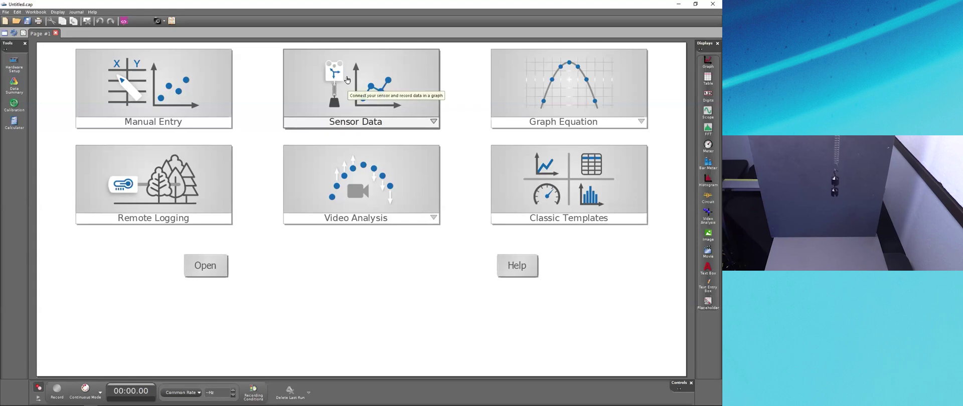
# Create a sensor data graph and connect the second-listed wireless motion sensor for its position measurements
pyautogui.click(347, 80)
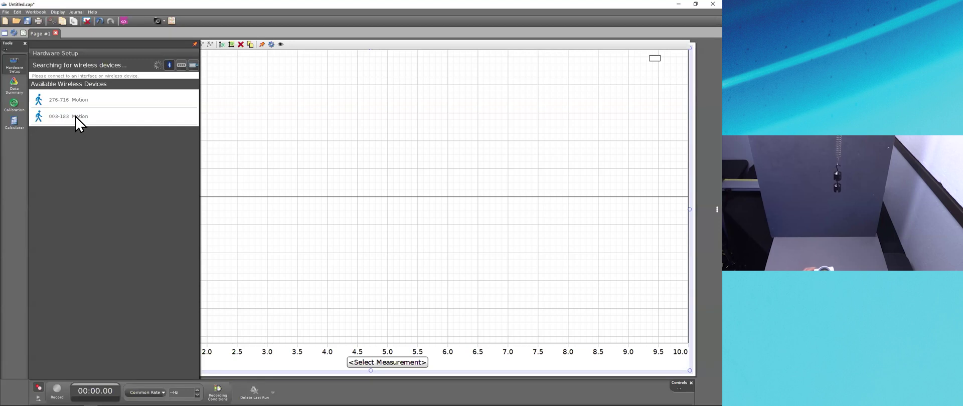
pyautogui.click(91, 116)
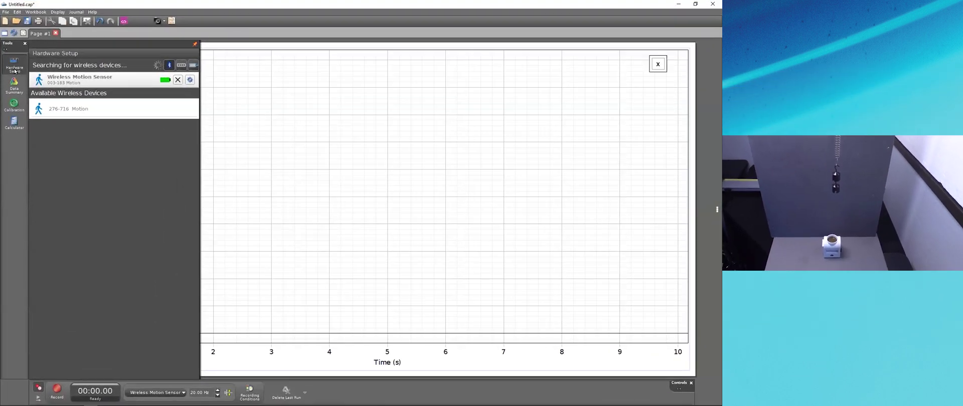
pyautogui.click(15, 68)
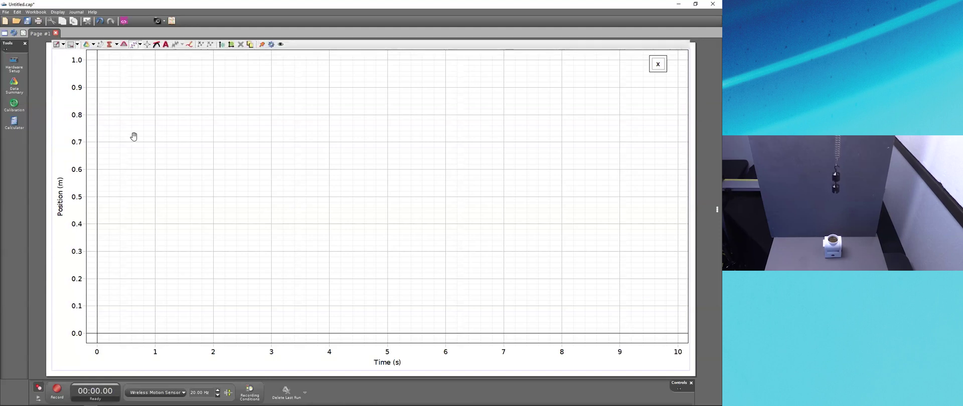
# Revisit and close the hardware setup, and restore the hidden displays palette beside the graph
pyautogui.click(13, 70)
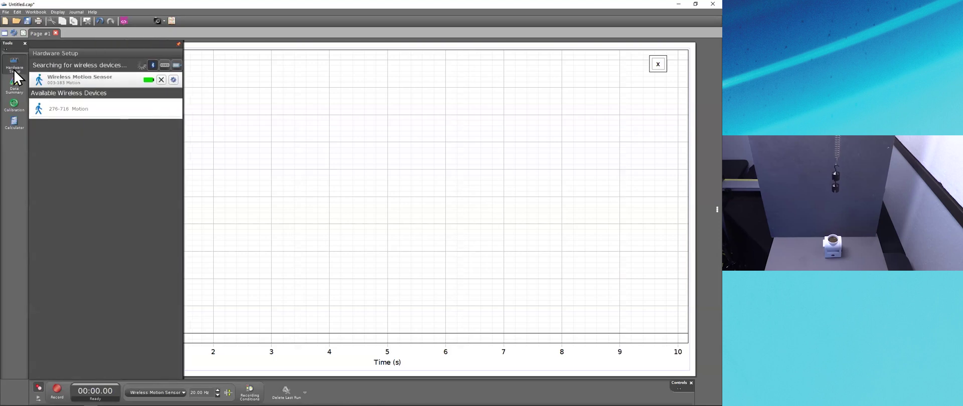
pyautogui.click(14, 86)
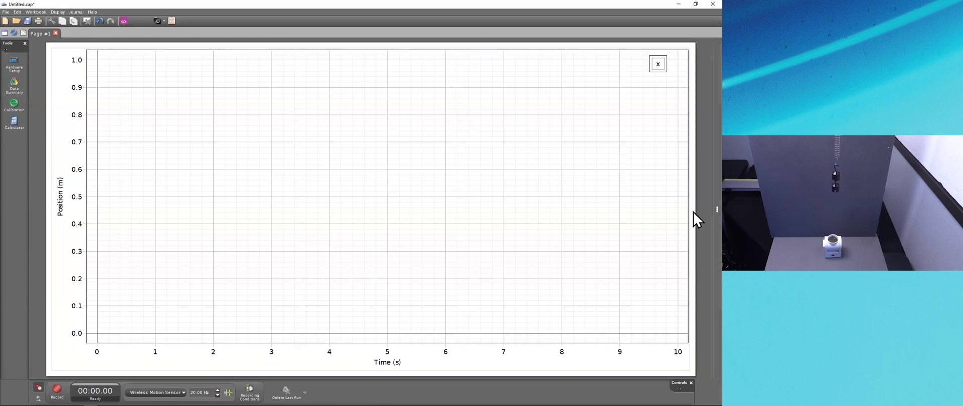
pyautogui.moveTo(717, 209); pyautogui.dragTo(693, 212)
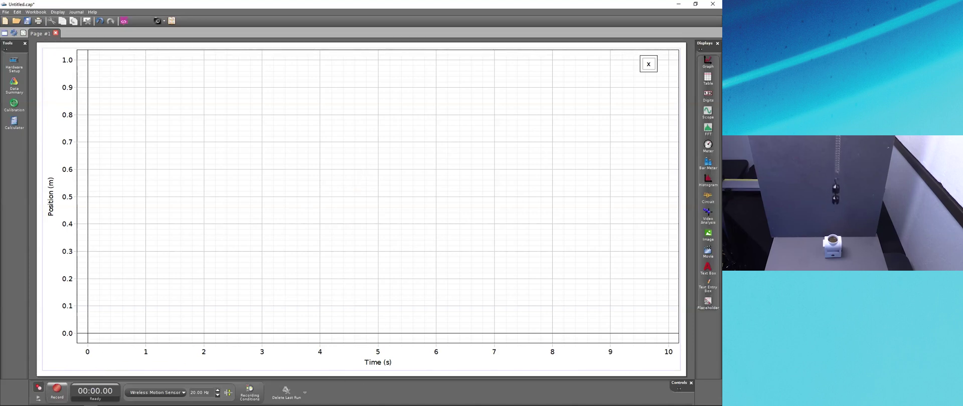
# Record about 26 s of motion sensor data on the position-time graph and move the run legend inward from the corner
pyautogui.click(56, 389)
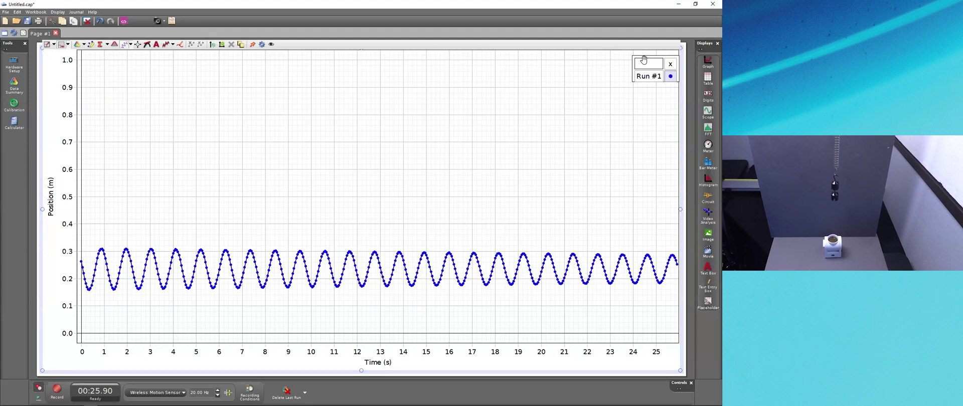
pyautogui.moveTo(644, 59); pyautogui.dragTo(618, 65)
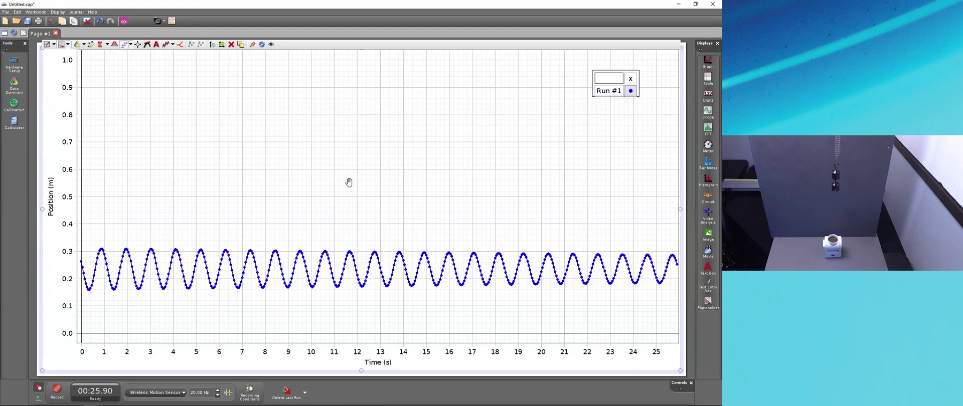
# Pan the position graph and rescale its time and position axes so the first part of the oscillation is shown larger
pyautogui.moveTo(348, 188); pyautogui.dragTo(355, 118)
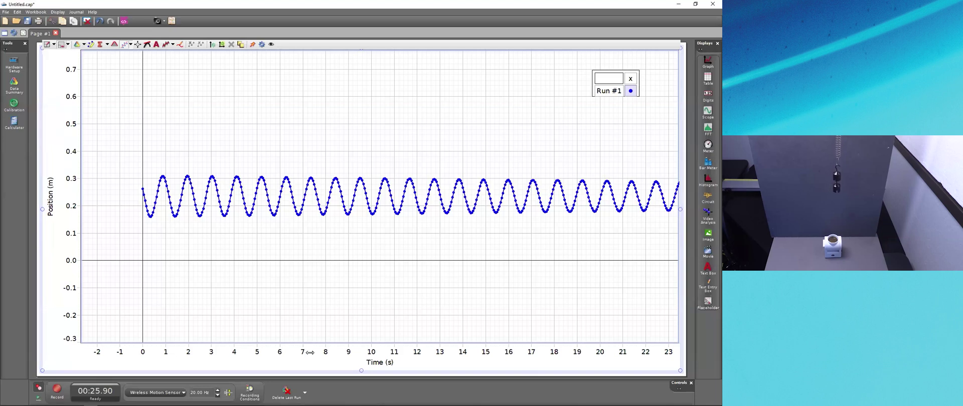
pyautogui.moveTo(322, 354); pyautogui.dragTo(208, 357)
pyautogui.moveTo(70, 174); pyautogui.dragTo(61, 131)
pyautogui.moveTo(305, 136); pyautogui.dragTo(309, 147)
pyautogui.moveTo(68, 153); pyautogui.dragTo(69, 133)
pyautogui.moveTo(250, 350); pyautogui.dragTo(375, 356)
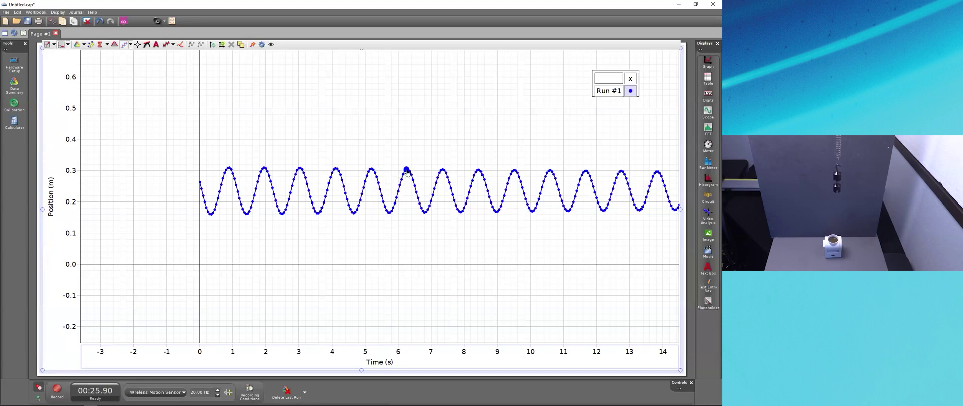
# Zoom the whole graph in and back out around points on the oscillation curve
pyautogui.scroll(4, 407, 173)
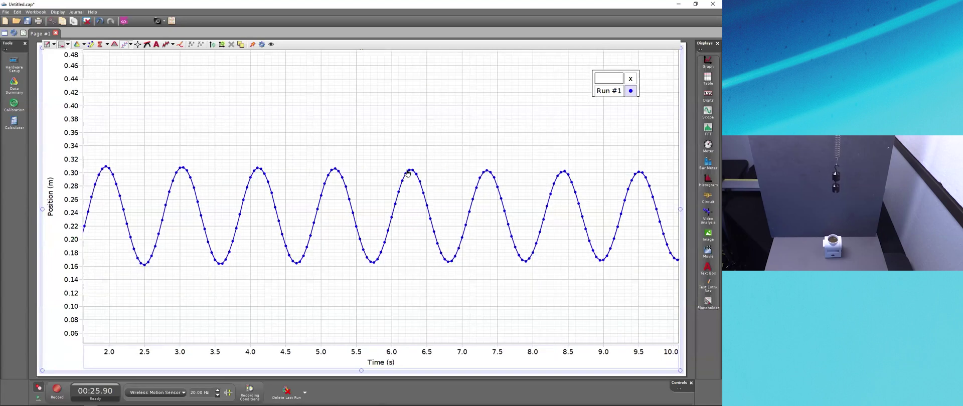
pyautogui.scroll(2, 507, 249)
pyautogui.scroll(-4, 508, 250)
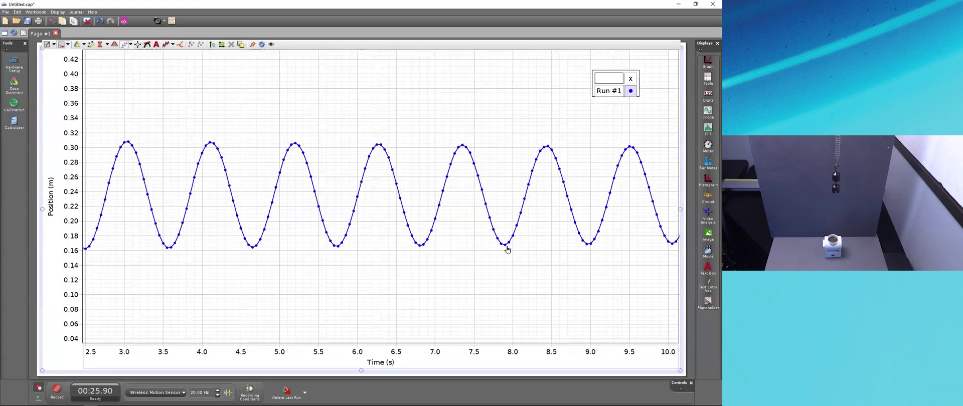
pyautogui.scroll(-1, 507, 249)
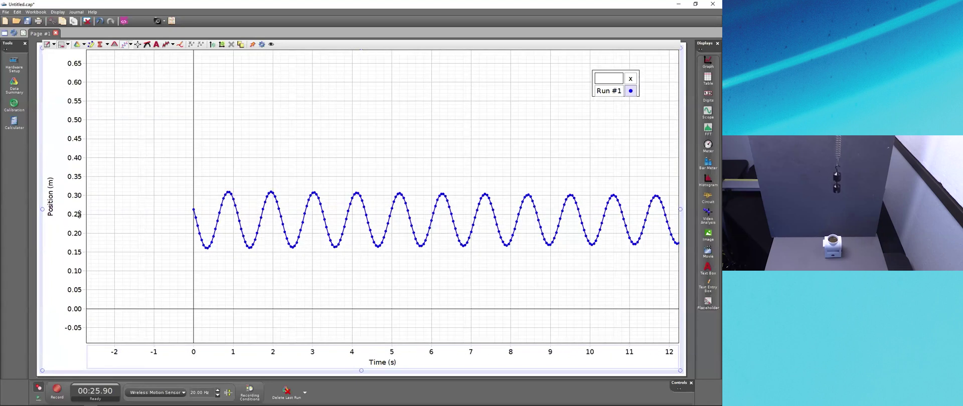
# Zoom the position axis and the time axis separately to stretch and compress the curve in one direction each
pyautogui.scroll(3, 78, 215)
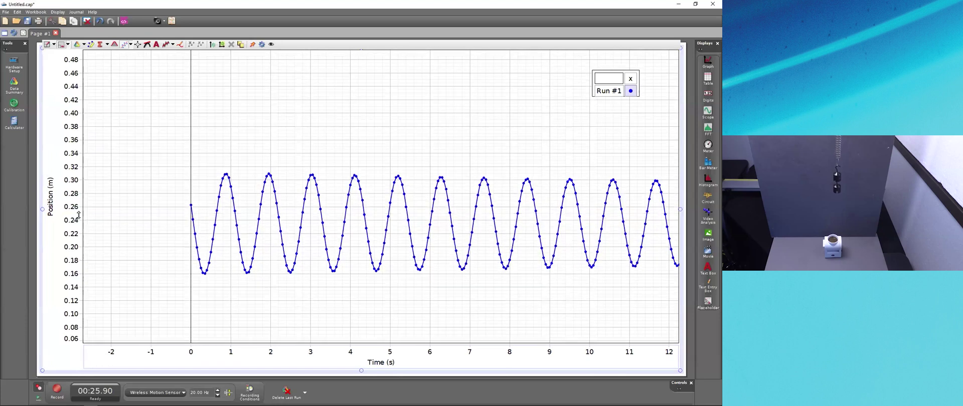
pyautogui.scroll(3, 73, 212)
pyautogui.scroll(-4, 75, 212)
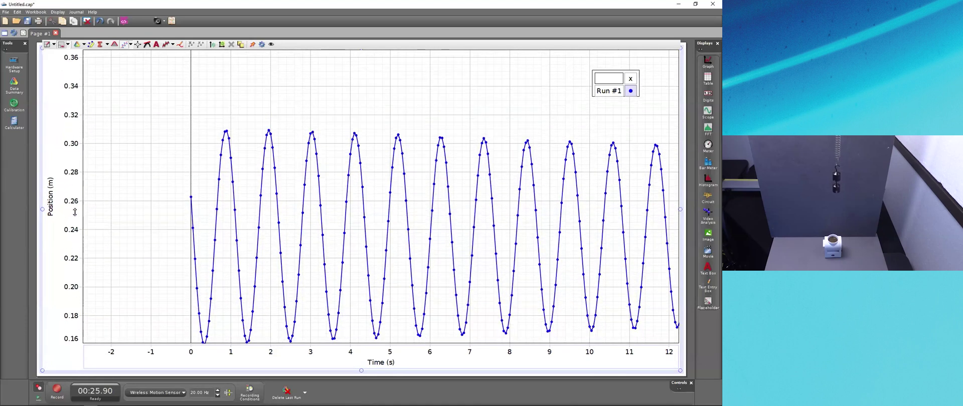
pyautogui.scroll(-2, 74, 212)
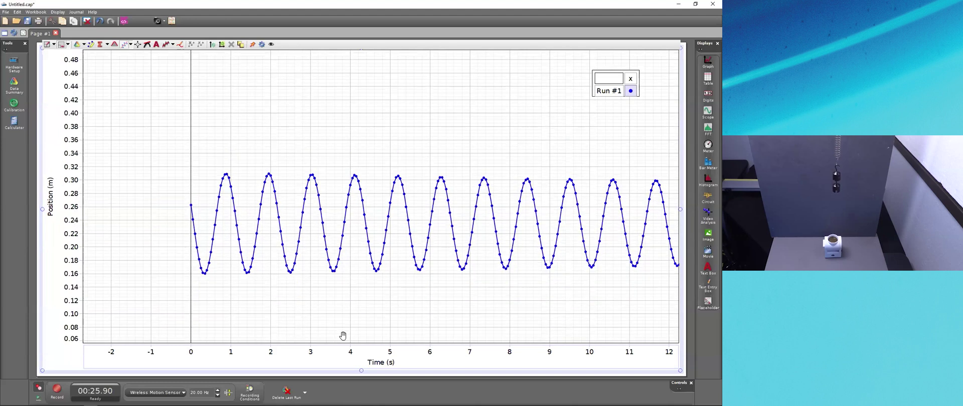
pyautogui.scroll(4, 353, 349)
pyautogui.scroll(-3, 353, 349)
pyautogui.scroll(-2, 353, 349)
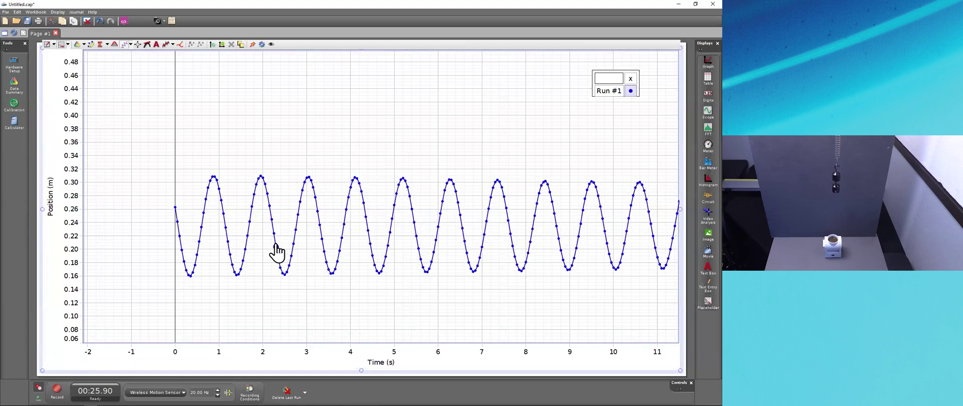
# Pin the graph's toolbar to the display and scale the axes to show all data
pyautogui.click(200, 241)
pyautogui.click(33, 92)
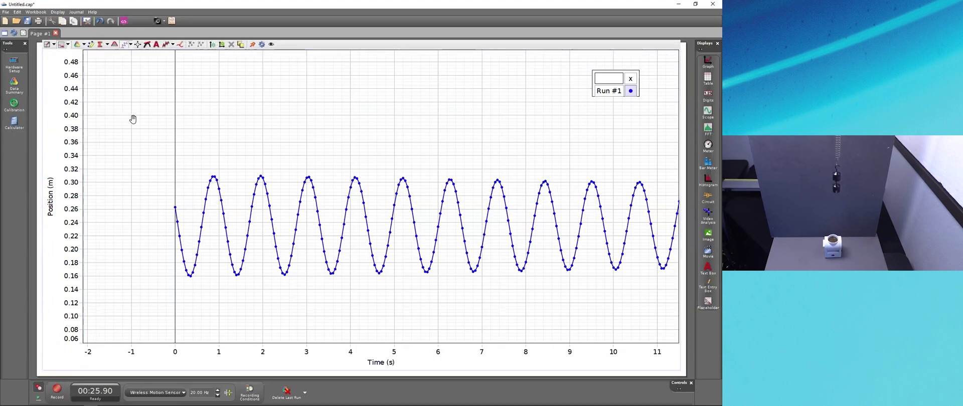
pyautogui.click(102, 130)
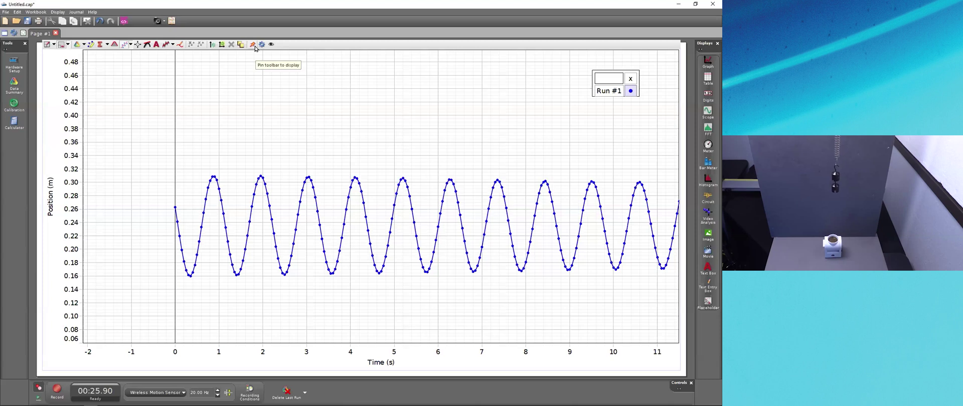
pyautogui.click(235, 81)
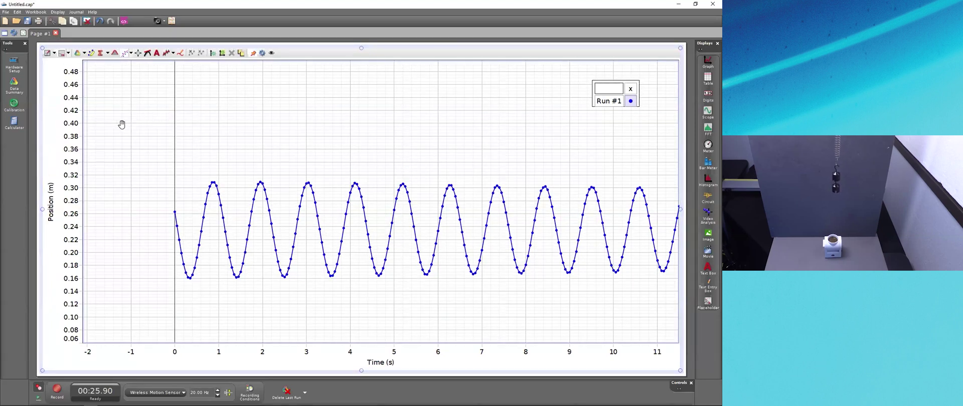
pyautogui.click(47, 54)
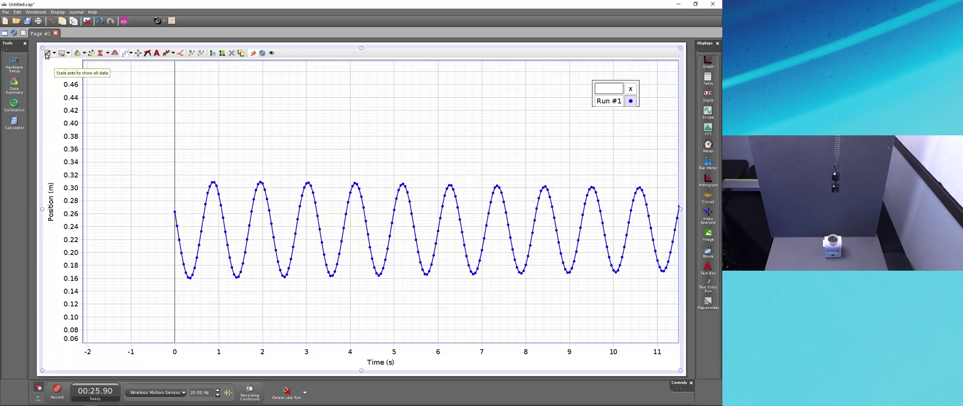
pyautogui.click(46, 54)
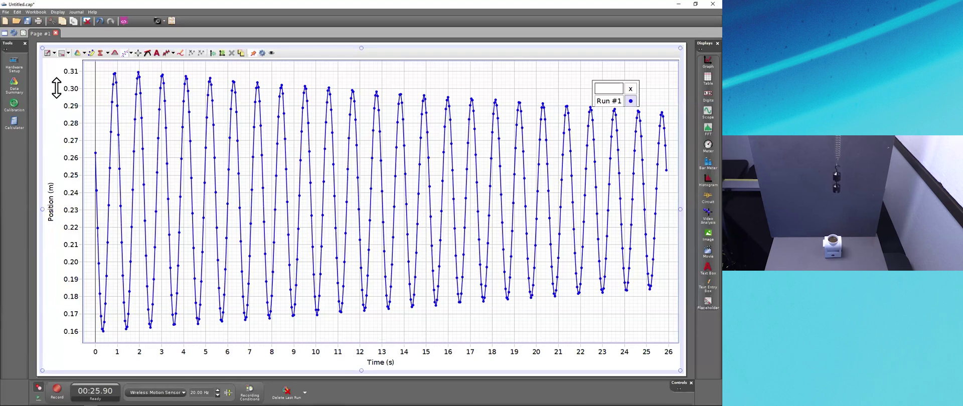
# Enable auto scale from zero, pan the graph away, and rescale the axes to show all data starting at zero
pyautogui.click(54, 55)
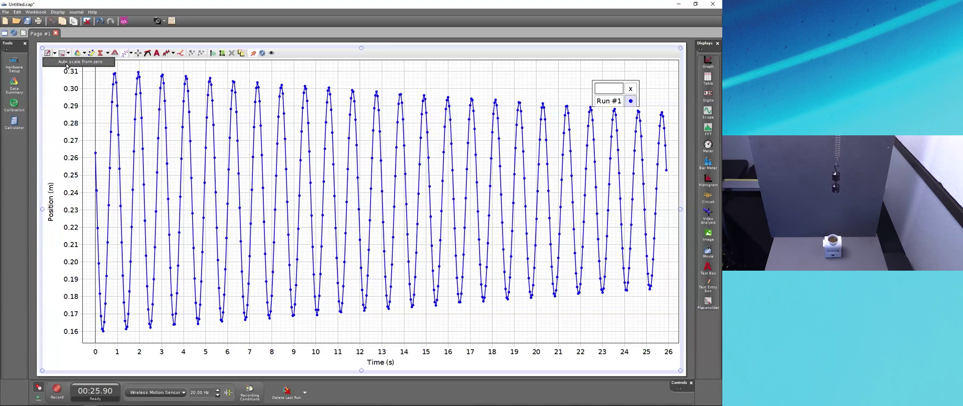
pyautogui.click(67, 62)
pyautogui.moveTo(384, 183); pyautogui.dragTo(397, 179)
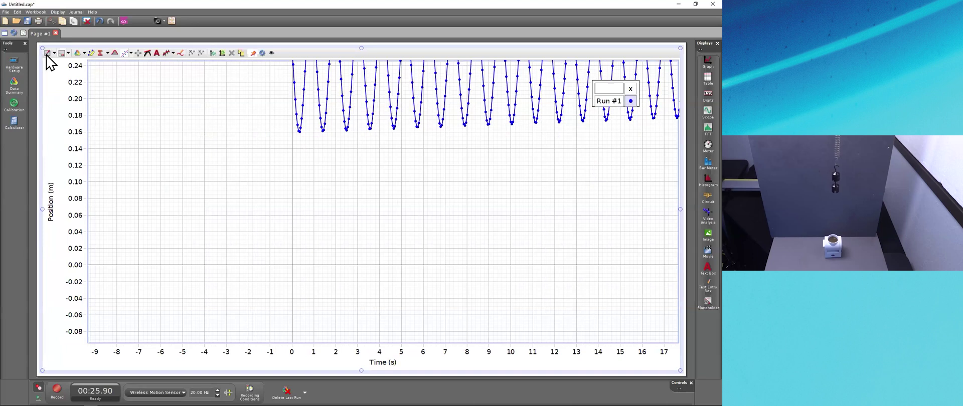
pyautogui.click(47, 56)
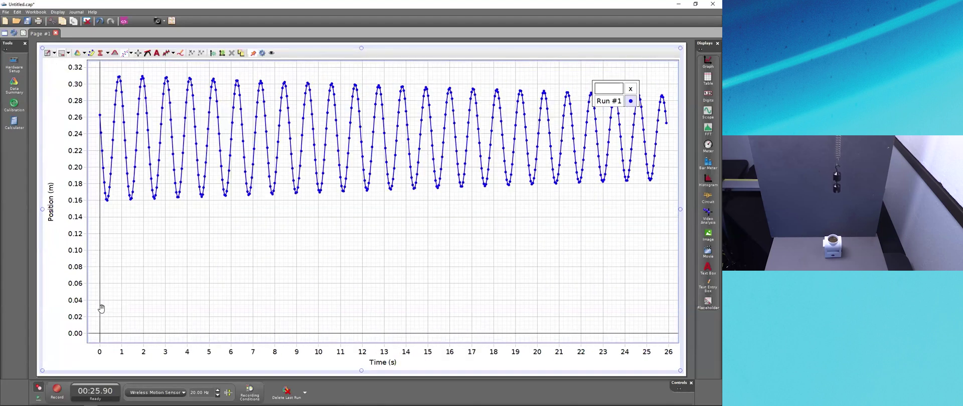
# Disable auto scale from zero, pan the graph aside, and fit the axes to the data range again
pyautogui.click(53, 53)
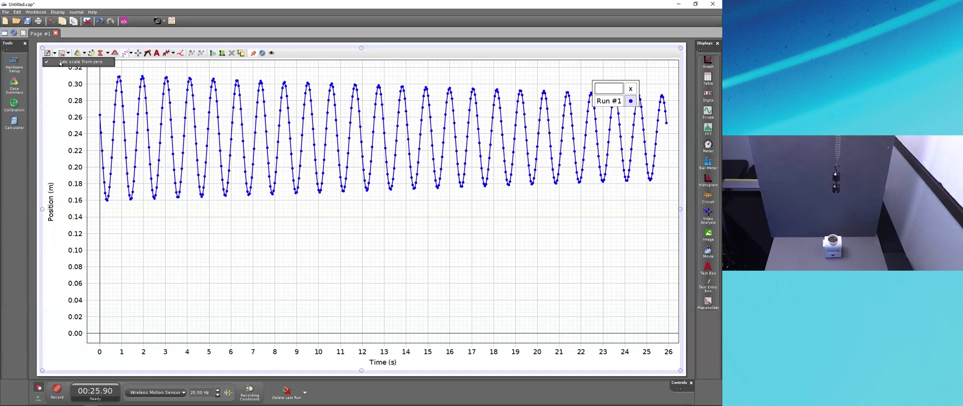
pyautogui.click(61, 64)
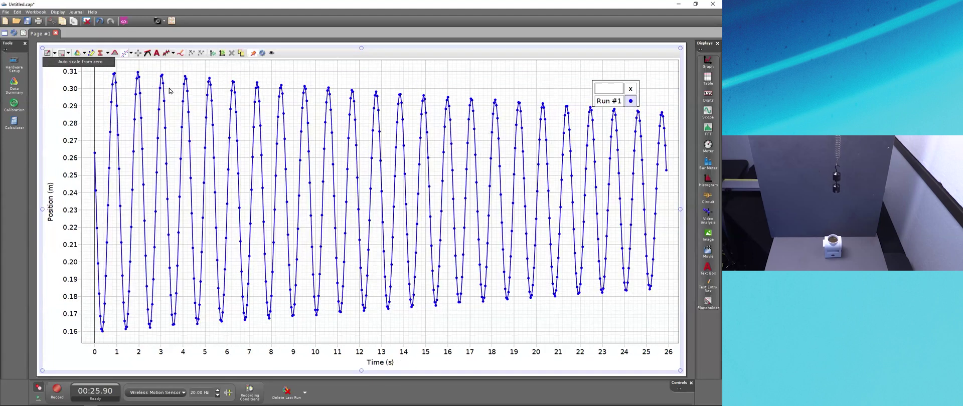
pyautogui.moveTo(227, 79); pyautogui.dragTo(405, 70)
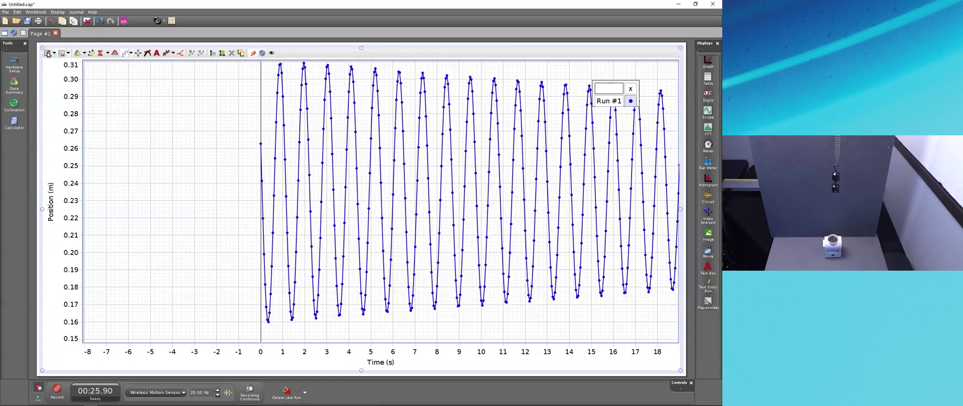
pyautogui.click(47, 53)
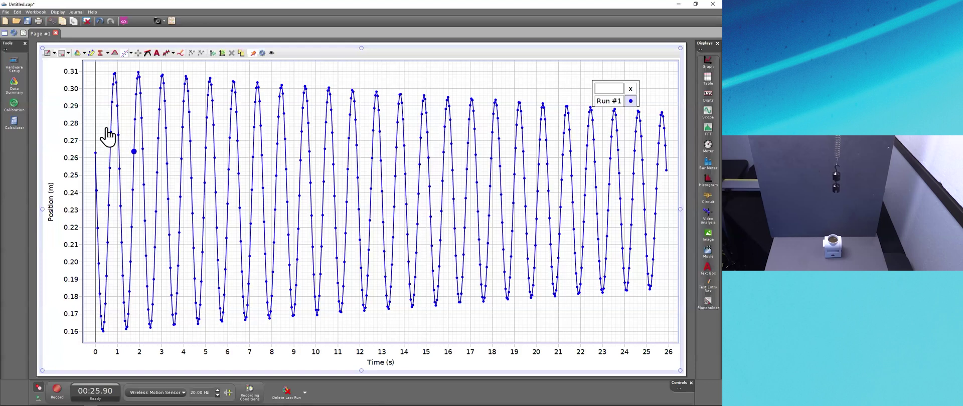
# Display the mean, minimum, maximum and standard deviation of the position data on the graph, and hide the statistics again
pyautogui.click(101, 54)
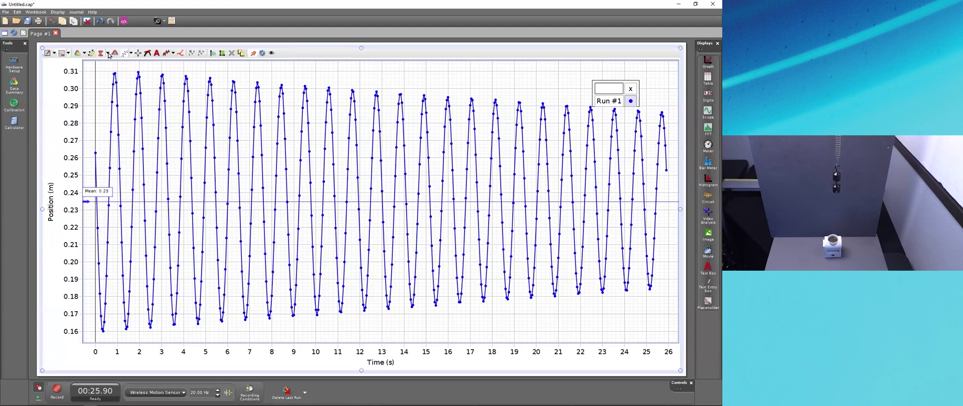
pyautogui.click(108, 53)
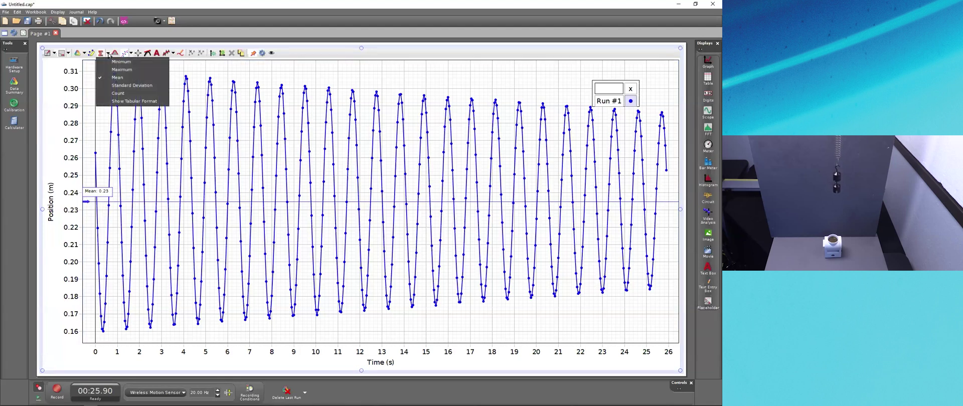
pyautogui.click(141, 63)
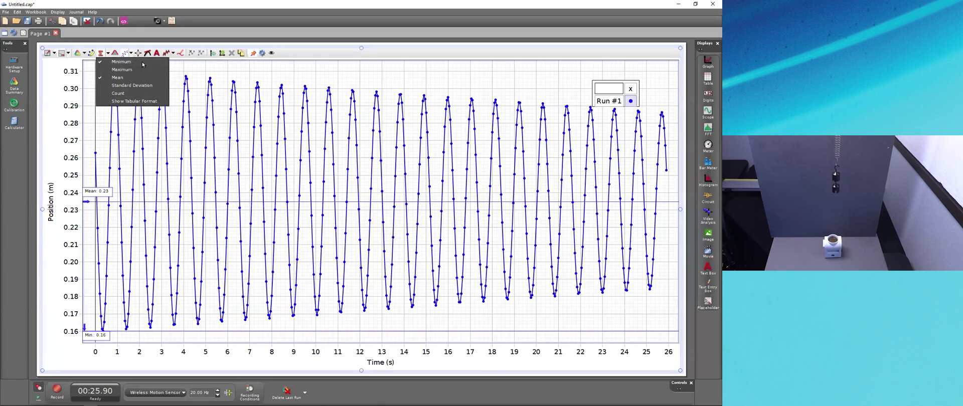
pyautogui.click(142, 71)
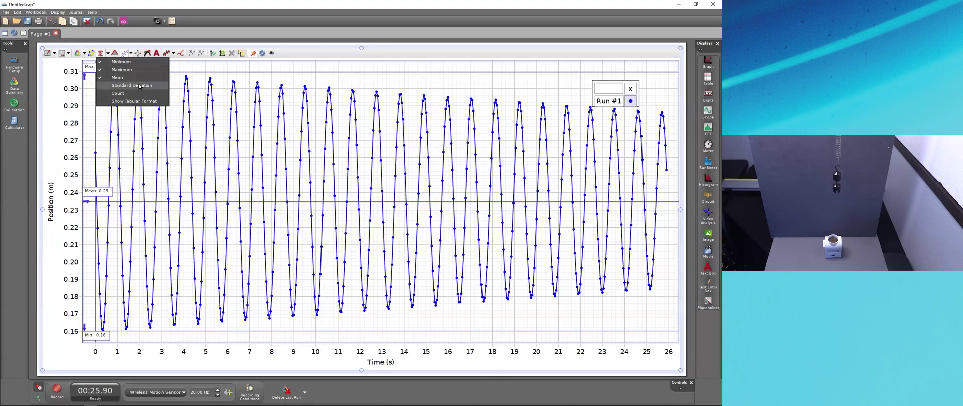
pyautogui.click(142, 85)
pyautogui.click(108, 159)
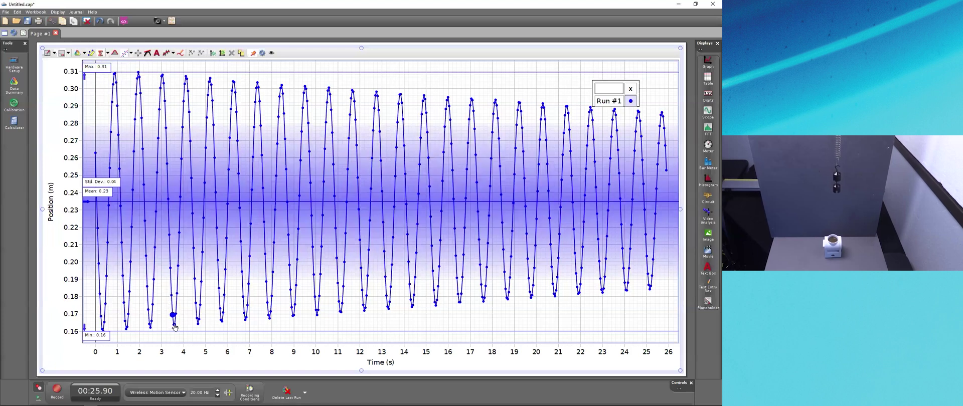
pyautogui.click(101, 55)
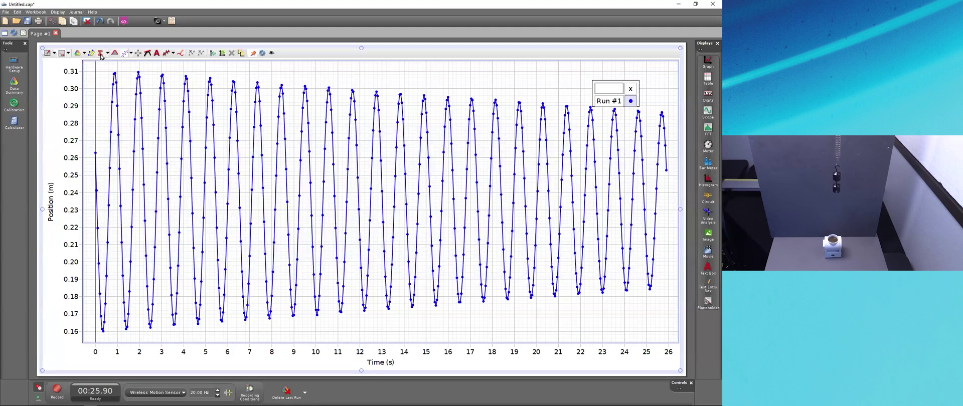
# Toggle the graph's statistics on and off, and record a second run of about 13.7 s with the wireless motion sensor
pyautogui.click(101, 56)
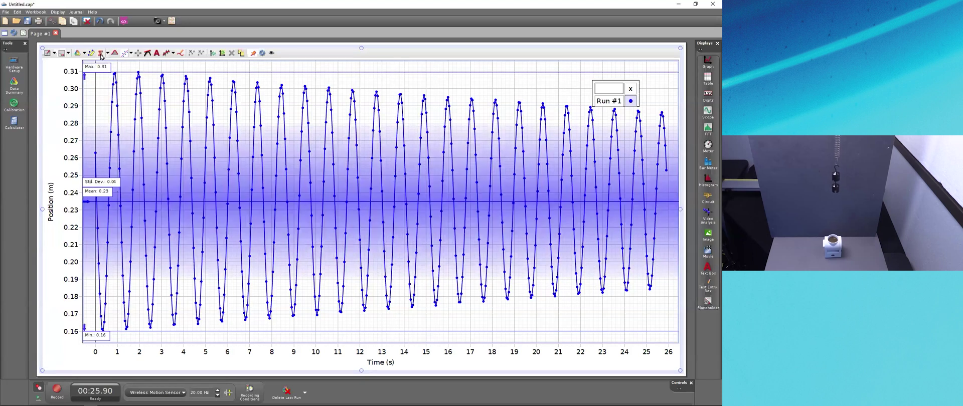
pyautogui.click(101, 55)
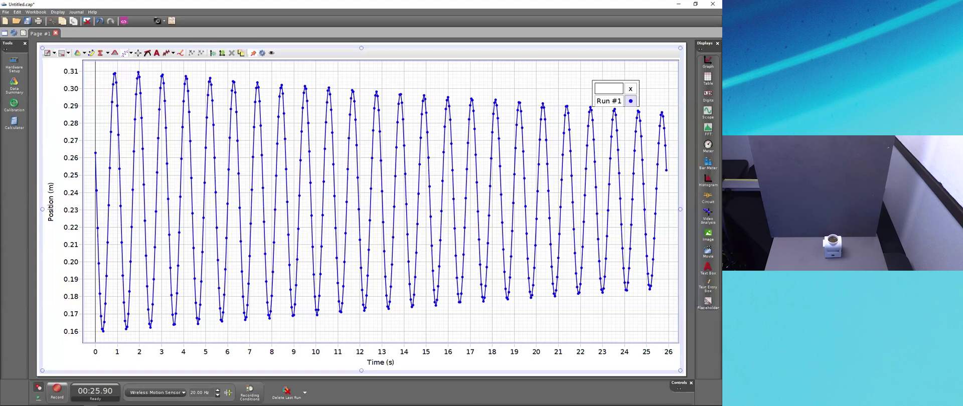
pyautogui.click(56, 387)
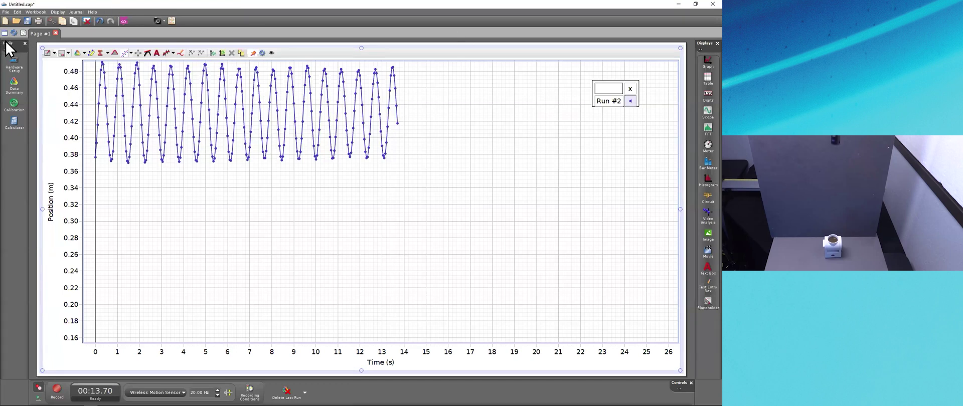
# In the data summary, rename the first run as Run #1 - 200g and the second as Run #2 - 100g
pyautogui.click(16, 86)
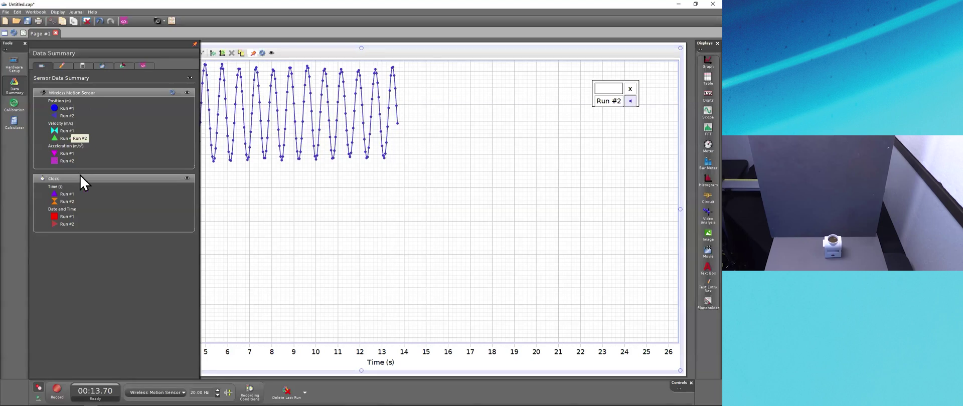
pyautogui.doubleClick(67, 109)
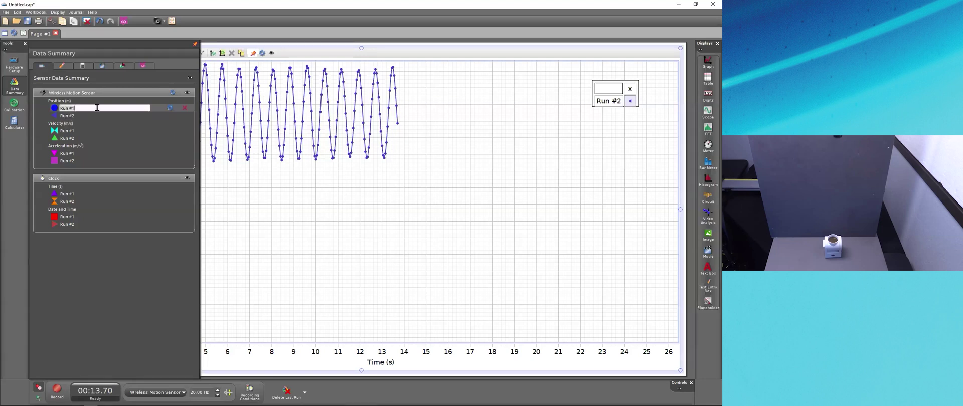
pyautogui.write('- 200g')
pyautogui.press('Return')
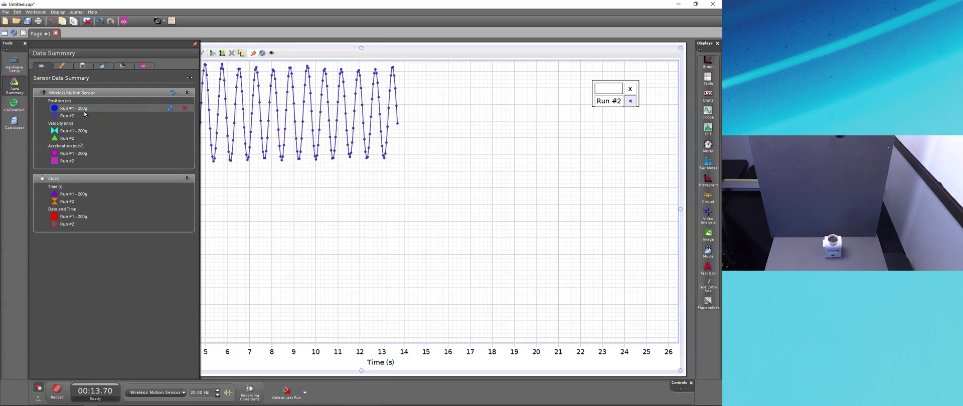
pyautogui.doubleClick(82, 115)
pyautogui.write('- 100g')
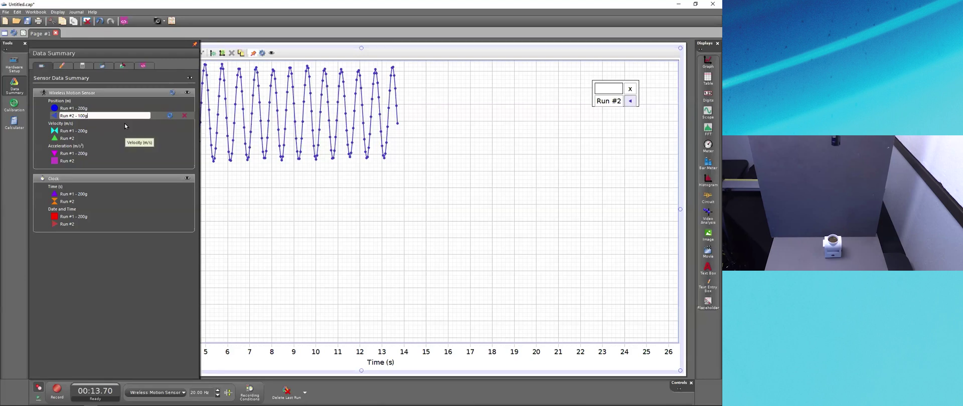
pyautogui.click(624, 119)
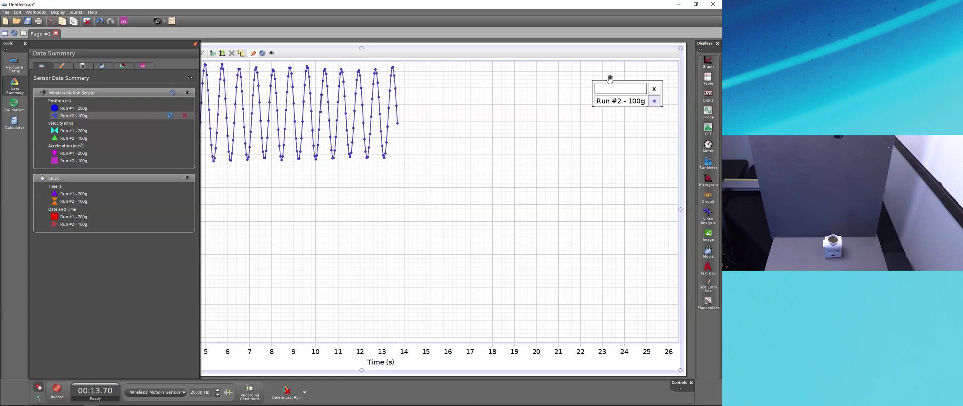
pyautogui.click(20, 86)
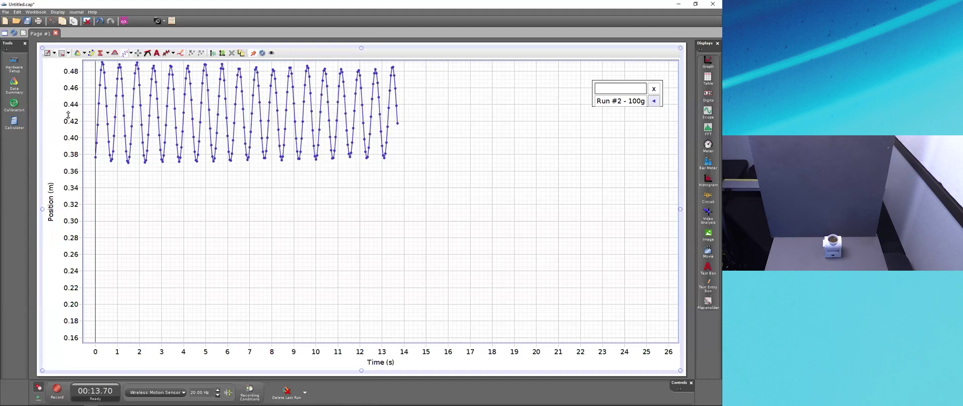
# Show Run #1 - 200g on the graph, and enable simultaneous viewing to display it together with Run #2 - 100g
pyautogui.click(84, 56)
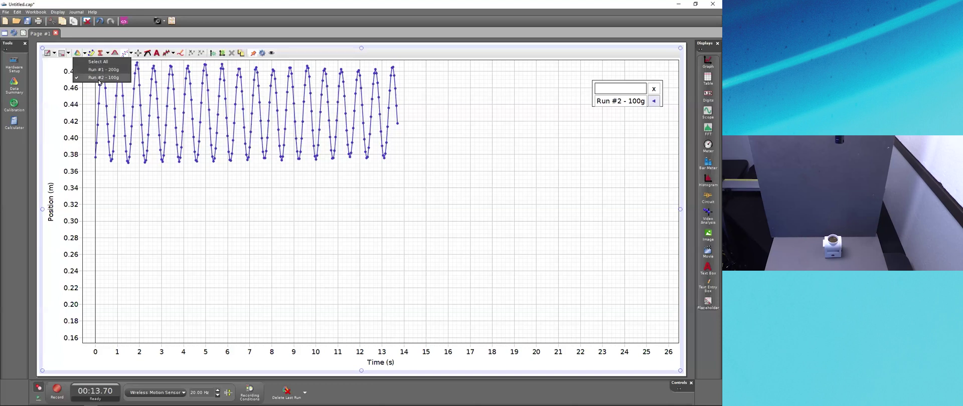
pyautogui.click(100, 70)
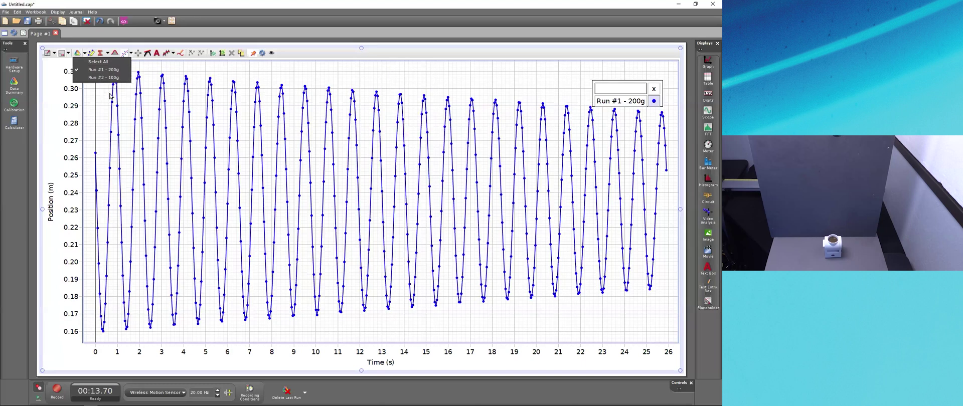
pyautogui.click(81, 55)
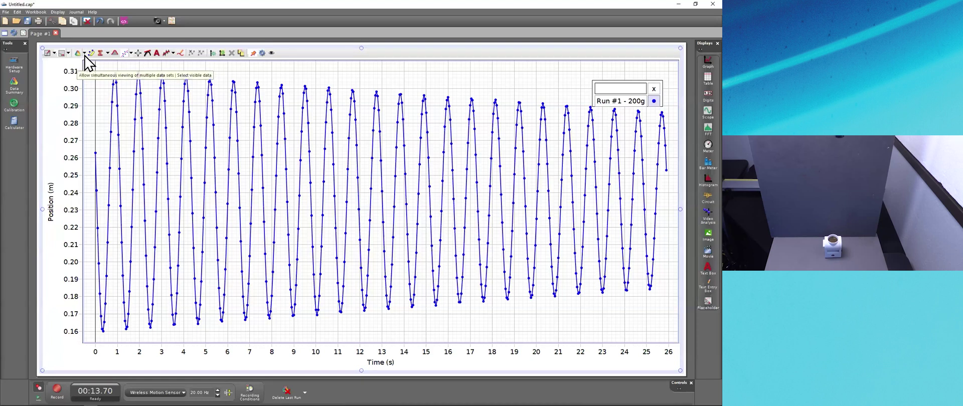
pyautogui.click(84, 54)
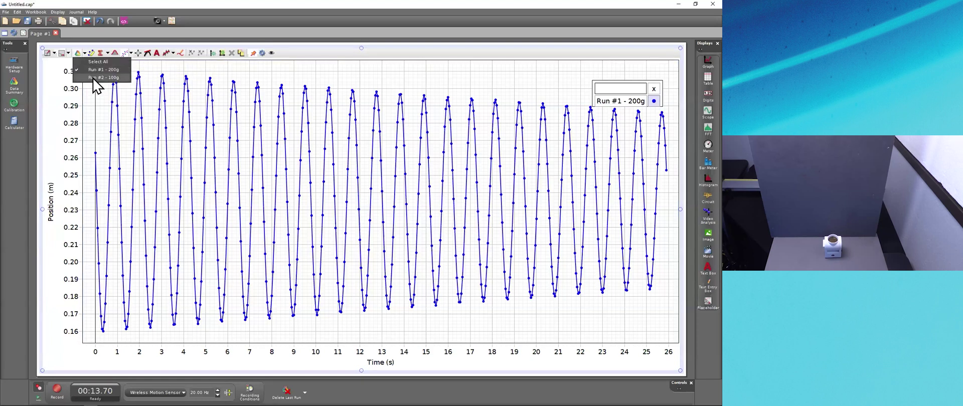
pyautogui.click(94, 78)
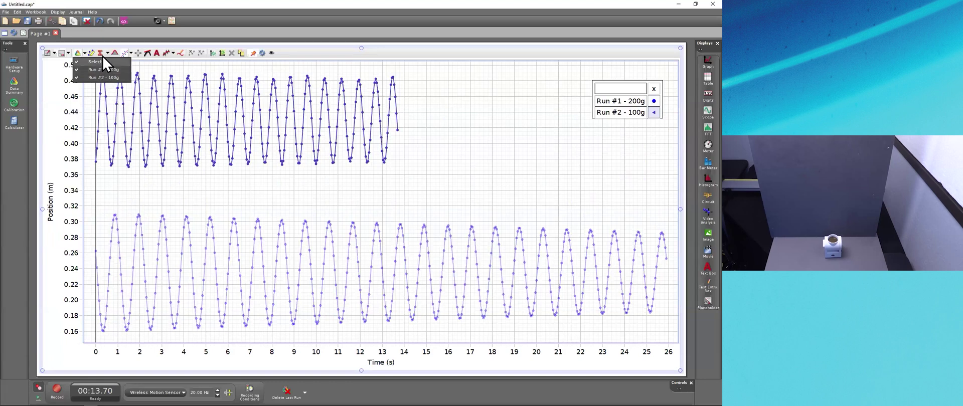
pyautogui.click(116, 31)
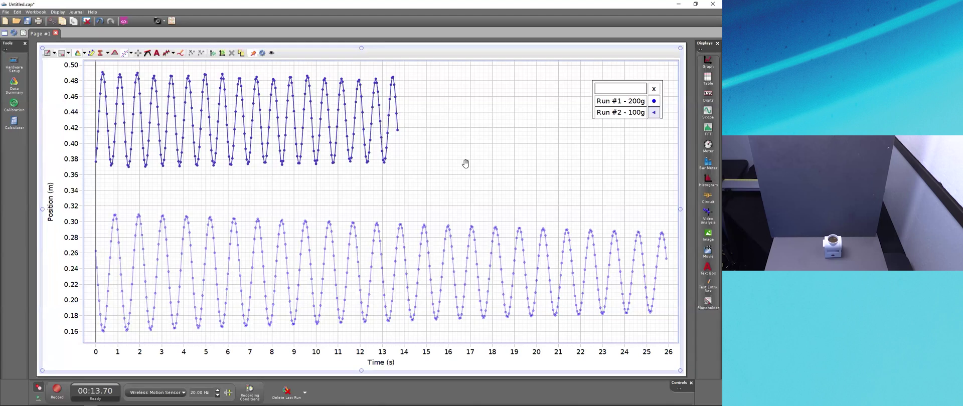
# Apply a Damped Sine curve fit to Run #2 - 100g and place its results box just past the end of that run
pyautogui.click(132, 54)
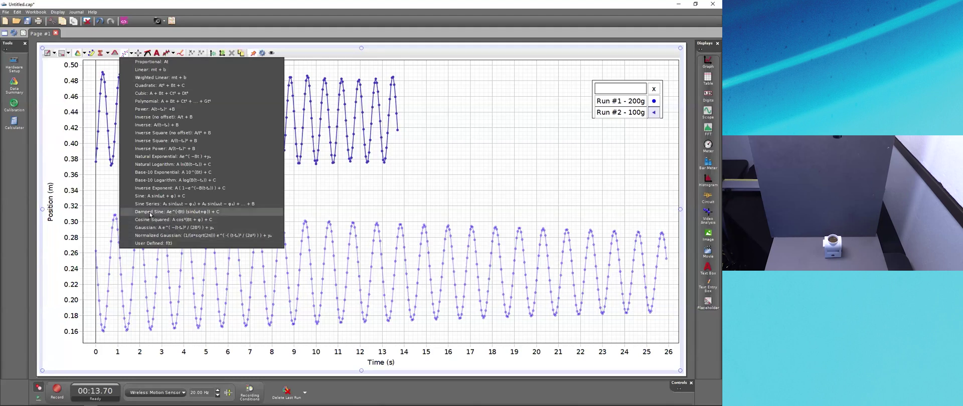
pyautogui.click(174, 212)
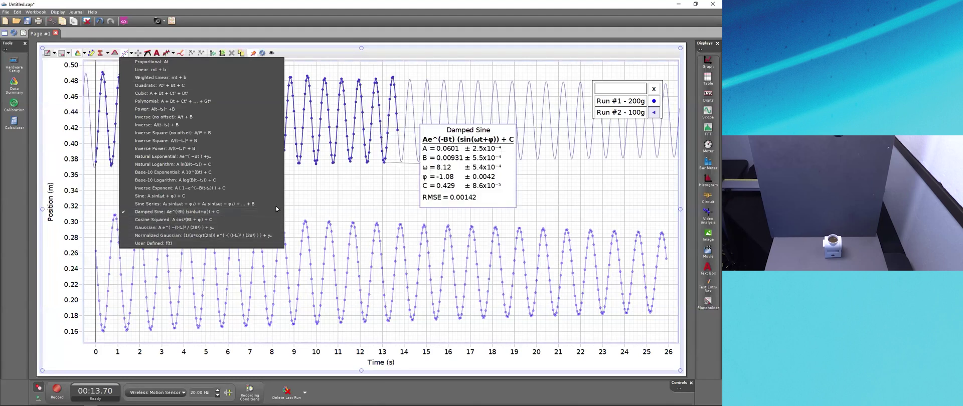
pyautogui.moveTo(476, 177); pyautogui.dragTo(507, 190)
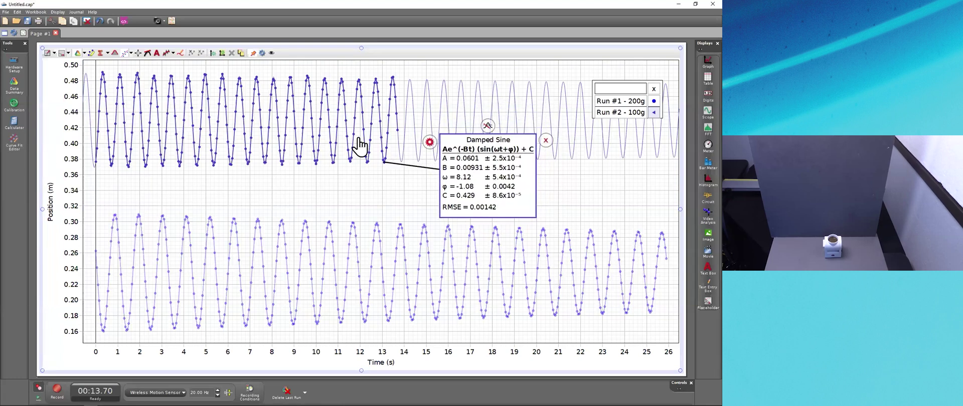
pyautogui.moveTo(466, 181); pyautogui.dragTo(455, 186)
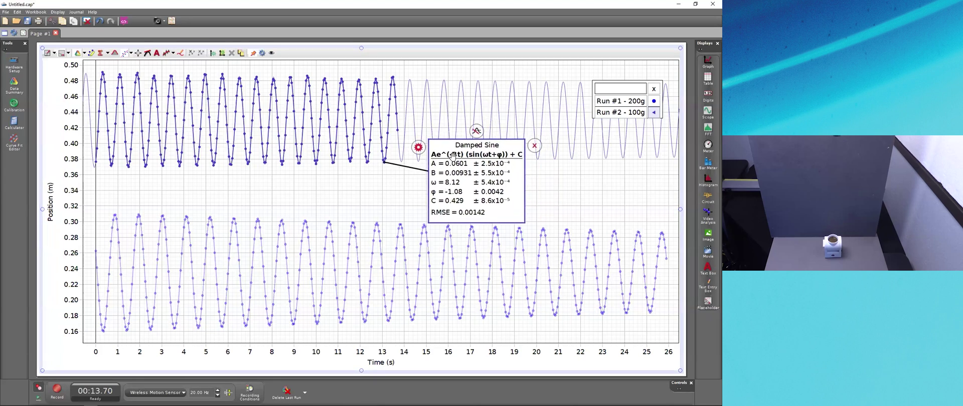
pyautogui.moveTo(439, 154); pyautogui.dragTo(439, 134)
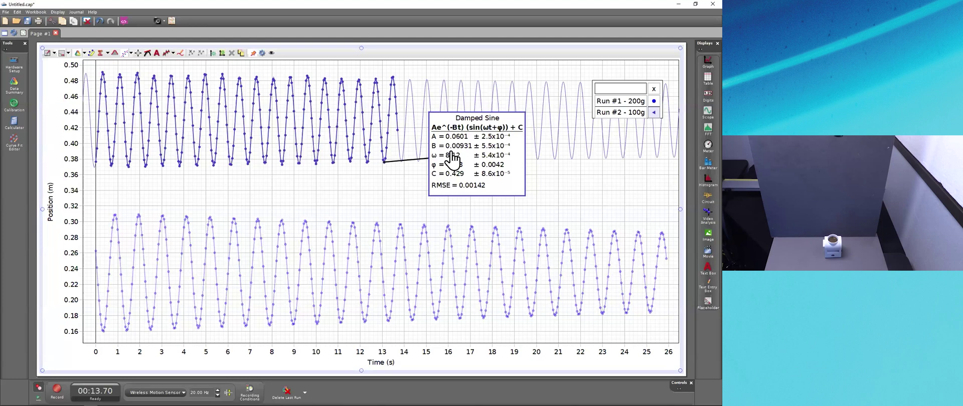
# Move the legend down between the two curves and make Run #1 - 200g the active run
pyautogui.click(611, 92)
pyautogui.moveTo(611, 92); pyautogui.dragTo(607, 186)
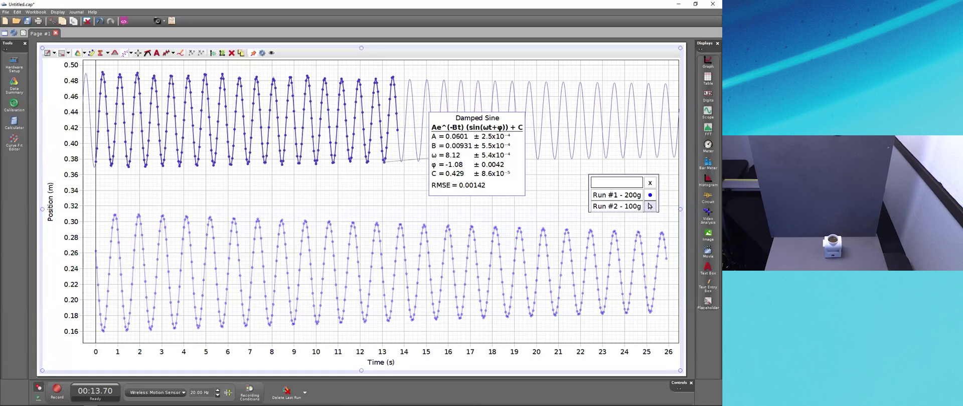
pyautogui.click(485, 179)
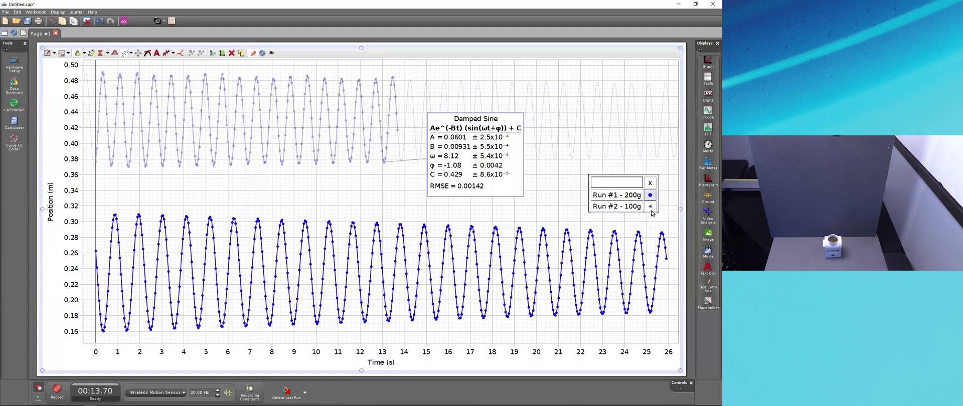
pyautogui.click(651, 211)
pyautogui.click(542, 232)
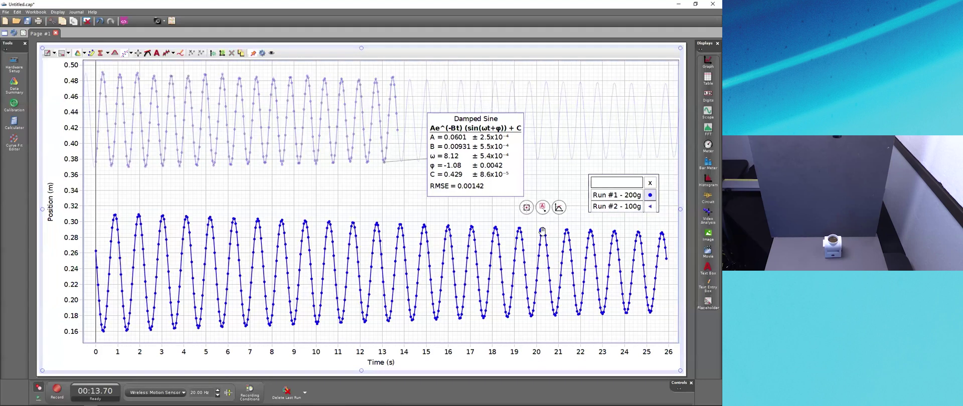
pyautogui.click(651, 206)
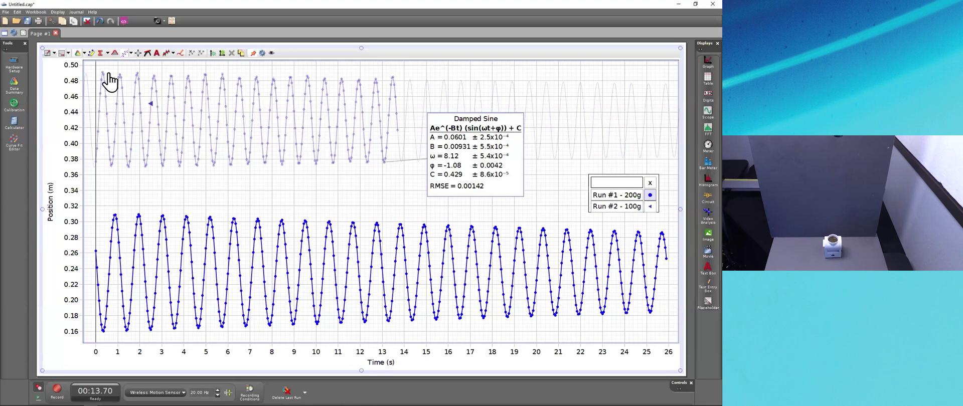
# Apply a Damped Sine curve fit to Run #1 - 200g and move its results box clear of the other one
pyautogui.click(126, 52)
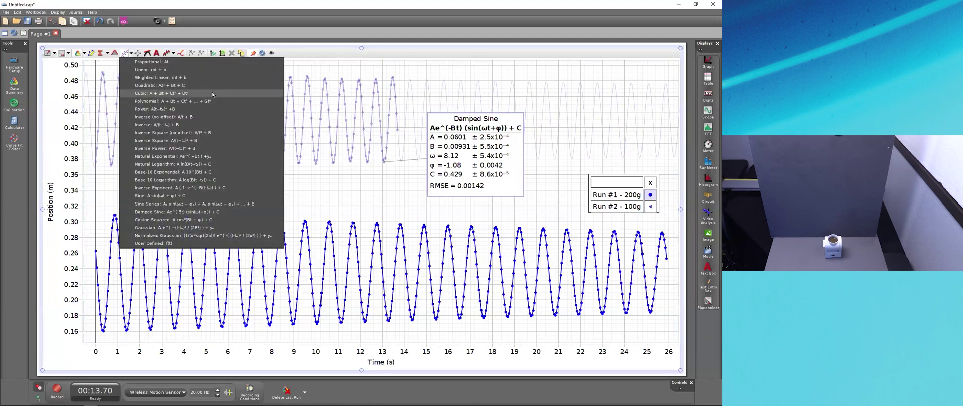
pyautogui.click(212, 211)
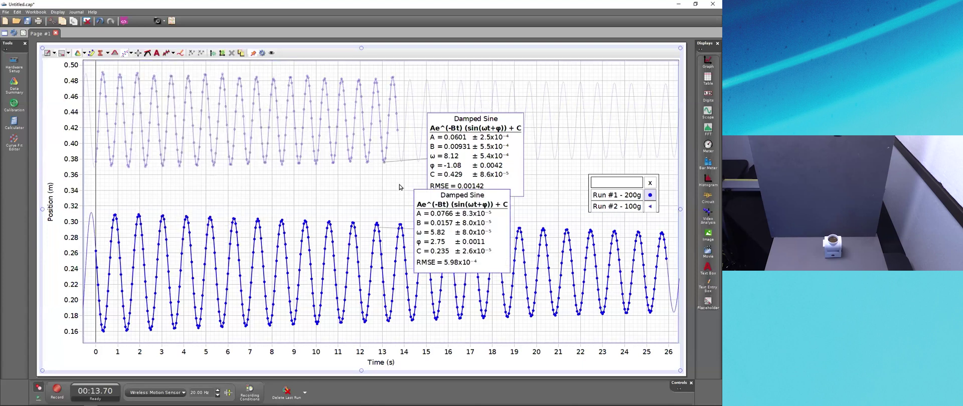
pyautogui.moveTo(405, 215); pyautogui.dragTo(317, 176)
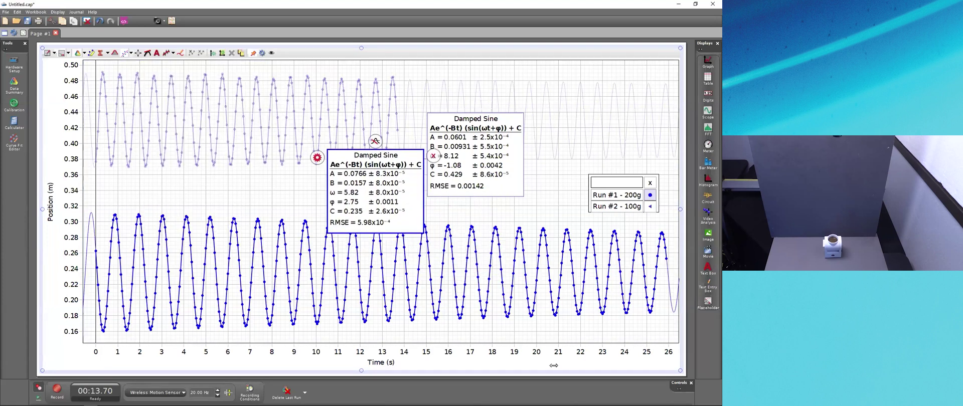
# Extend the time axis to about 27 s and reposition the Run #1 - 200g fit results so both boxes are readable
pyautogui.moveTo(533, 365); pyautogui.dragTo(512, 364)
pyautogui.moveTo(357, 189); pyautogui.dragTo(360, 205)
pyautogui.click(447, 157)
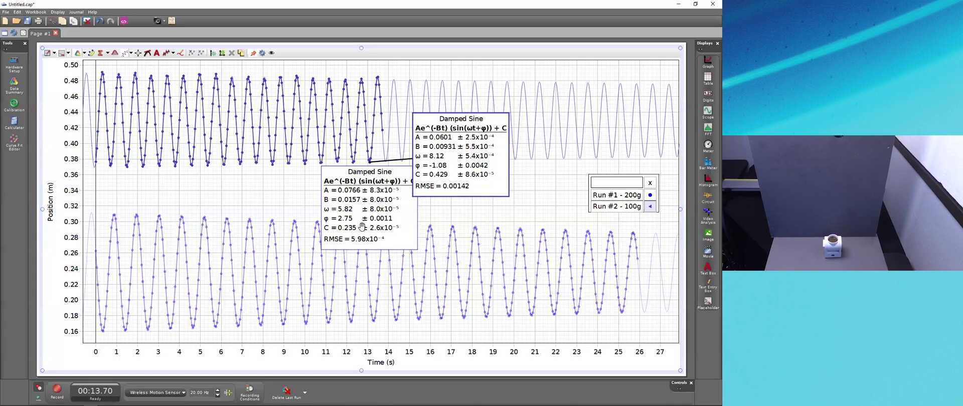
pyautogui.moveTo(360, 221); pyautogui.dragTo(330, 220)
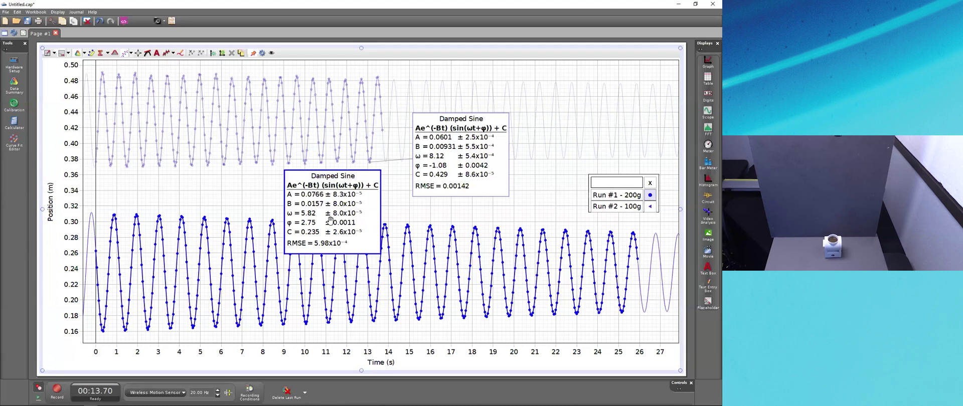
# Check the runs in the data summary, close it, and make both runs active together in the graph's legend
pyautogui.click(14, 84)
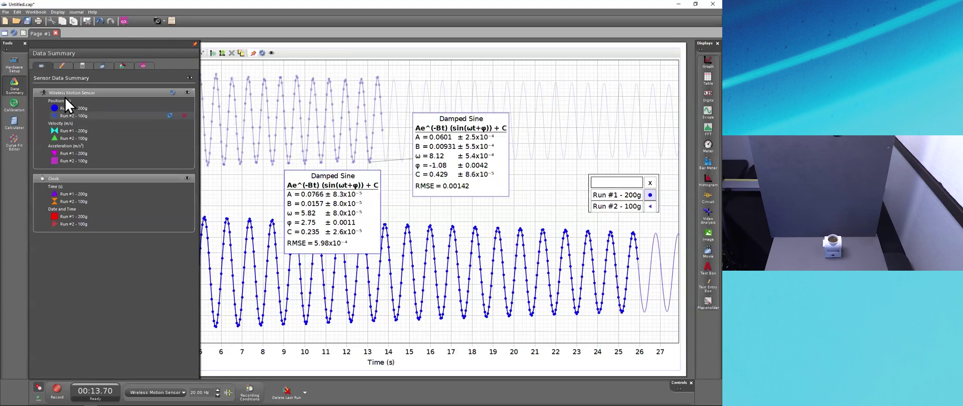
pyautogui.click(13, 84)
pyautogui.click(650, 207)
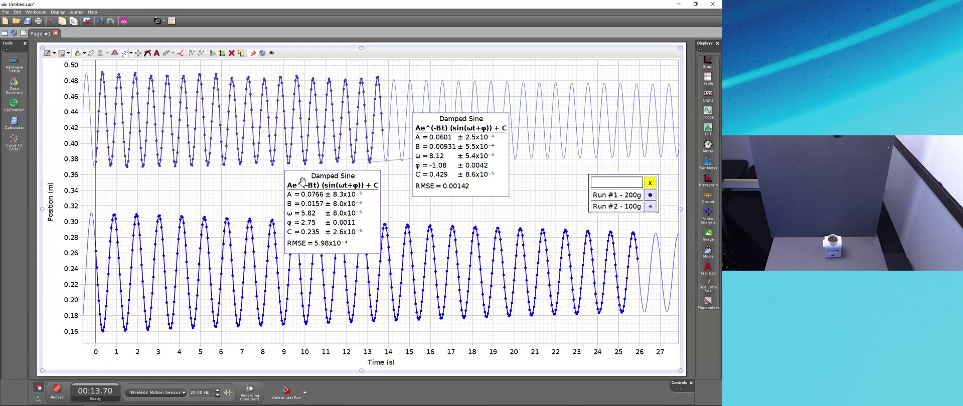
# Toggle the Damped Sine fits of both runs off and on, and leave them hidden
pyautogui.click(124, 53)
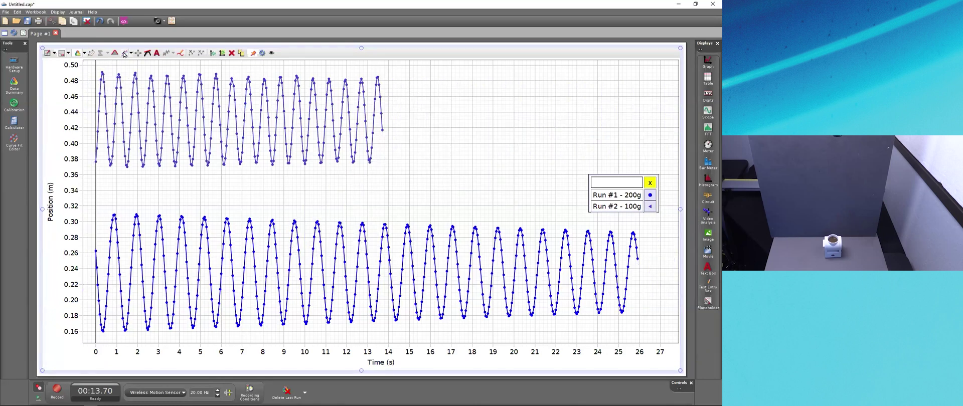
pyautogui.click(125, 54)
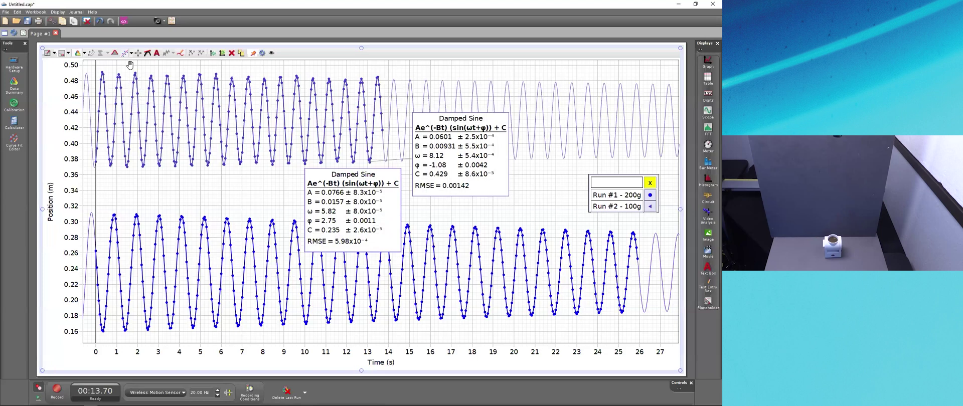
pyautogui.click(125, 54)
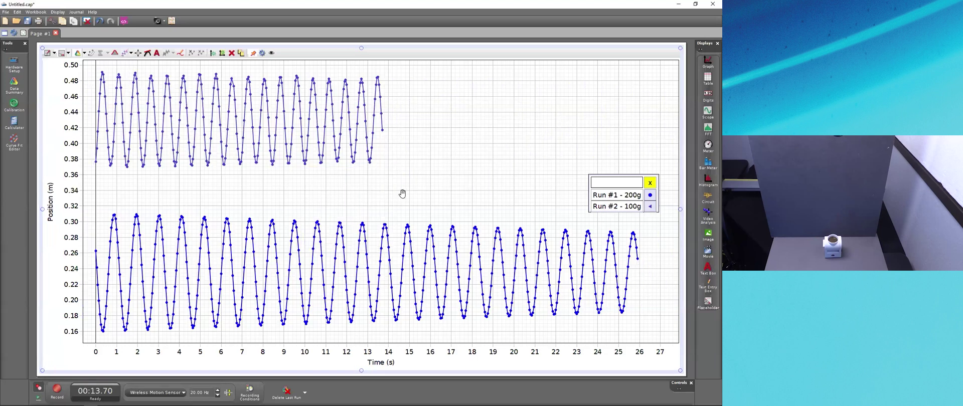
# Plot Velocity (m/s) on the vertical axis against Position (m) on the horizontal axis for both runs
pyautogui.click(51, 213)
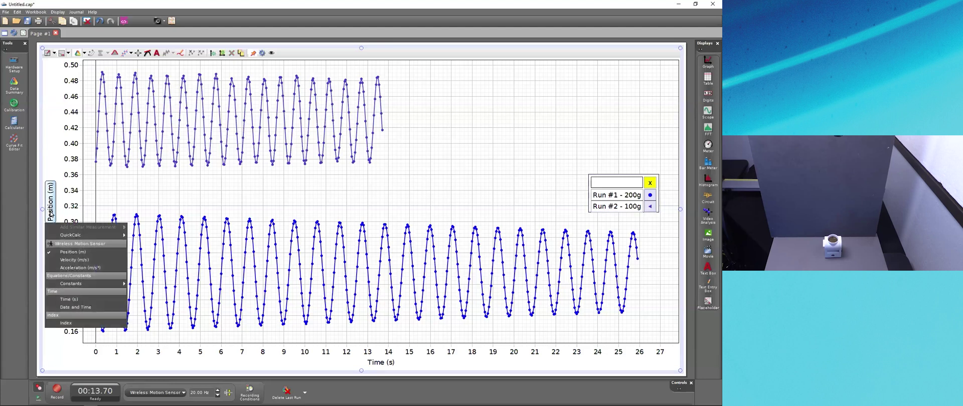
pyautogui.click(74, 260)
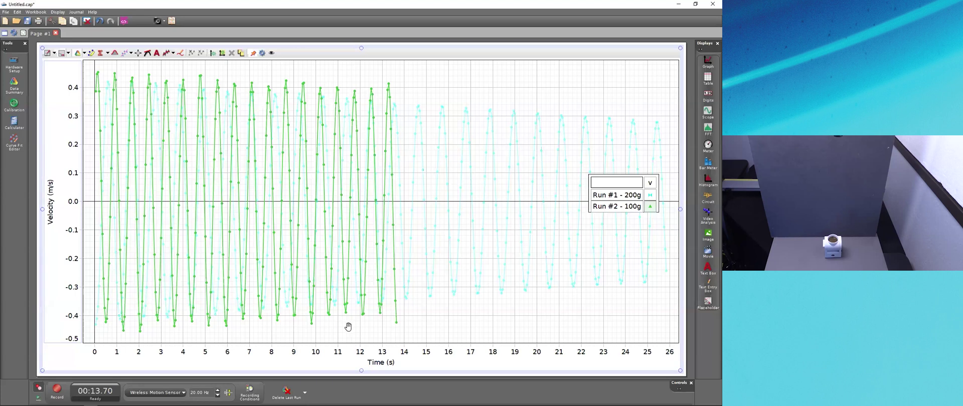
pyautogui.click(376, 367)
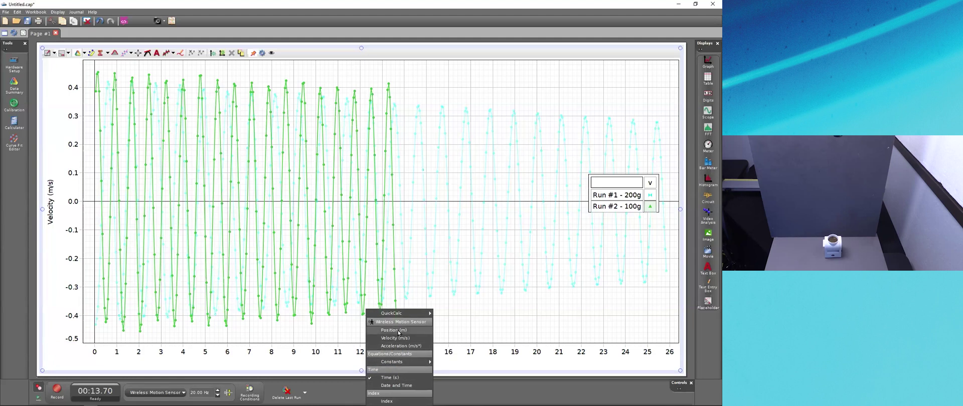
pyautogui.click(395, 331)
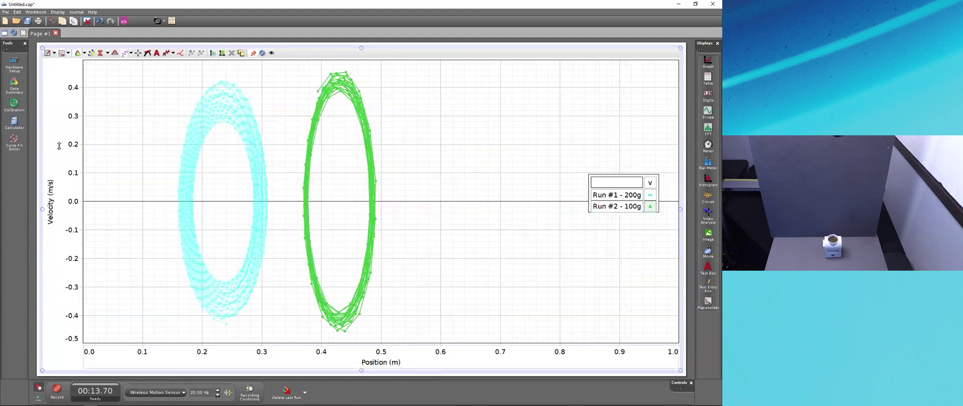
# Scale the graph's axes to fit the velocity–position data and move the run legend inside the Run #2 - 100g loop
pyautogui.click(46, 53)
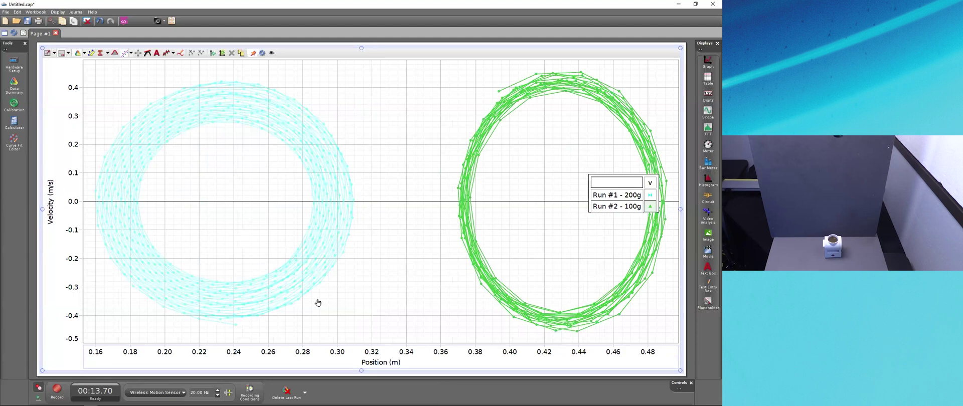
pyautogui.moveTo(608, 175); pyautogui.dragTo(565, 154)
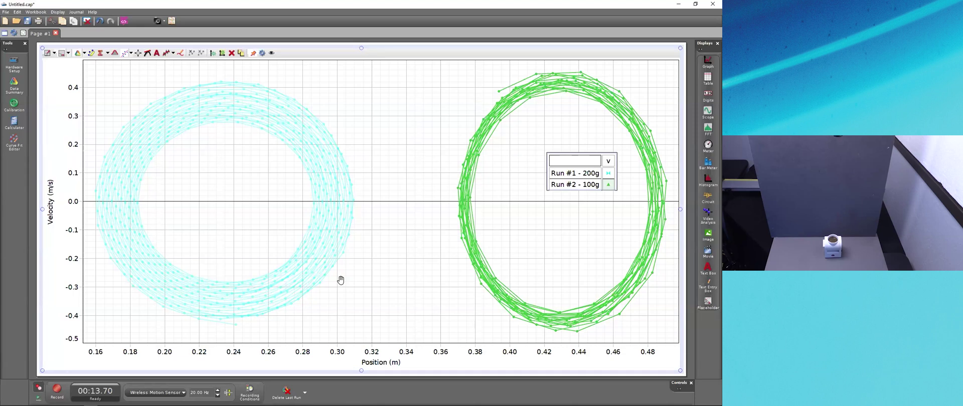
pyautogui.click(385, 257)
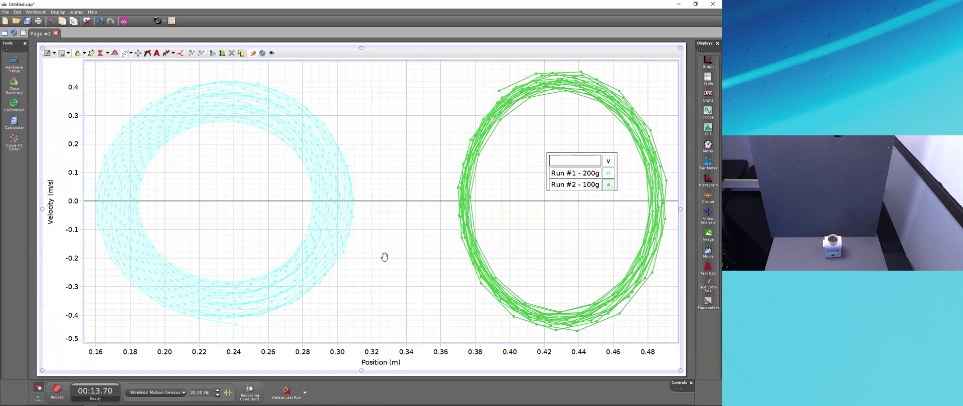
# Undo the whole series of graph and experiment changes, one after another, back to the start page
pyautogui.click(17, 13)
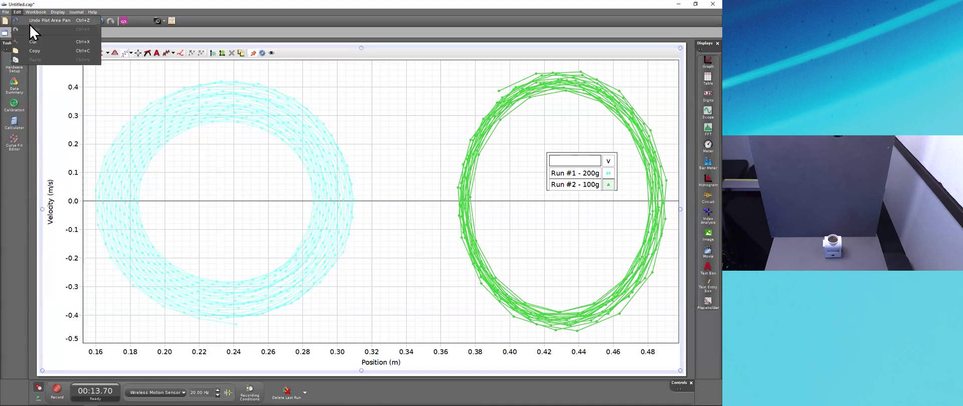
pyautogui.click(57, 4)
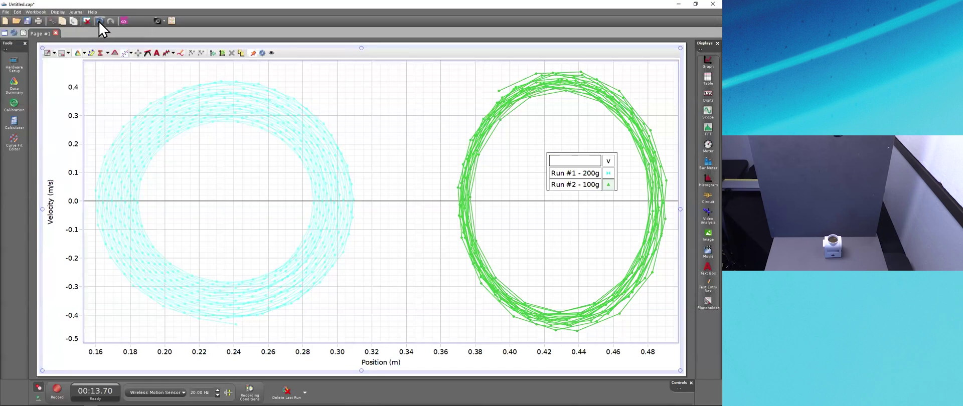
pyautogui.click(17, 12)
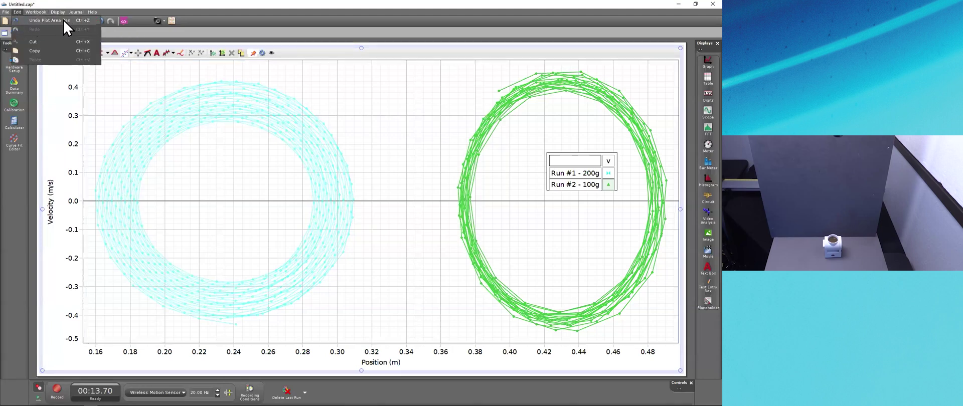
pyautogui.click(81, 22)
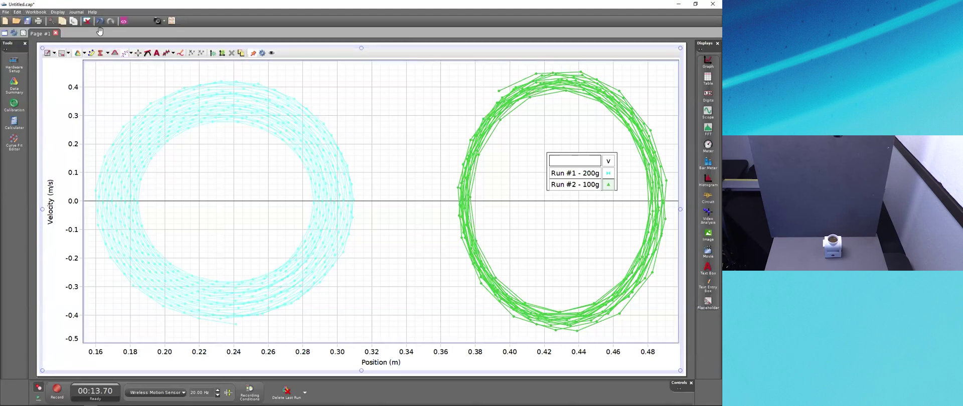
pyautogui.hotkey('ctrl', 'z')
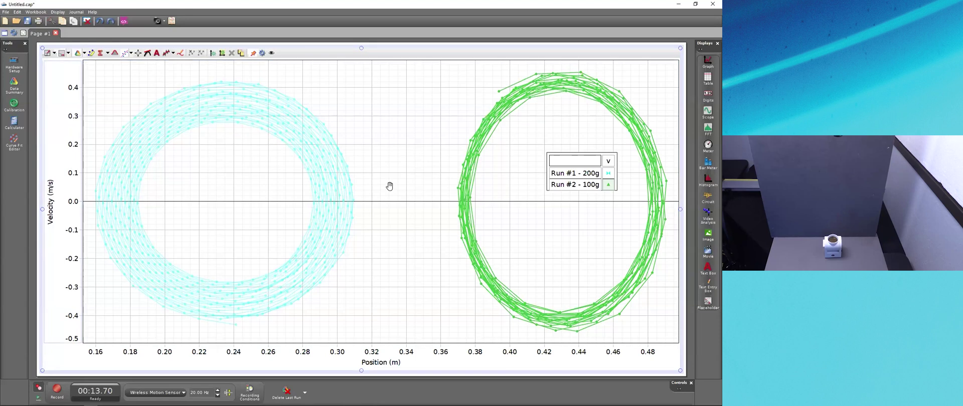
pyautogui.hotkey('ctrl', 'z')
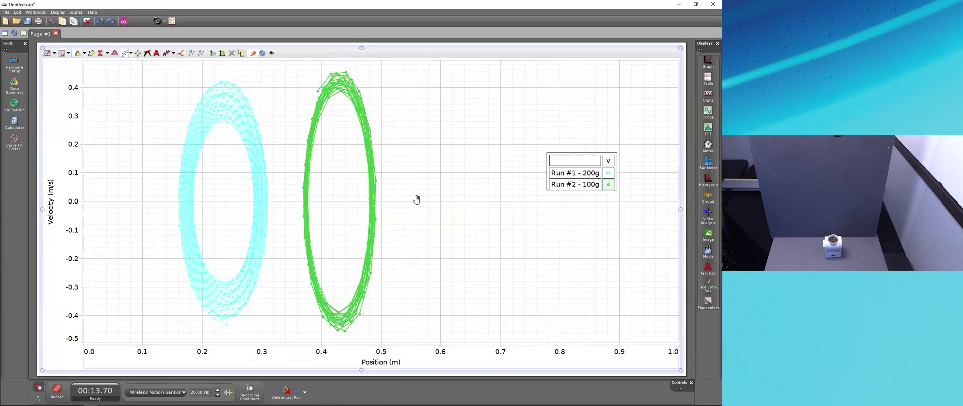
pyautogui.hotkey('ctrl', 'z')
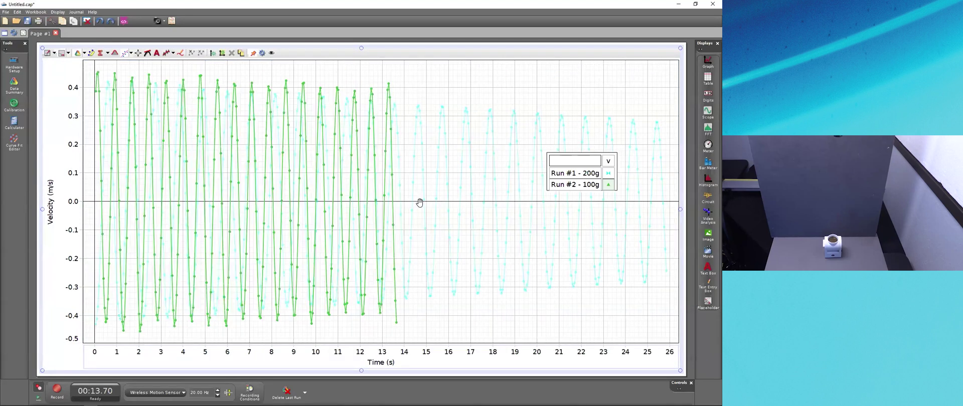
pyautogui.hotkey('ctrl', 'z')
pyautogui.hotkey('ctrl', 'z')
pyautogui.hotkey('ctrl', 'z')
pyautogui.hotkey('ctrl', 'z')
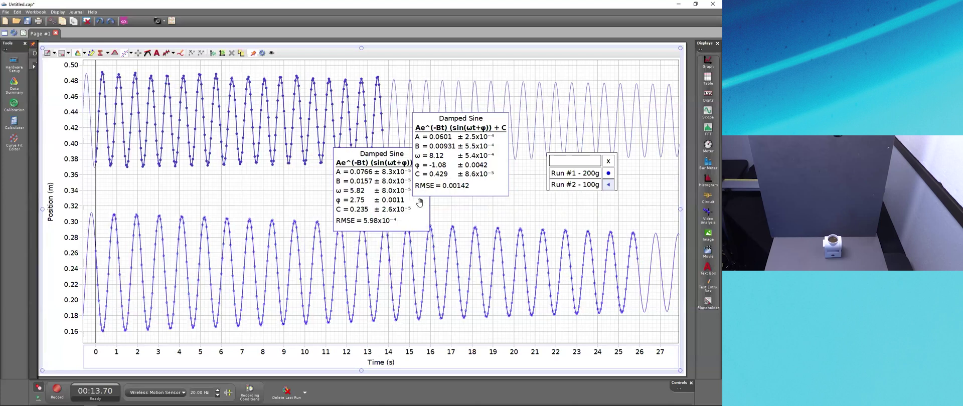
pyautogui.hotkey('ctrl', 'z')
pyautogui.hotkey('ctrl', 'z')
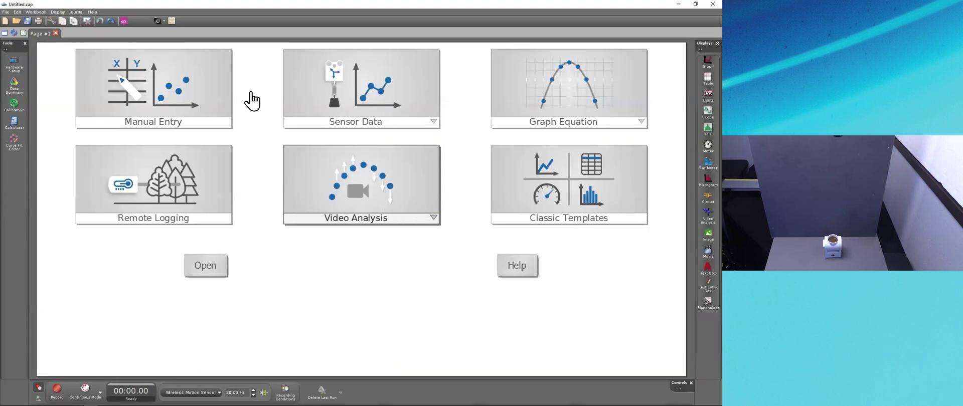
# Redo all undone changes, starting with the entry tile, until the velocity–position graph of both runs is restored
pyautogui.click(18, 11)
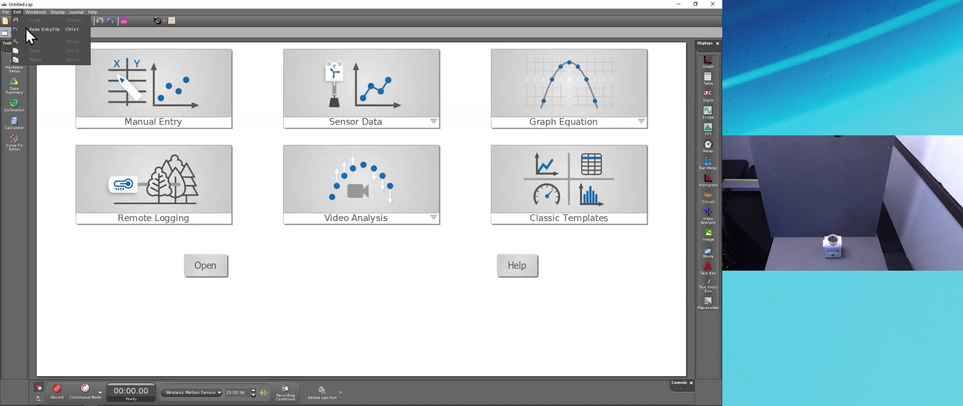
pyautogui.click(58, 29)
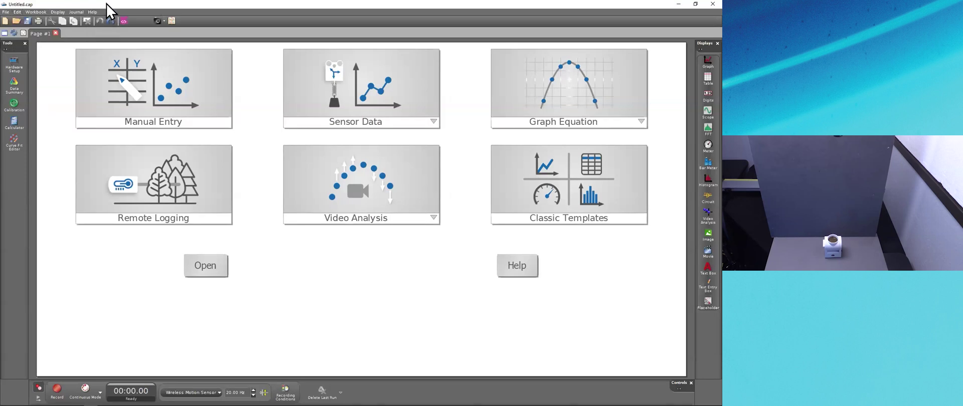
pyautogui.hotkey('ctrl', 'y')
pyautogui.hotkey('ctrl', 'y')
pyautogui.hotkey('ctrl', 'y')
pyautogui.hotkey('ctrl', 'y')
pyautogui.hotkey('ctrl', 'y')
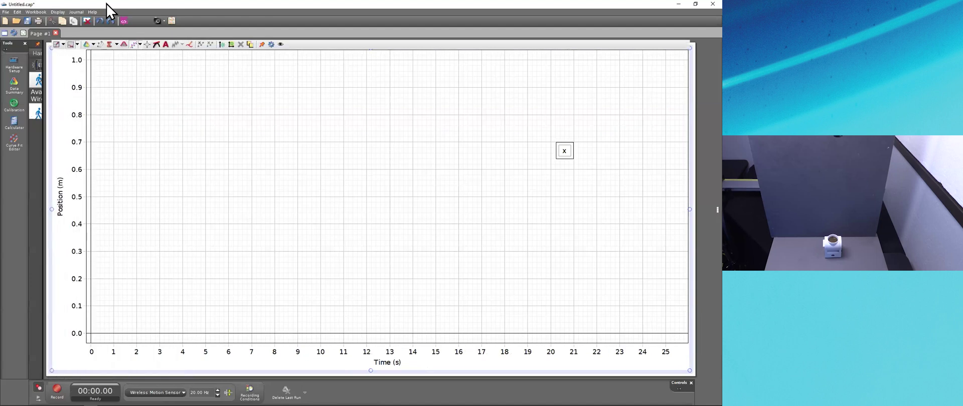
pyautogui.hotkey('ctrl', 'y')
pyautogui.hotkey('ctrl', 'y')
pyautogui.hotkey('ctrl', 'y')
pyautogui.hotkey('ctrl', 'y')
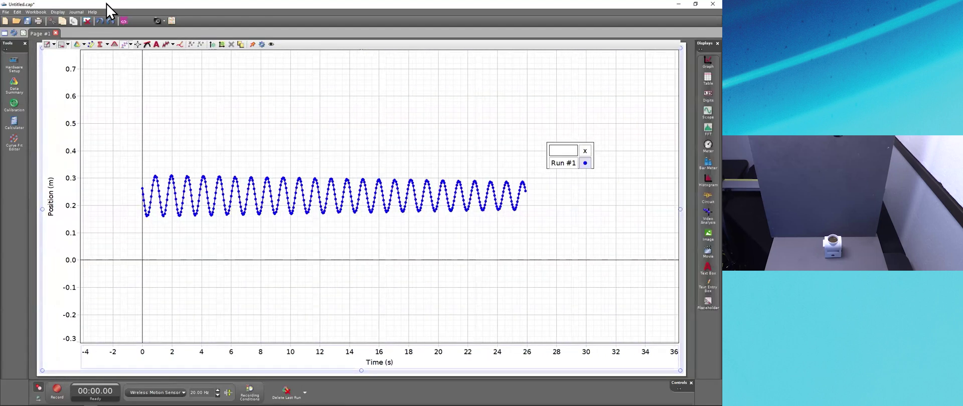
pyautogui.hotkey('ctrl', 'y')
pyautogui.hotkey('ctrl', 'y')
pyautogui.hotkey('ctrl', 'y')
pyautogui.hotkey('ctrl', 'y')
pyautogui.hotkey('ctrl', 'y')
pyautogui.hotkey('ctrl', 'y')
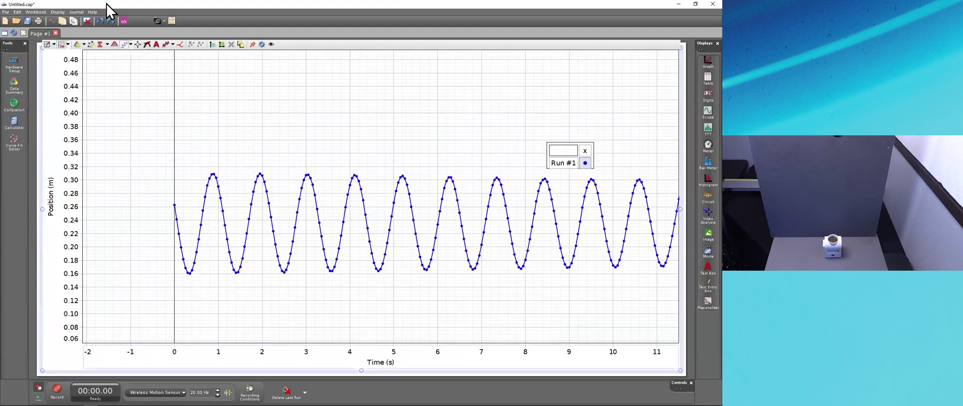
pyautogui.hotkey('ctrl', 'y')
pyautogui.hotkey('ctrl', 'y')
pyautogui.hotkey('ctrl', 'y')
pyautogui.hotkey('ctrl', 'y')
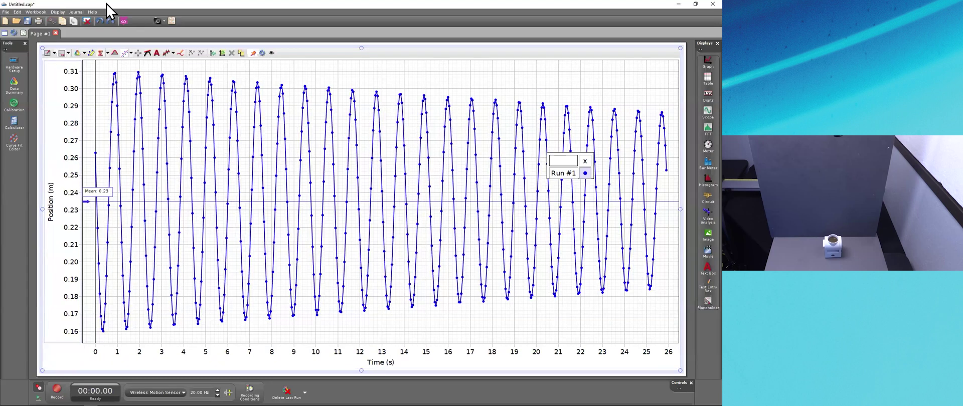
pyautogui.hotkey('ctrl', 'y')
pyautogui.hotkey('ctrl', 'y')
pyautogui.hotkey('ctrl', 'y')
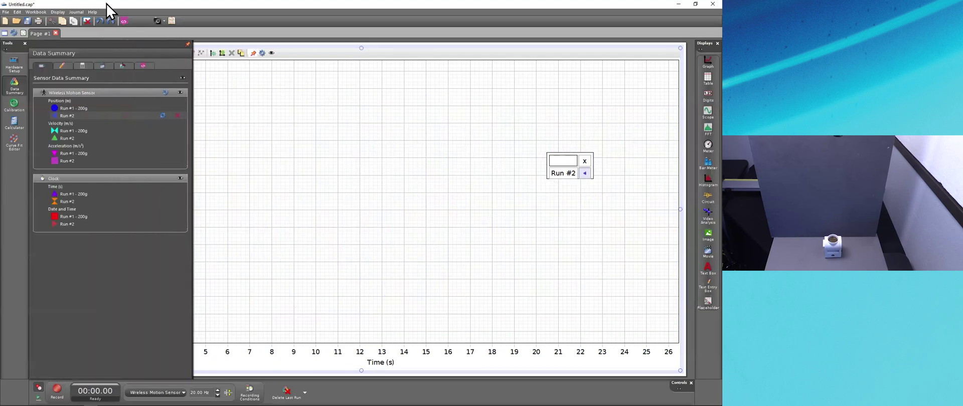
pyautogui.hotkey('ctrl', 'y')
pyautogui.hotkey('ctrl', 'y')
pyautogui.hotkey('ctrl', 'y')
pyautogui.hotkey('ctrl', 'y')
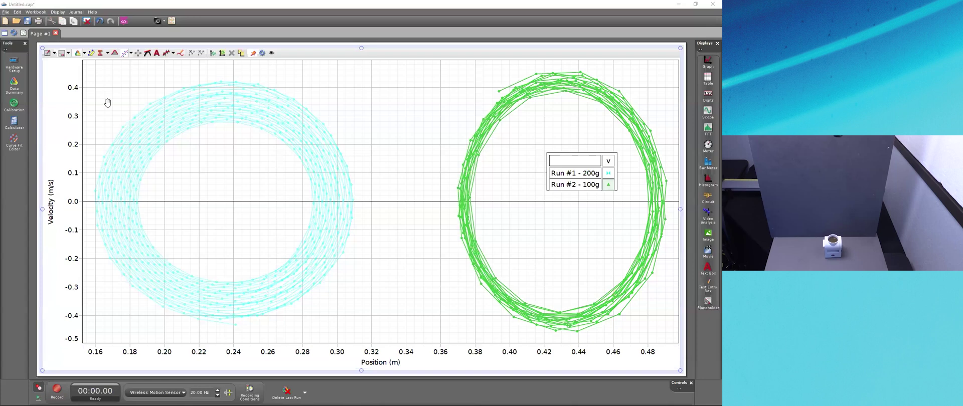
# Switch to the PowerPoint slide show, reveal the experiment file (.cap) item on the Saving & Sharing slide, and return to PASCO Capstone
pyautogui.hotkey('alt', 'Tab')
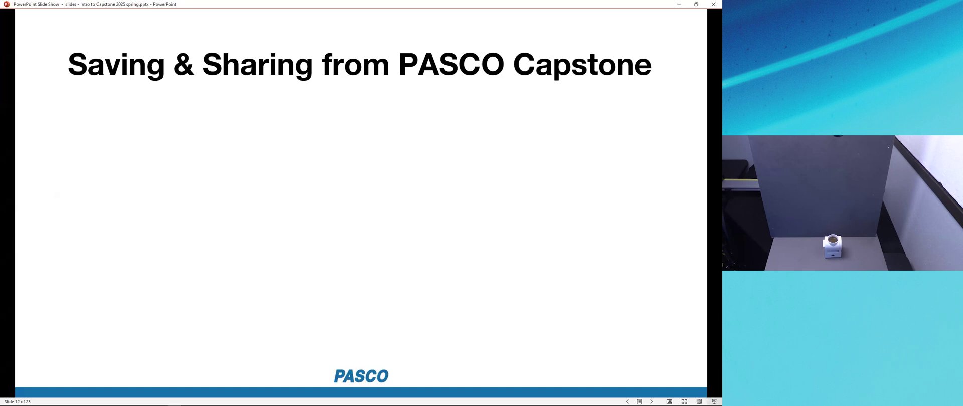
pyautogui.press('Right')
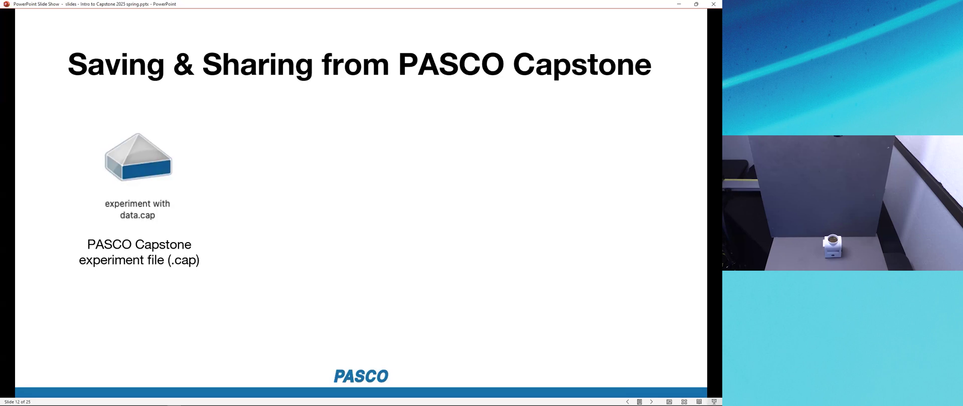
pyautogui.hotkey('alt', 'Tab')
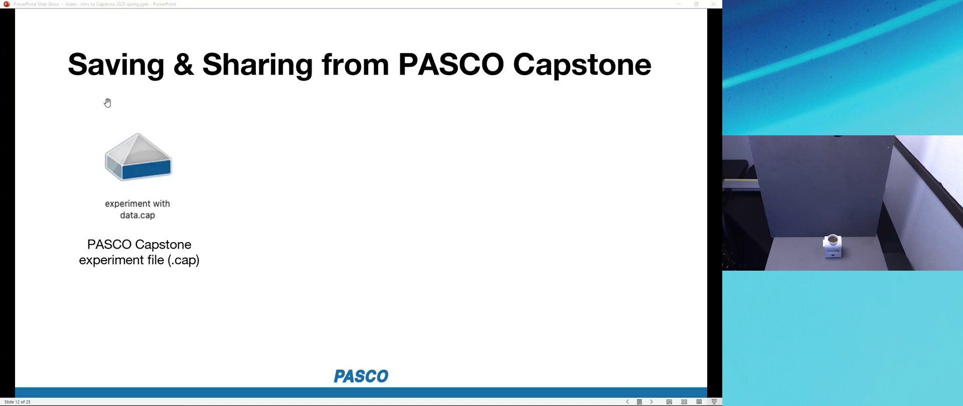
pyautogui.hotkey('alt', 'Tab')
# Save the experiment to the Desktop as a PASCO Capstone file named "mass on spring"
pyautogui.click(5, 12)
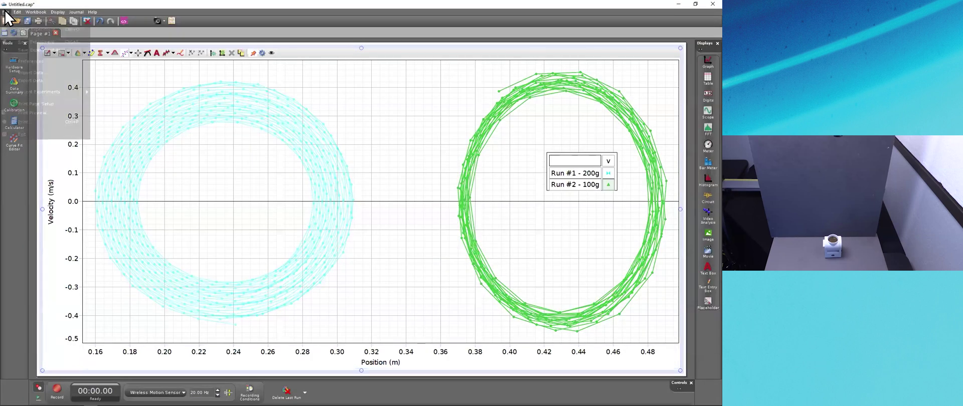
pyautogui.click(26, 43)
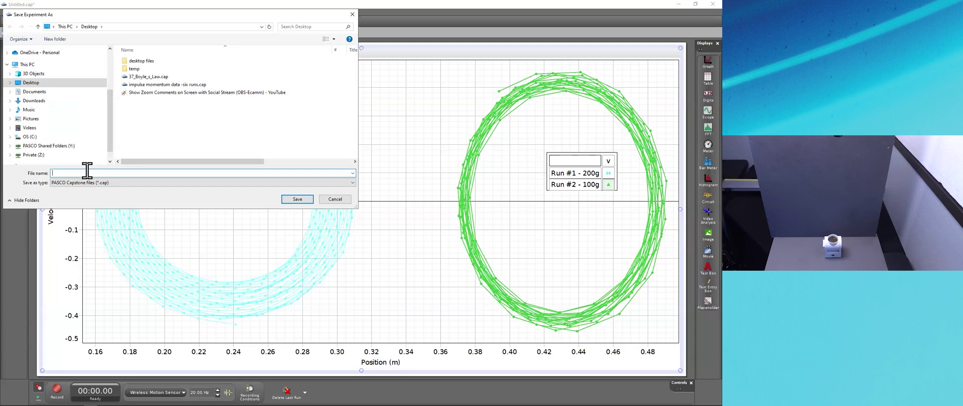
pyautogui.write('mass on sparing')
pyautogui.press('BackSpace')
pyautogui.press('BackSpace')
pyautogui.write('ing')
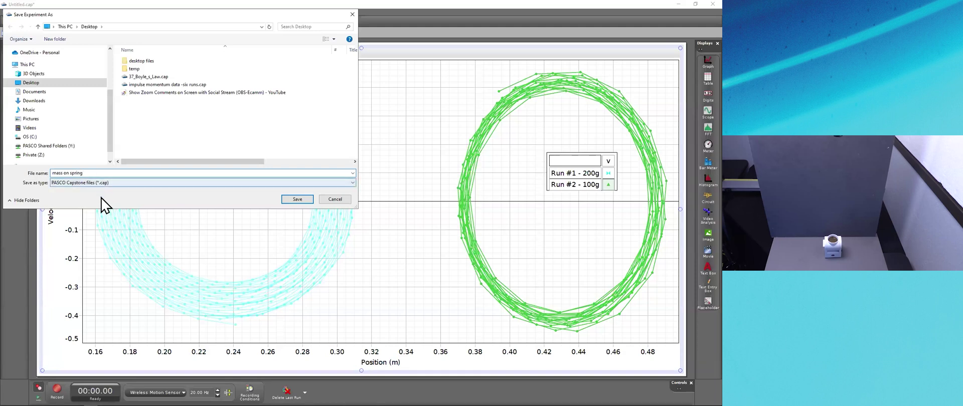
pyautogui.click(290, 199)
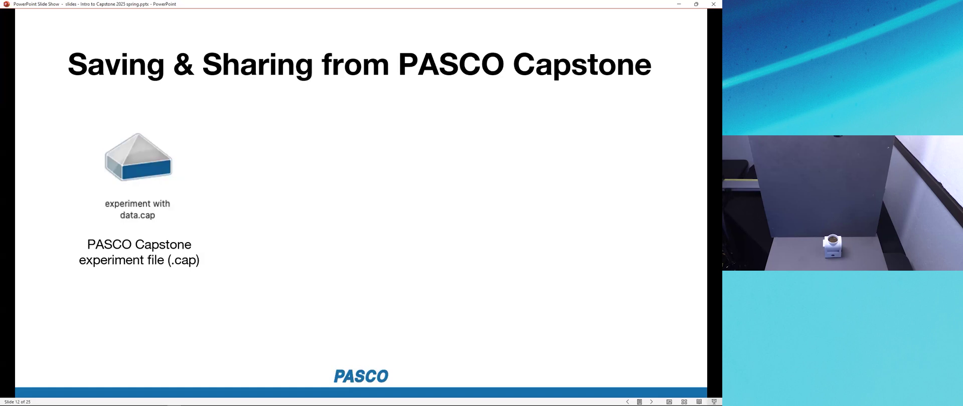
# Switch to PASCO Capstone, open the experiment "mass on spring.cap" from the Desktop, and return to the PowerPoint slide show
pyautogui.hotkey('alt', 'Tab')
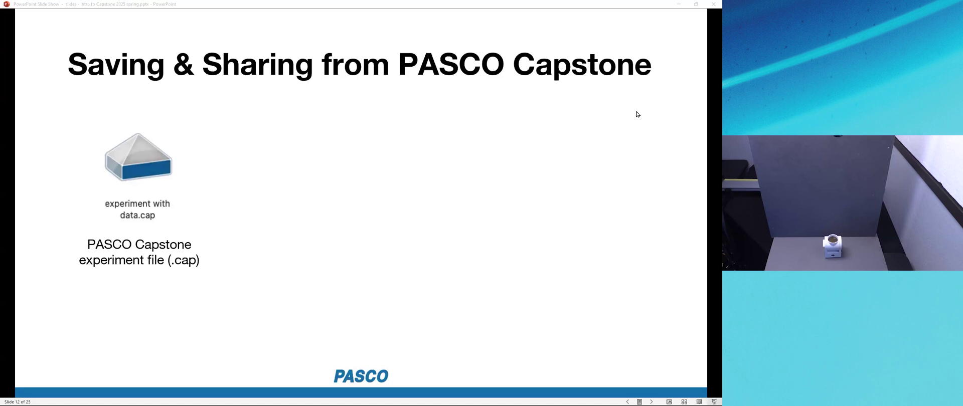
pyautogui.hotkey('alt', 'Tab')
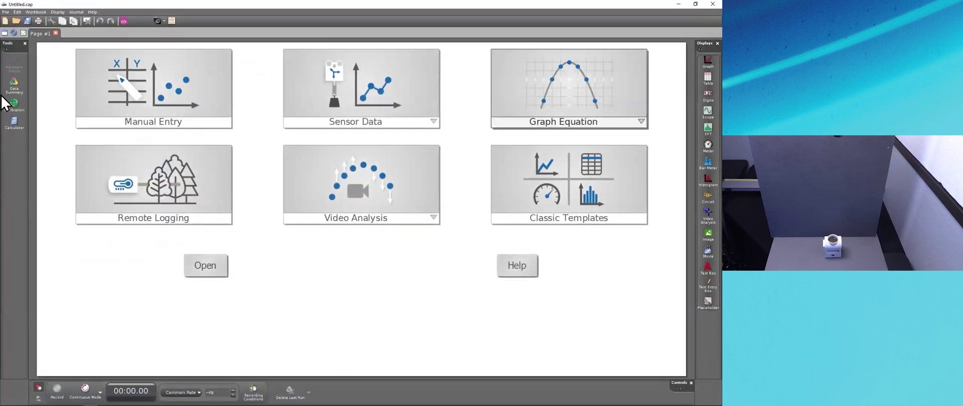
pyautogui.click(6, 13)
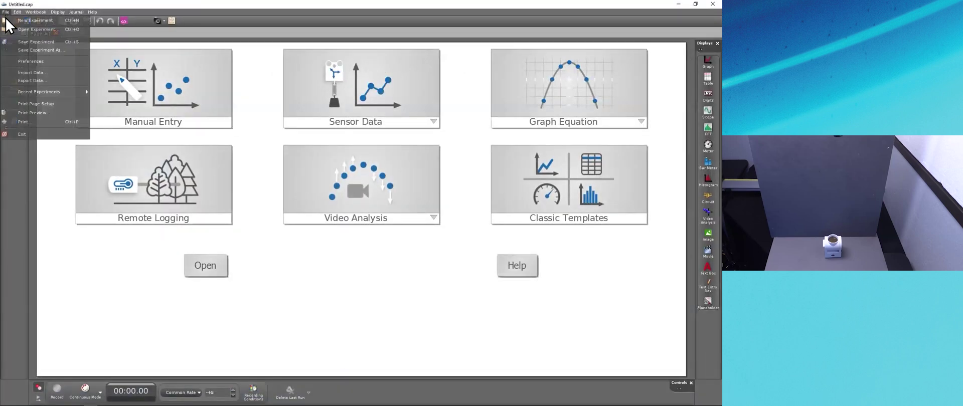
pyautogui.click(28, 30)
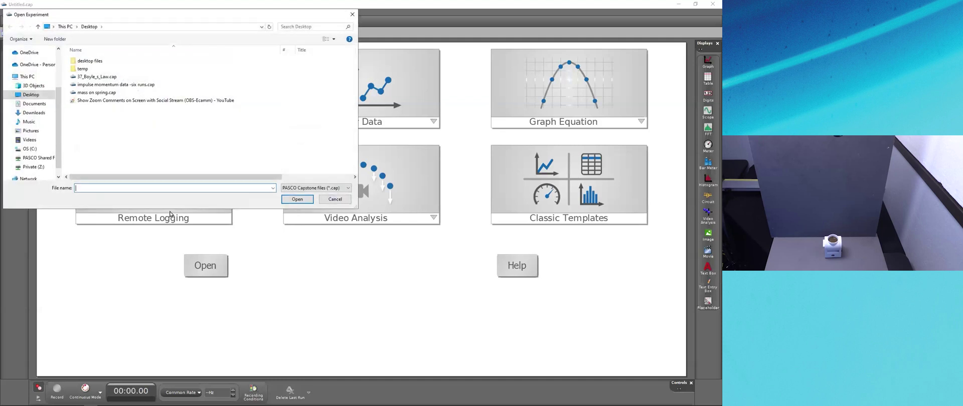
pyautogui.click(93, 92)
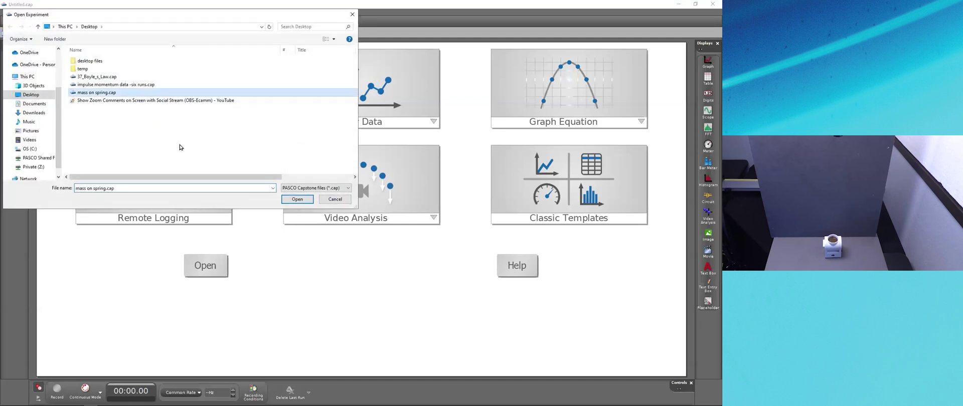
pyautogui.click(297, 199)
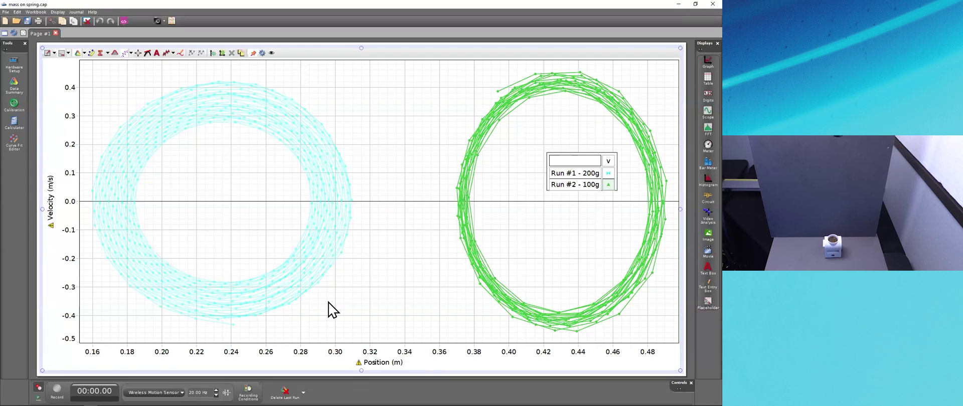
pyautogui.hotkey('alt', 'Tab')
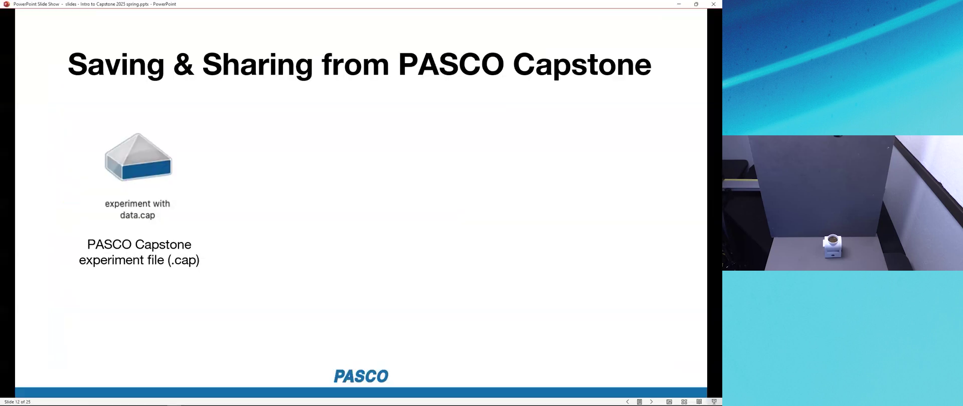
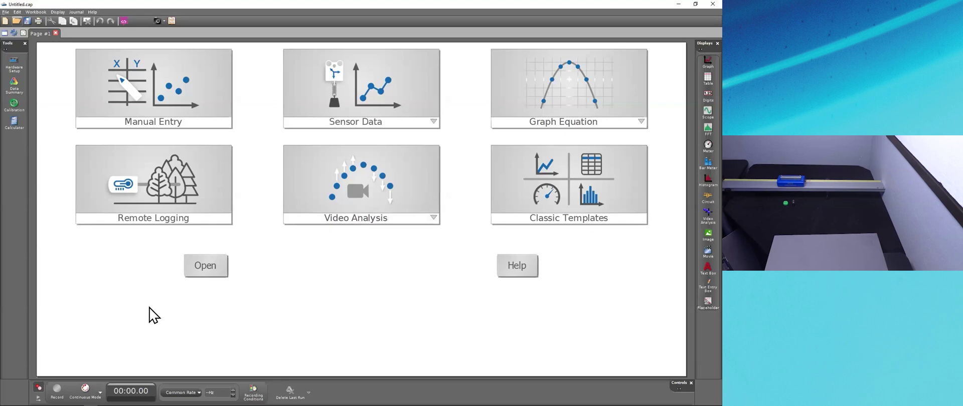
# Connect the blue Smart Cart wirelessly and review the measurements of its sensors in the data summary
pyautogui.click(17, 64)
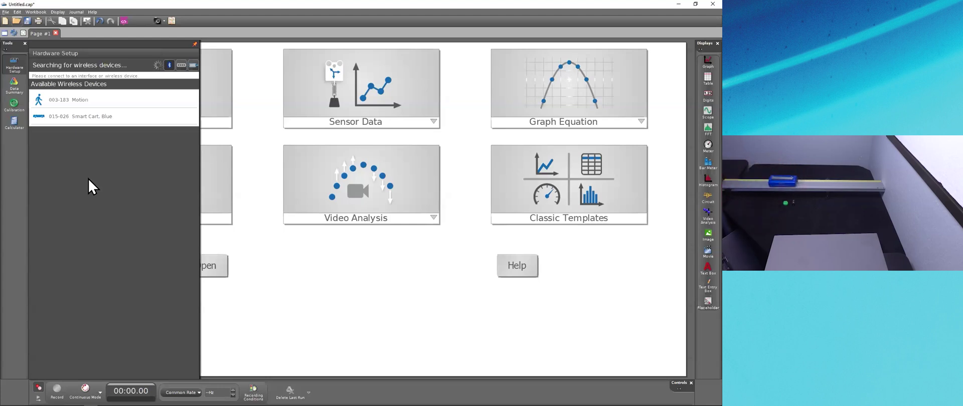
pyautogui.click(80, 119)
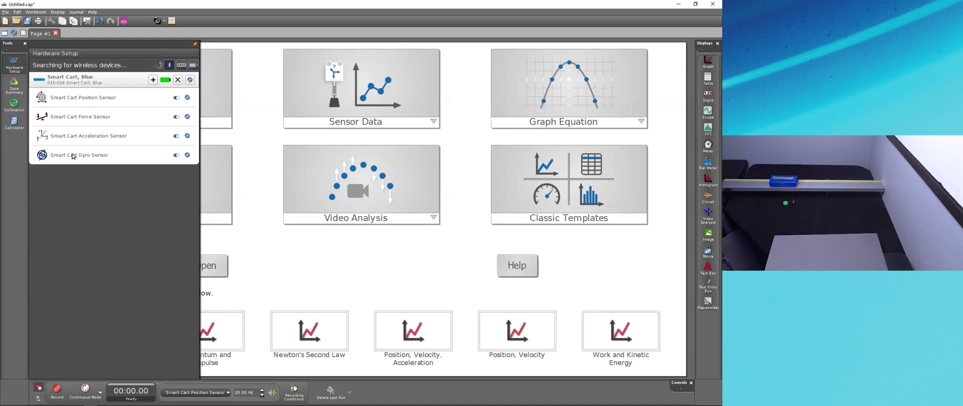
pyautogui.click(14, 90)
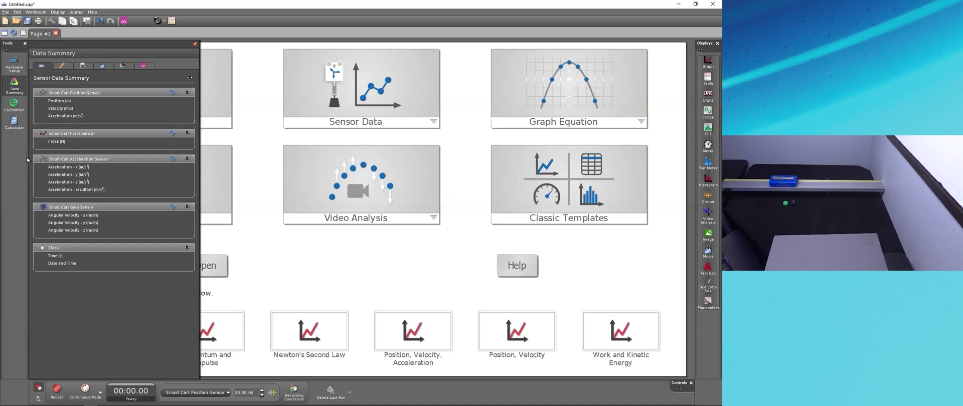
# Turn off the Smart Cart's acceleration and gyro sensors and close the hardware setup
pyautogui.click(10, 71)
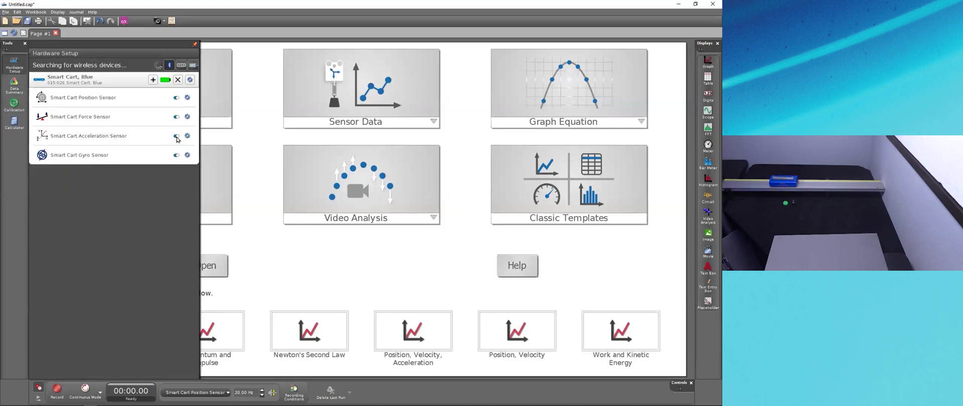
pyautogui.click(176, 136)
pyautogui.click(176, 155)
pyautogui.click(10, 70)
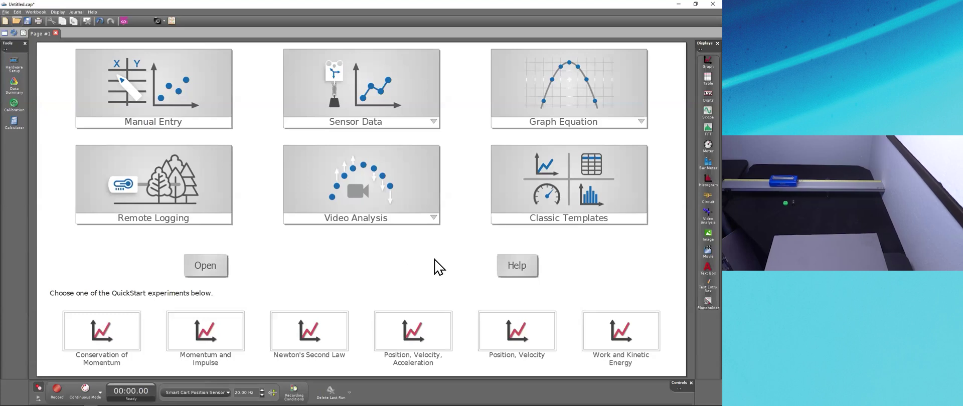
# Create a full-page graph of the Smart Cart's Force (N) against Time (s)
pyautogui.doubleClick(694, 59)
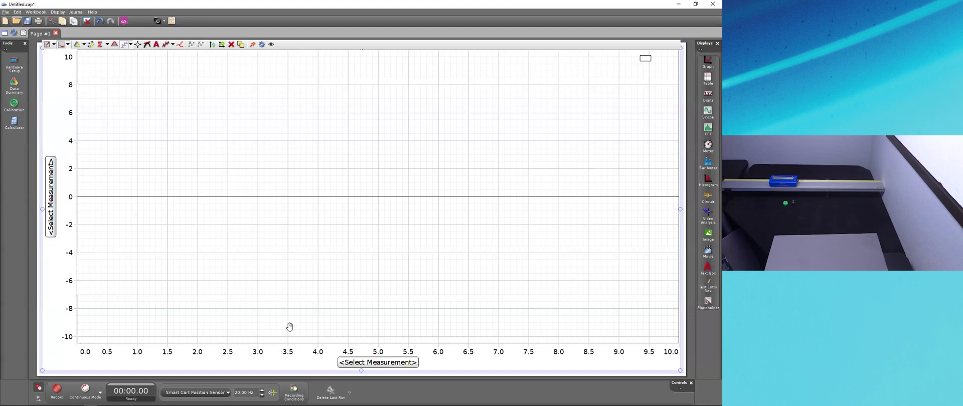
pyautogui.click(53, 195)
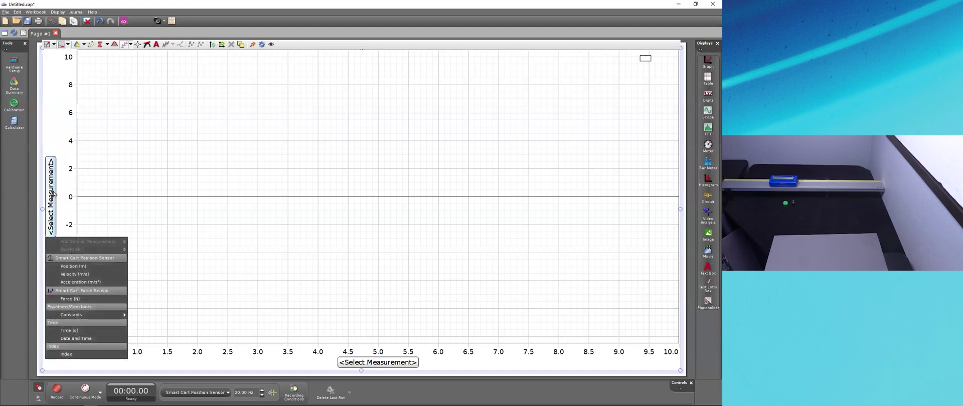
pyautogui.click(70, 299)
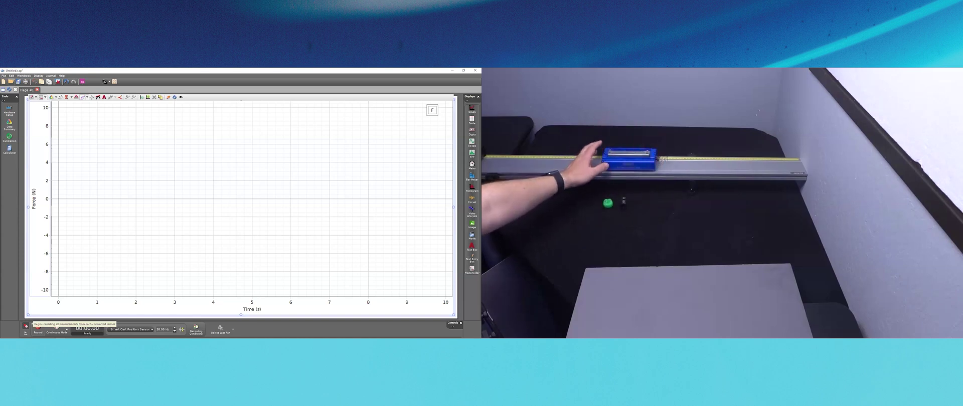
# Record a short run of the cart hitting the end of the track and scale the force graph to fit the data
pyautogui.click(37, 327)
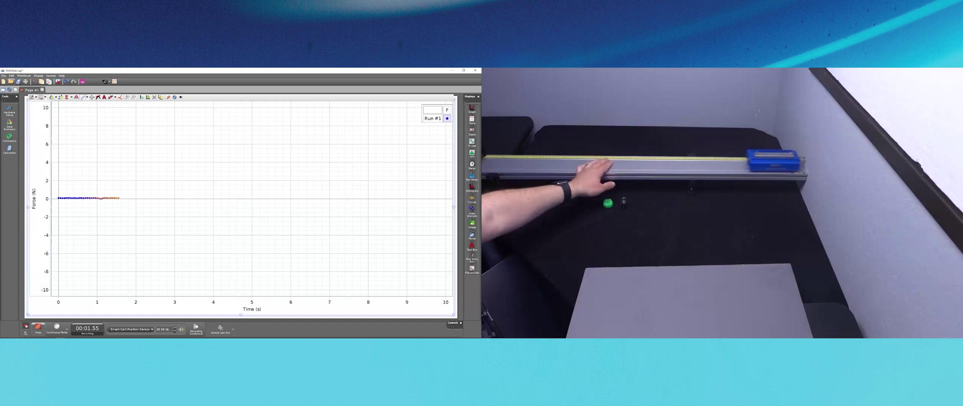
pyautogui.click(38, 327)
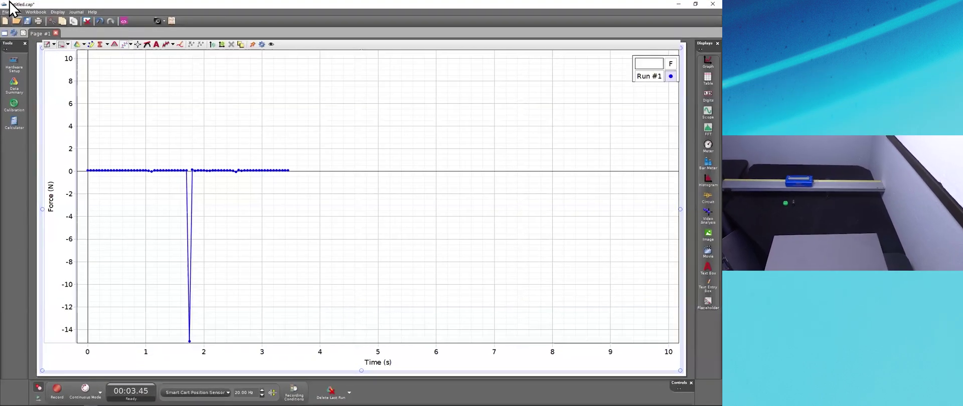
pyautogui.click(47, 44)
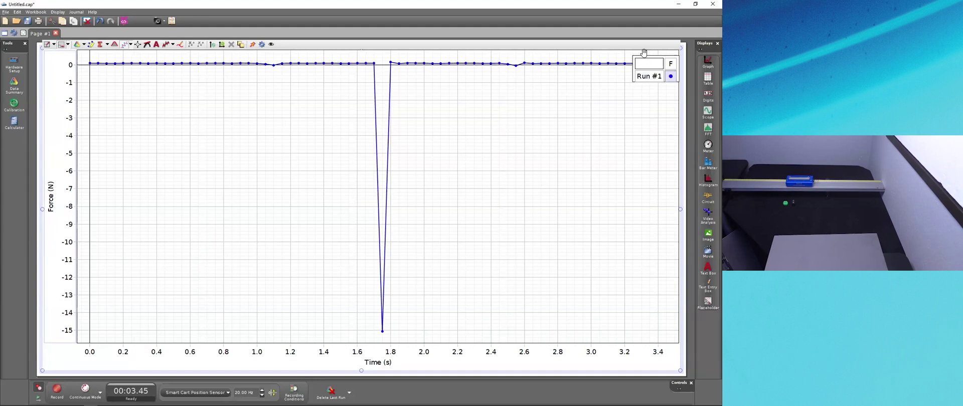
# Move the run legend to the lower right corner of the graph and zoom the time axis in on the collision spike
pyautogui.moveTo(644, 53); pyautogui.dragTo(638, 302)
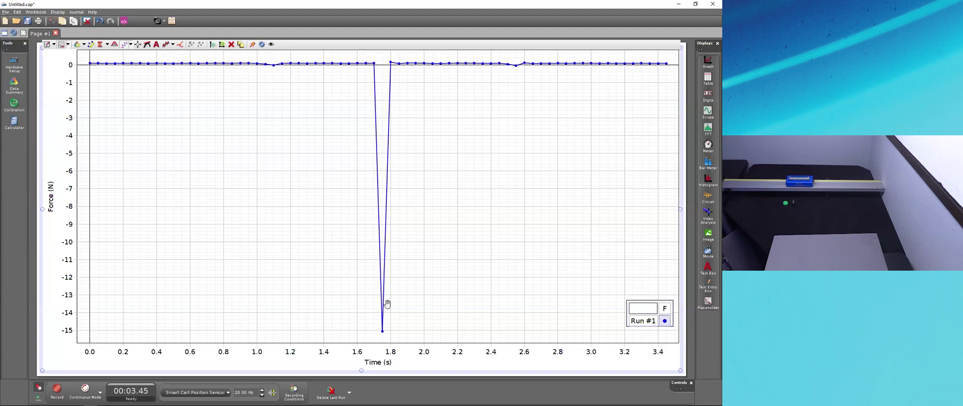
pyautogui.scroll(3, 383, 354)
pyautogui.scroll(8, 383, 354)
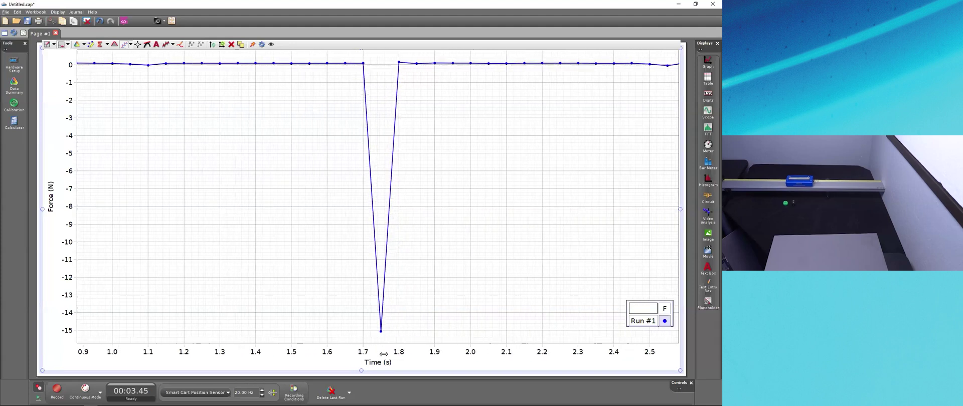
pyautogui.scroll(3, 383, 354)
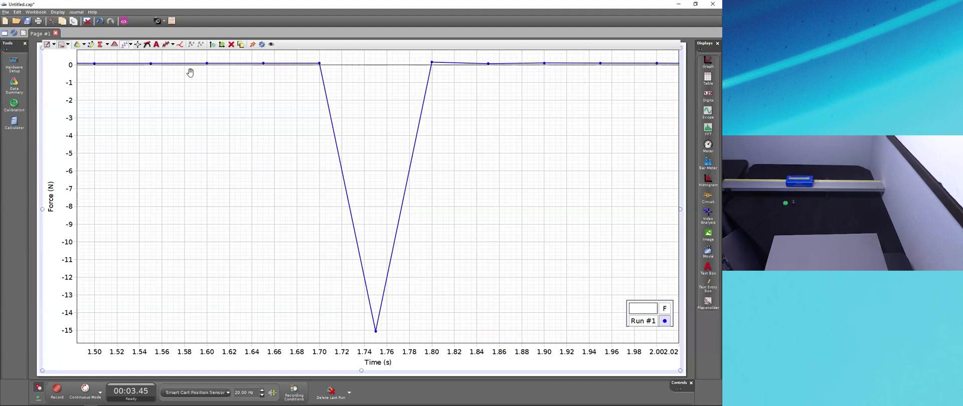
pyautogui.click(376, 331)
pyautogui.click(393, 333)
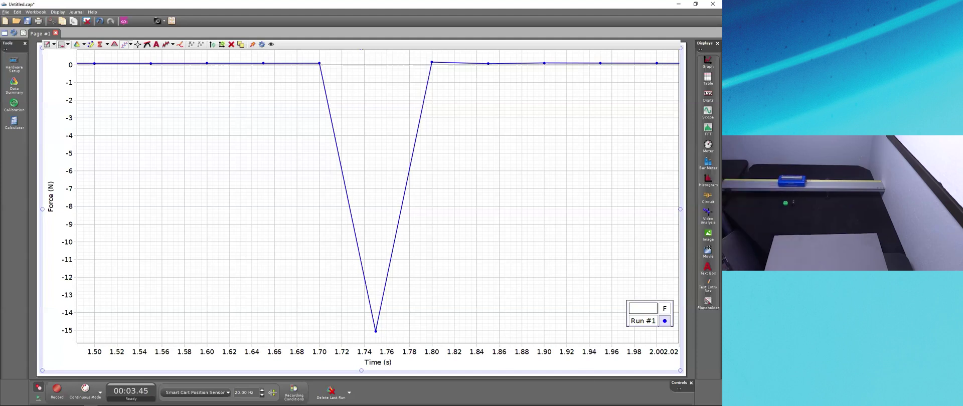
# Examine the force points near zero just before and after the collision, ending with the whole spike in view
pyautogui.moveTo(183, 84); pyautogui.dragTo(174, 105)
pyautogui.scroll(5, 175, 105)
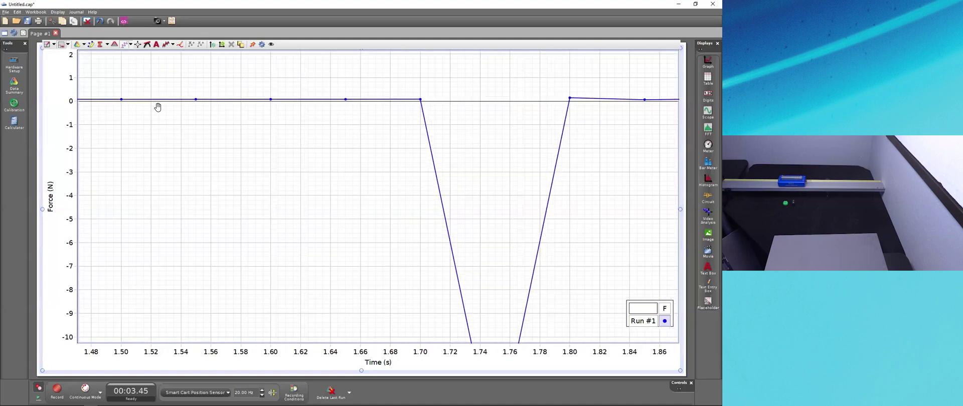
pyautogui.scroll(5, 157, 108)
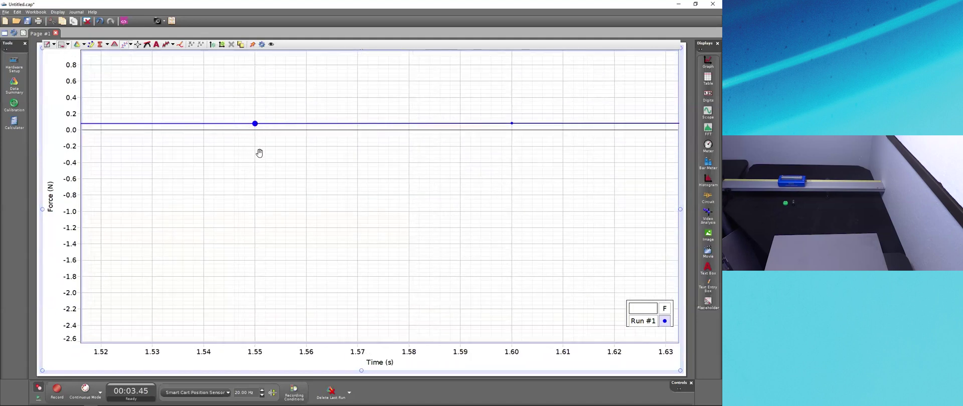
pyautogui.moveTo(501, 152); pyautogui.dragTo(273, 172)
pyautogui.moveTo(585, 196); pyautogui.dragTo(232, 189)
pyautogui.moveTo(496, 196); pyautogui.dragTo(229, 199)
pyautogui.moveTo(645, 172); pyautogui.dragTo(326, 174)
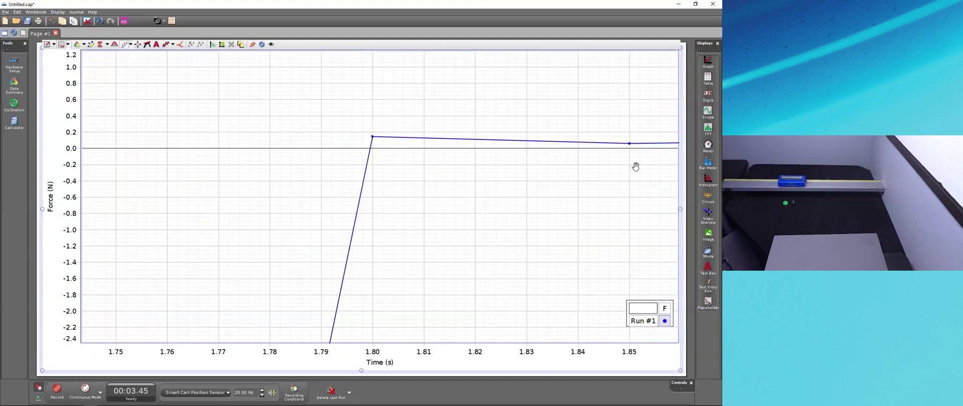
pyautogui.scroll(2, 555, 203)
pyautogui.scroll(-2, 542, 223)
pyautogui.scroll(-2, 532, 244)
pyautogui.scroll(-2, 524, 159)
pyautogui.scroll(-2, 514, 159)
pyautogui.scroll(-3, 521, 200)
pyautogui.moveTo(517, 199); pyautogui.dragTo(492, 189)
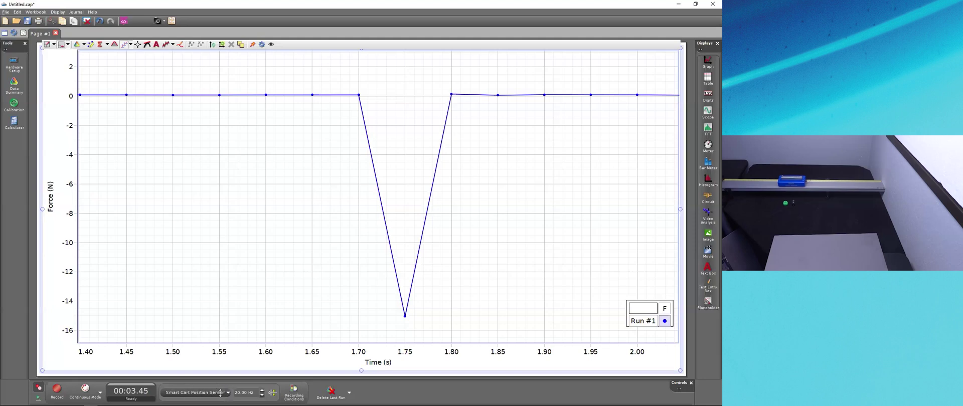
# Set the Smart Cart Force Sensor's sample rate to 500 Hz
pyautogui.click(222, 393)
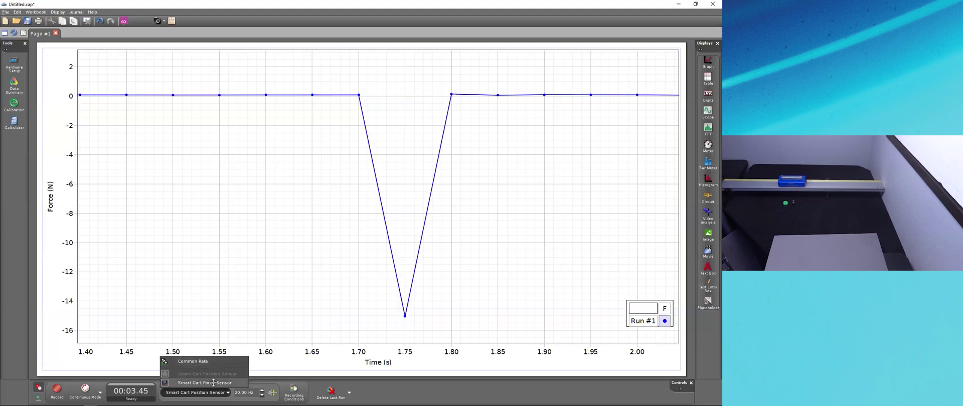
pyautogui.click(211, 383)
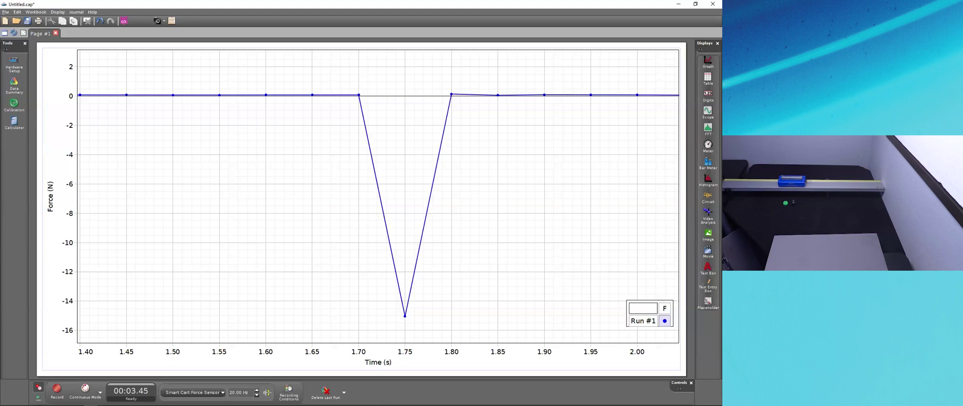
pyautogui.click(257, 390)
pyautogui.moveTo(318, 181)
# Set the Smart Cart Position Sensor's sample rate to 50 Hz
pyautogui.click(193, 393)
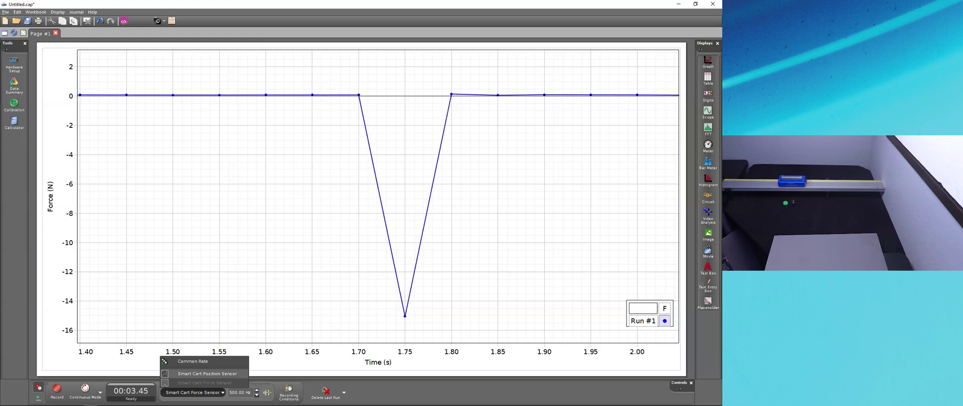
pyautogui.click(207, 374)
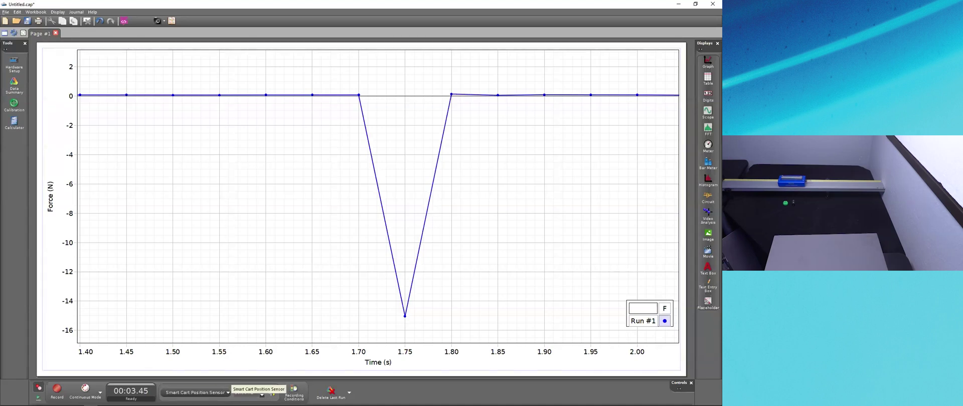
pyautogui.click(210, 269)
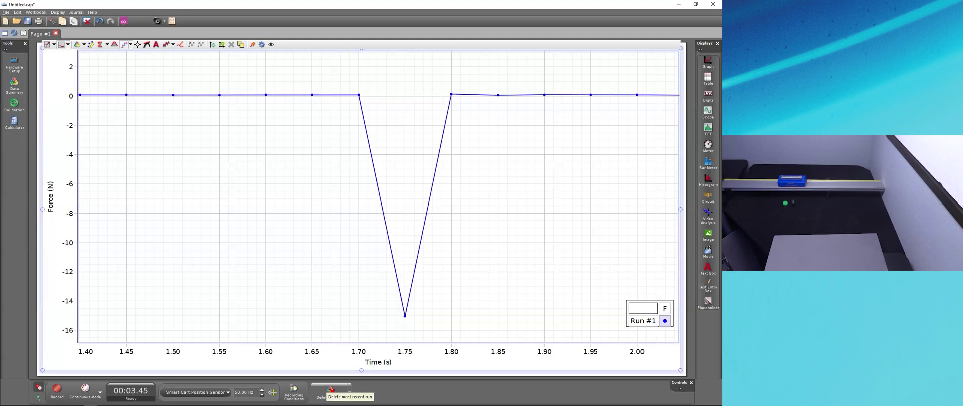
# Delete the last run and record a new run of the cart's collision at the current sample rates
pyautogui.click(330, 390)
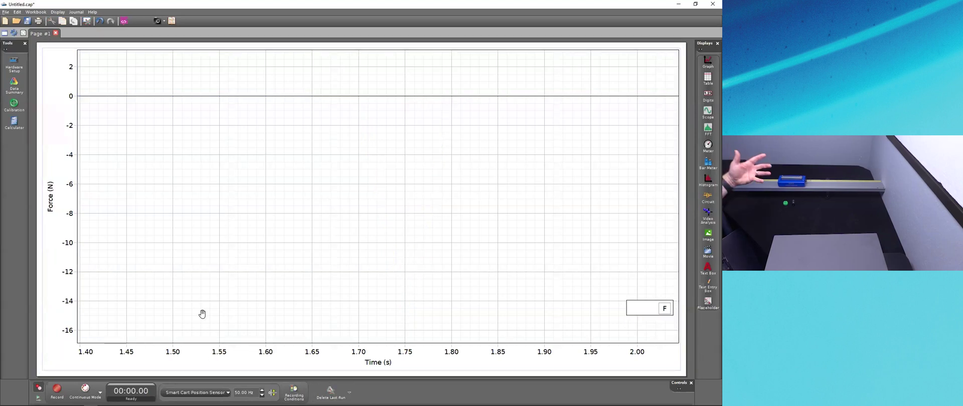
pyautogui.moveTo(179, 245)
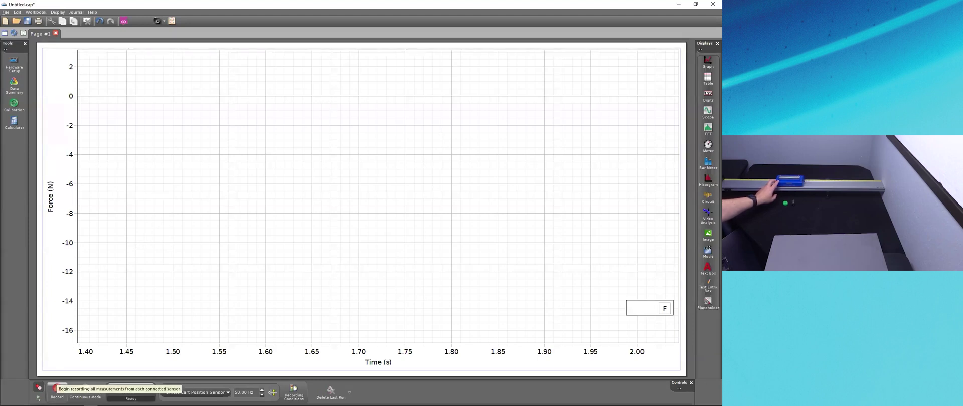
pyautogui.click(56, 389)
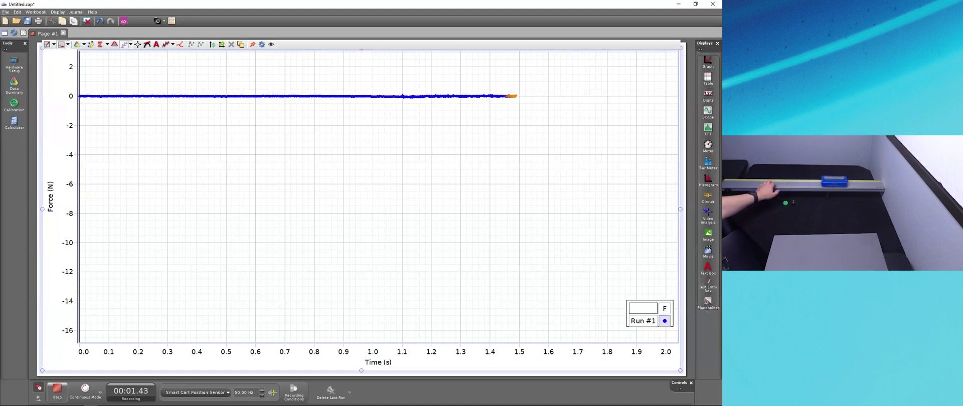
pyautogui.click(57, 389)
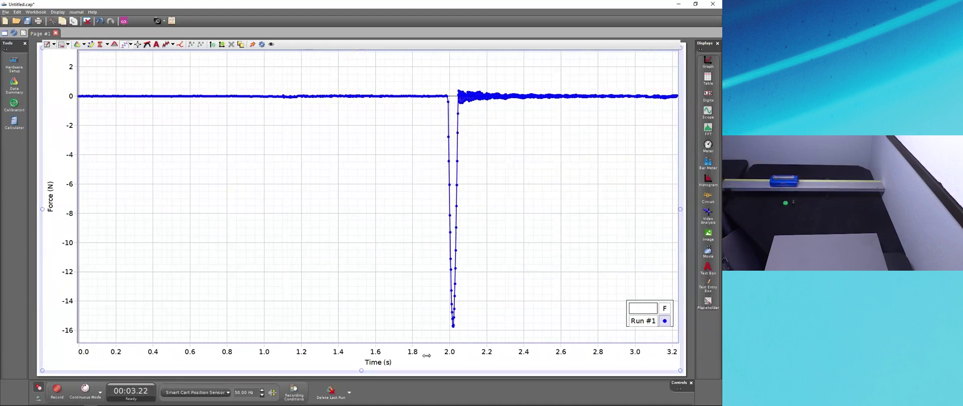
# Examine the collision's force pulse point by point and review the run's recorded measurements in the data summary
pyautogui.scroll(15, 453, 354)
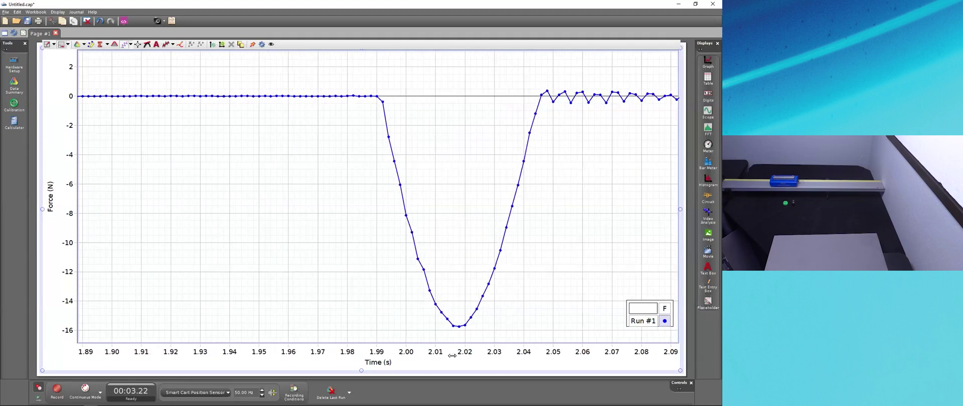
pyautogui.moveTo(637, 230); pyautogui.dragTo(516, 223)
pyautogui.scroll(1, 366, 341)
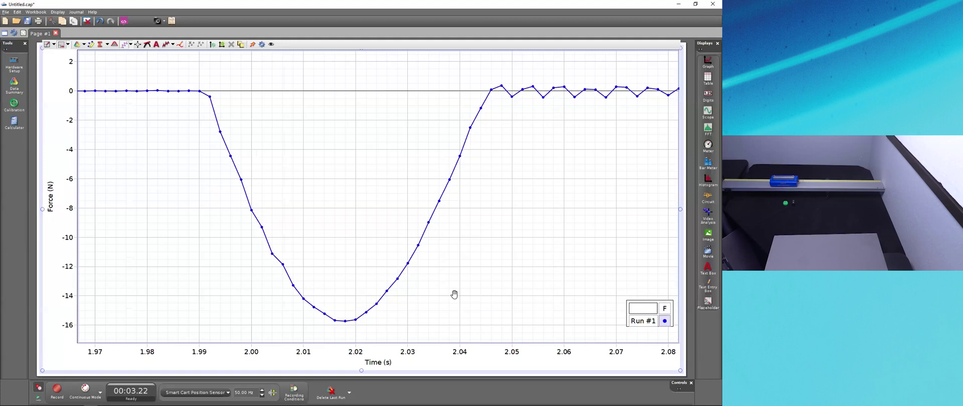
pyautogui.scroll(2, 149, 95)
pyautogui.scroll(2, 149, 95)
pyautogui.scroll(-2, 146, 105)
pyautogui.scroll(-1, 146, 110)
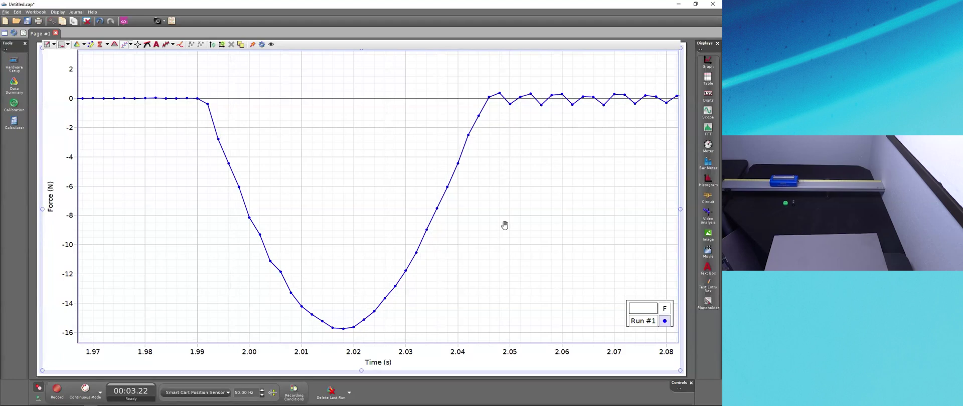
pyautogui.click(14, 85)
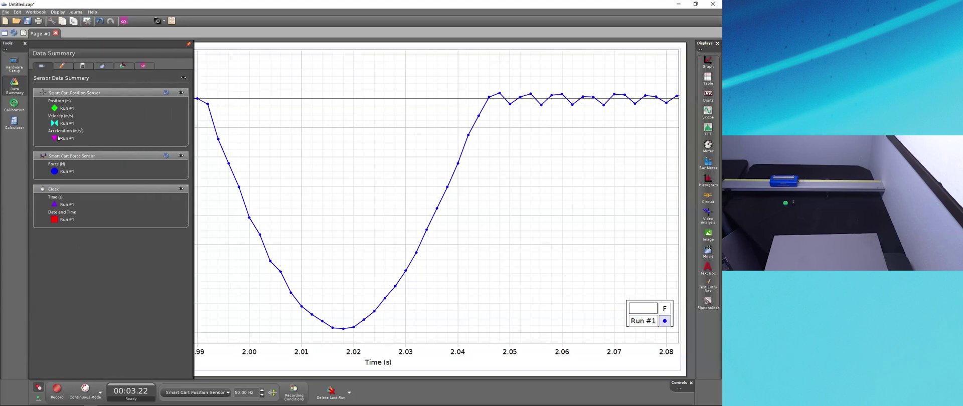
pyautogui.click(14, 87)
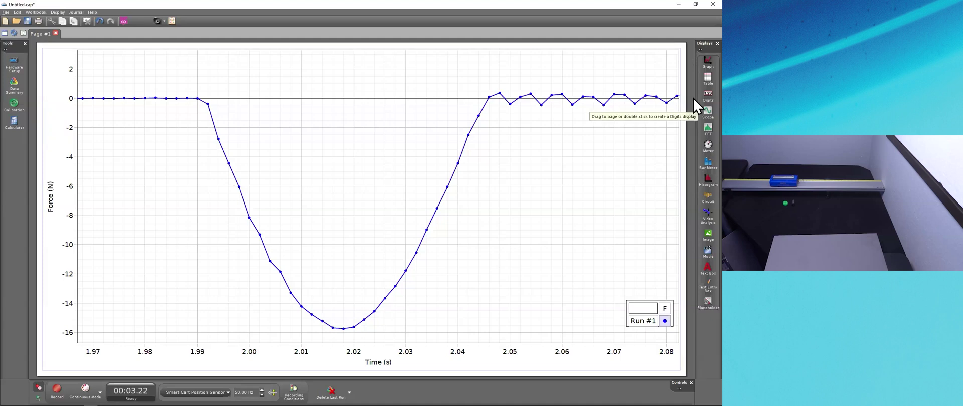
# Try a separate graph of Velocity (m/s) against time beside the force graph, and undo its addition
pyautogui.doubleClick(693, 64)
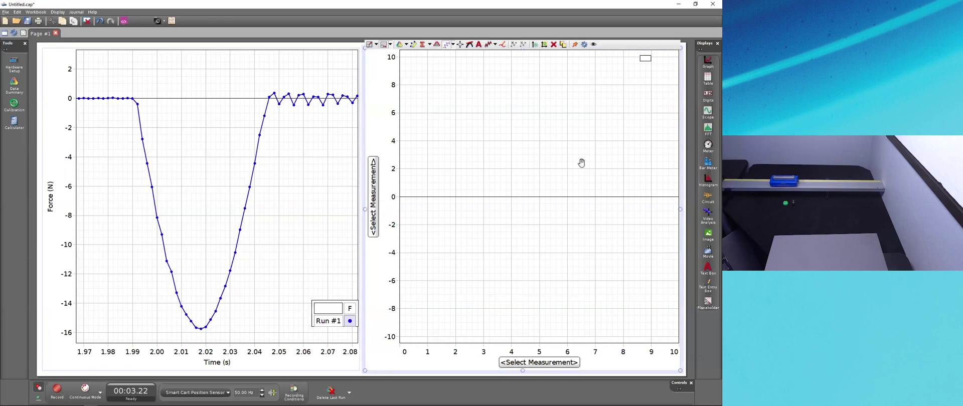
pyautogui.click(323, 166)
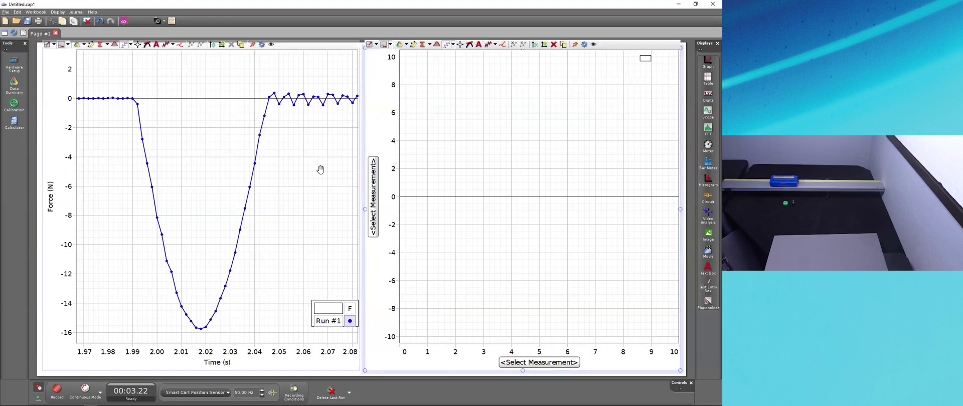
pyautogui.click(371, 183)
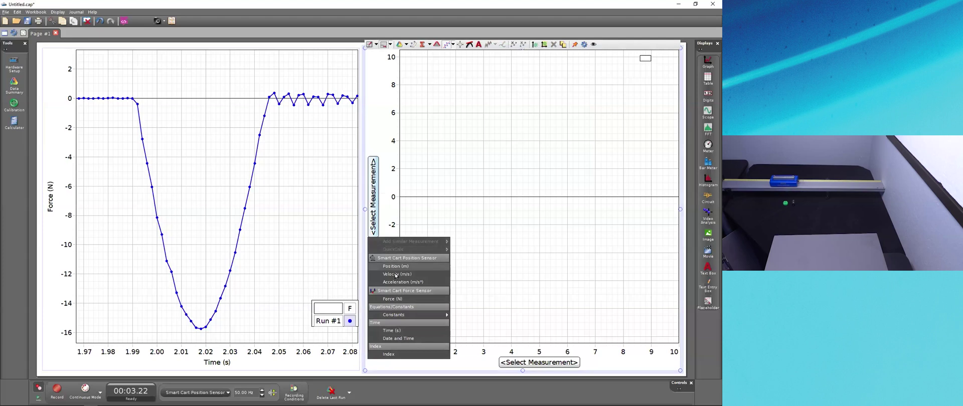
pyautogui.click(396, 275)
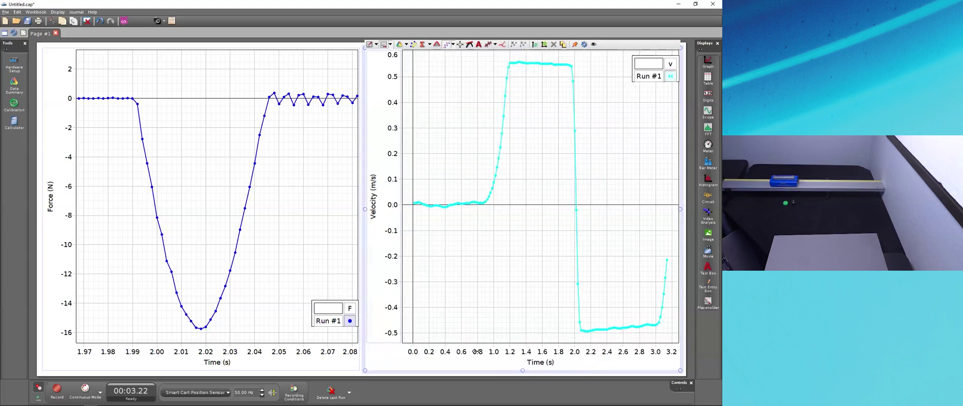
pyautogui.moveTo(502, 355); pyautogui.dragTo(454, 353)
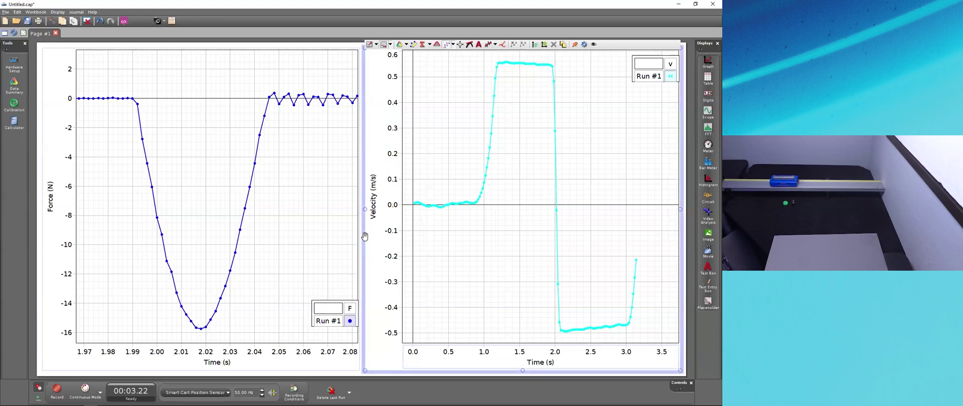
pyautogui.hotkey('ctrl', 'z')
pyautogui.hotkey('ctrl', 'z')
pyautogui.hotkey('ctrl', 'z')
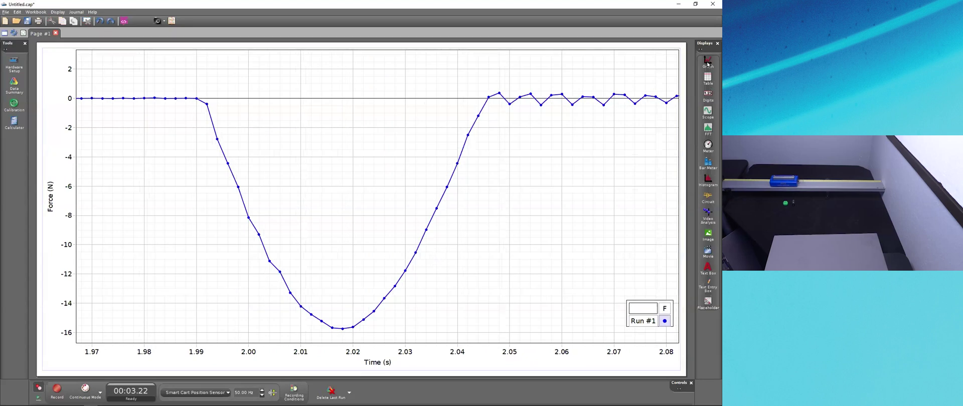
# Try a separate graph of Velocity (m/s) against time below the force graph, and undo its addition
pyautogui.moveTo(707, 62); pyautogui.dragTo(363, 363)
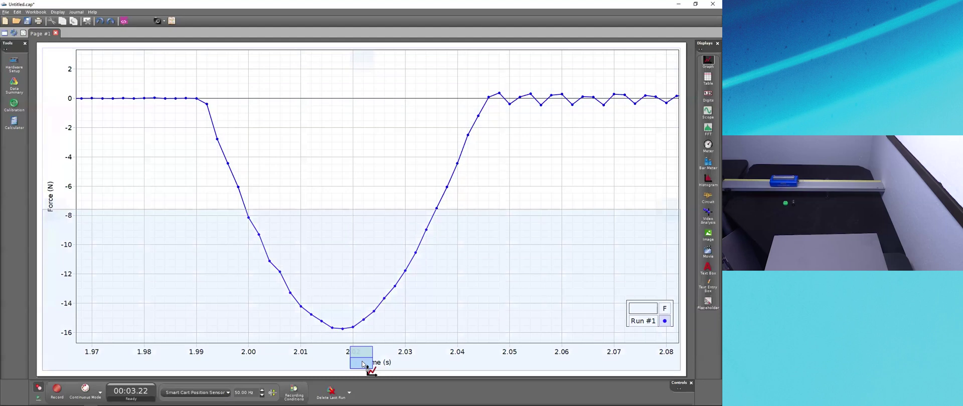
pyautogui.moveTo(363, 364); pyautogui.dragTo(363, 366)
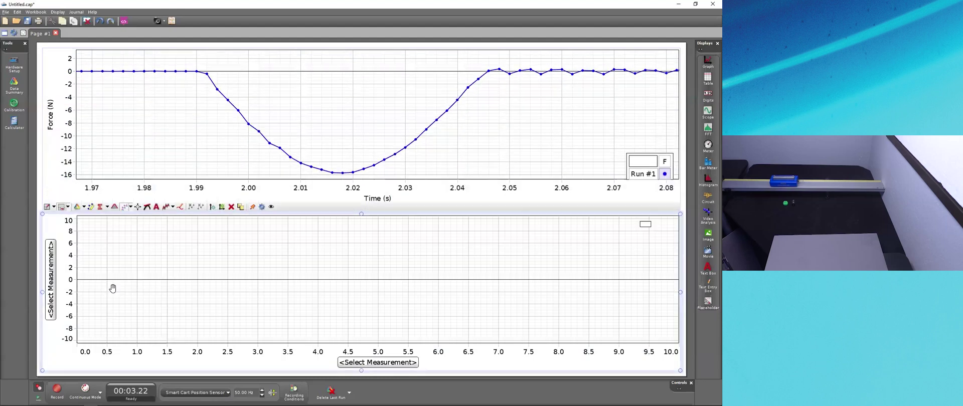
pyautogui.click(52, 271)
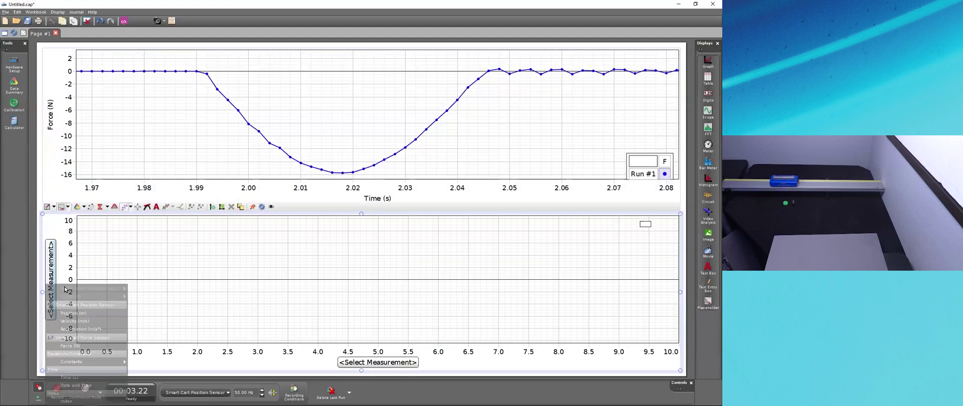
pyautogui.click(74, 321)
pyautogui.moveTo(380, 351); pyautogui.dragTo(313, 351)
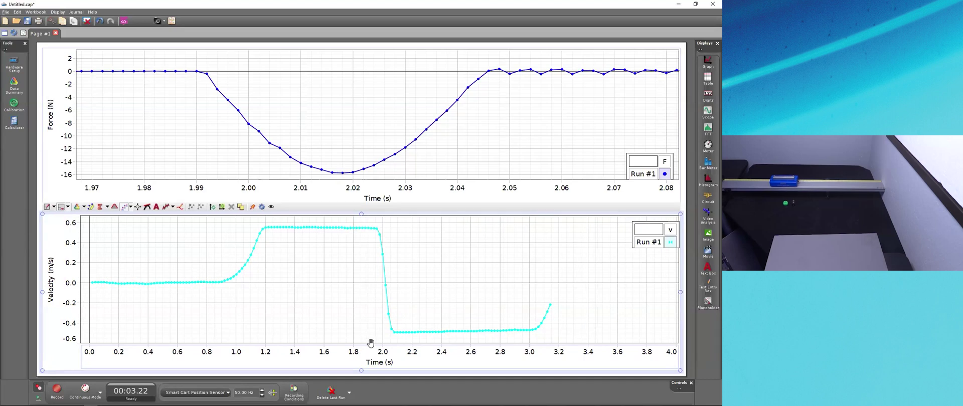
pyautogui.hotkey('ctrl', 'z')
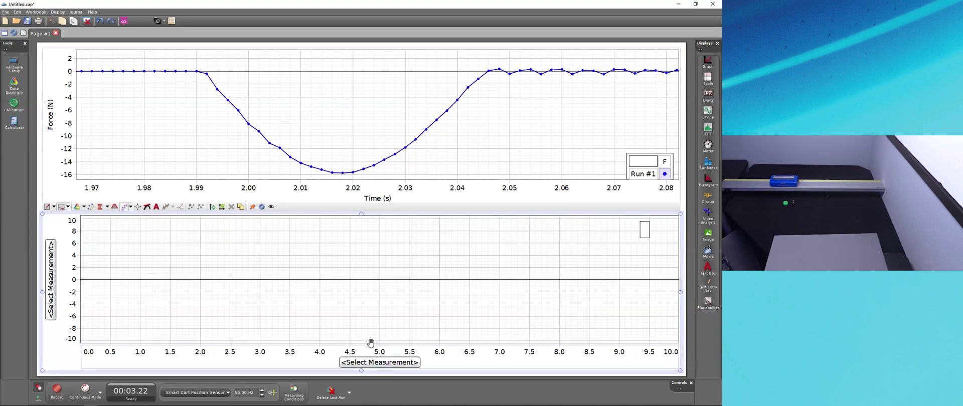
pyautogui.hotkey('ctrl', 'z')
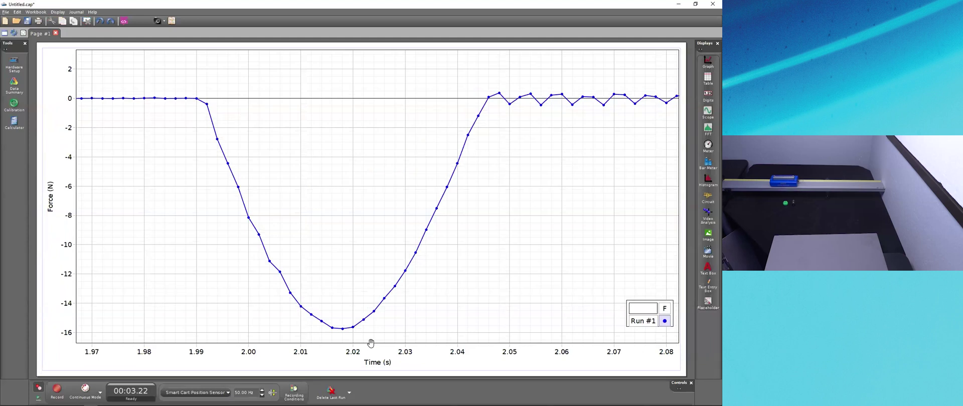
# Pin the force graph's toolbar and add a second plot area showing Velocity (m/s) on the same time axis
pyautogui.click(341, 296)
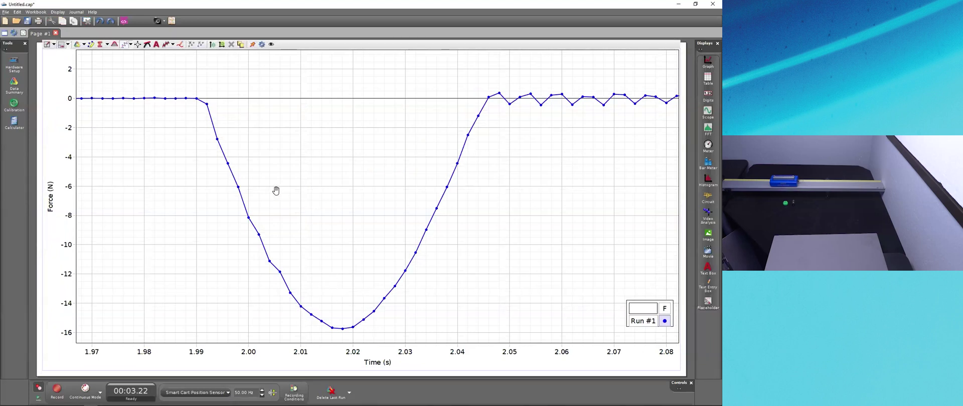
pyautogui.click(253, 46)
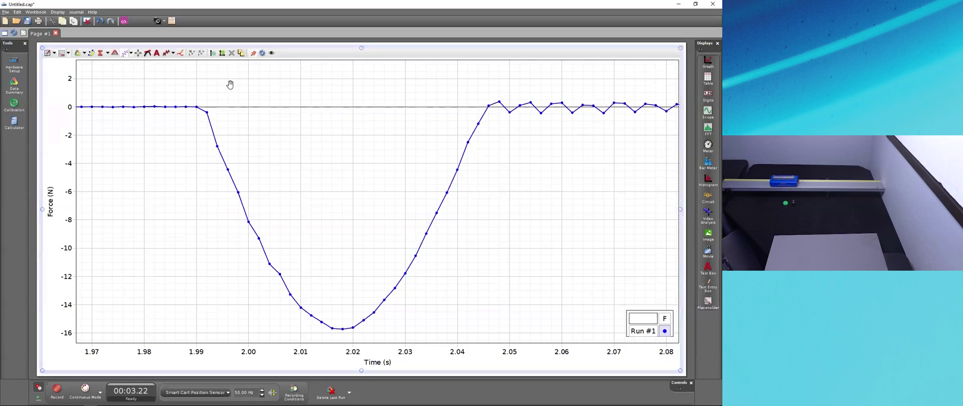
pyautogui.click(222, 53)
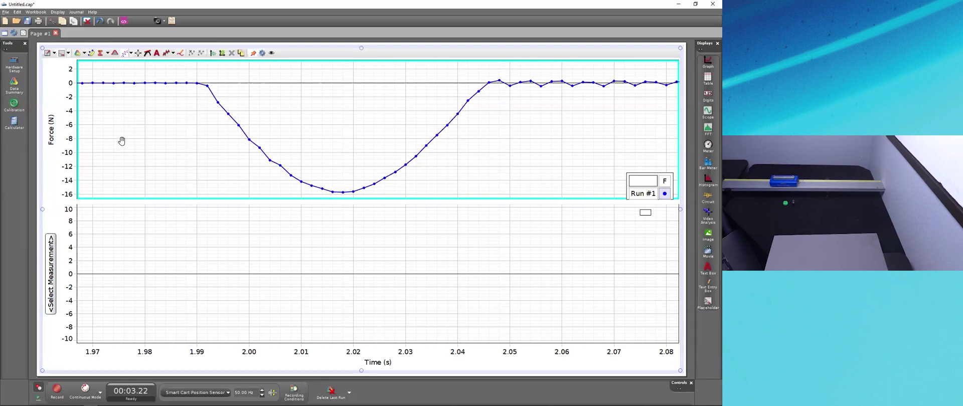
pyautogui.click(51, 268)
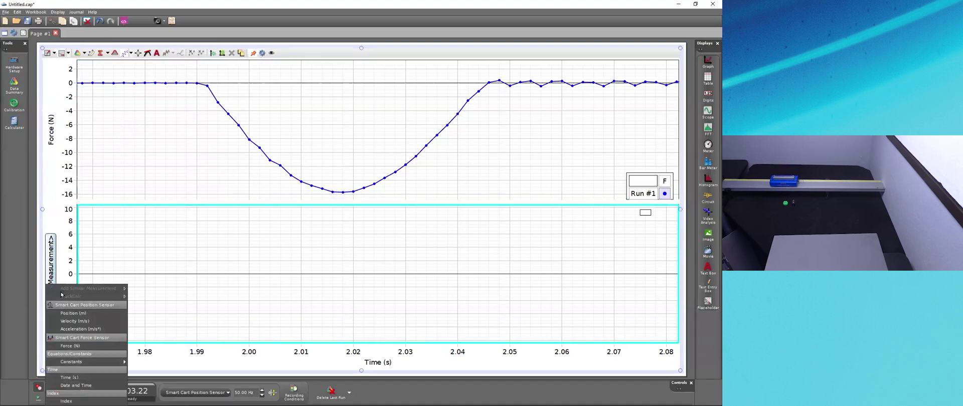
pyautogui.click(66, 321)
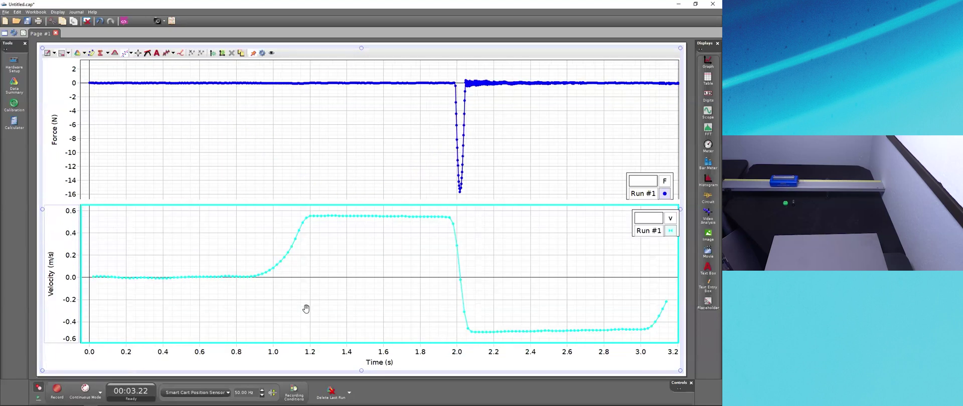
# Examine the velocity change alongside the force pulse around the collision on the shared time axis
pyautogui.moveTo(359, 326); pyautogui.dragTo(200, 334)
pyautogui.moveTo(395, 351); pyautogui.dragTo(385, 275)
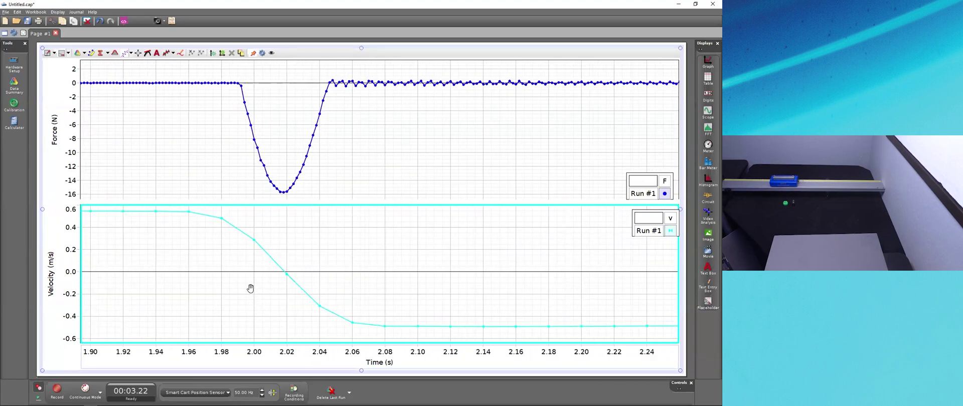
pyautogui.moveTo(272, 314); pyautogui.dragTo(309, 314)
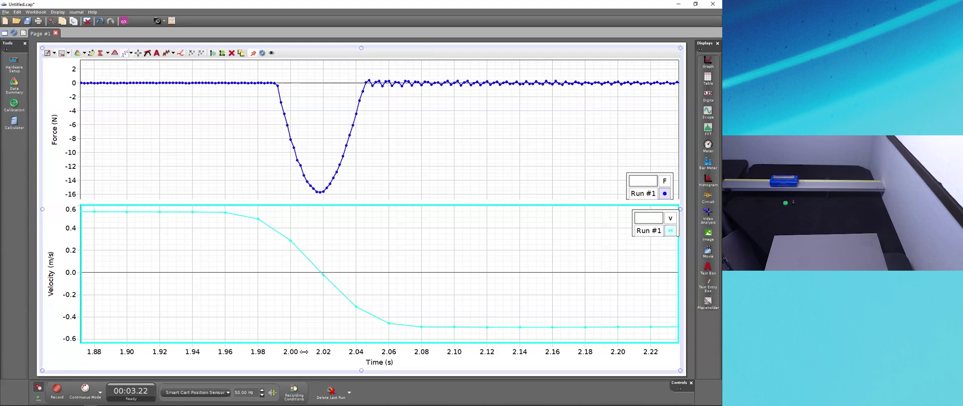
pyautogui.scroll(1, 303, 352)
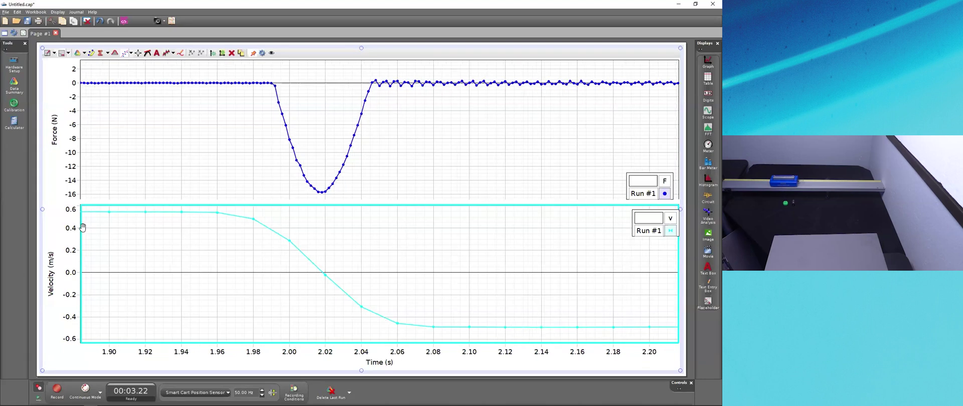
pyautogui.scroll(-1, 74, 226)
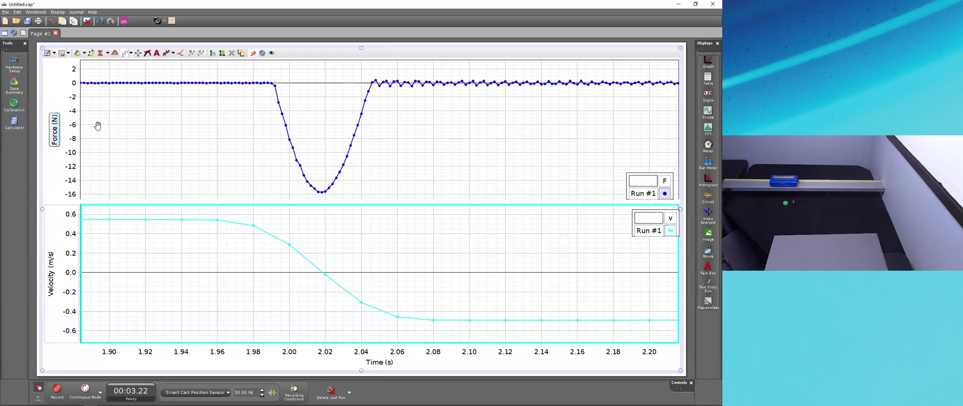
pyautogui.click(240, 145)
pyautogui.moveTo(223, 123); pyautogui.dragTo(215, 100)
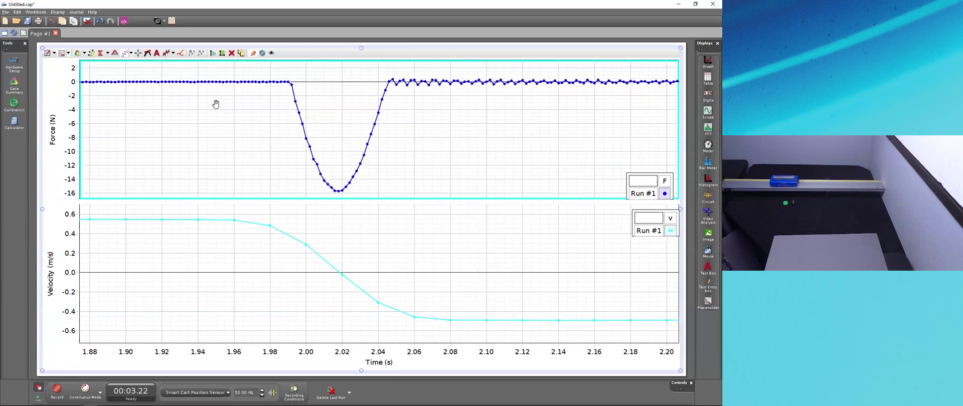
# Reorder the plot areas so that the velocity plot sits above the force plot
pyautogui.click(241, 54)
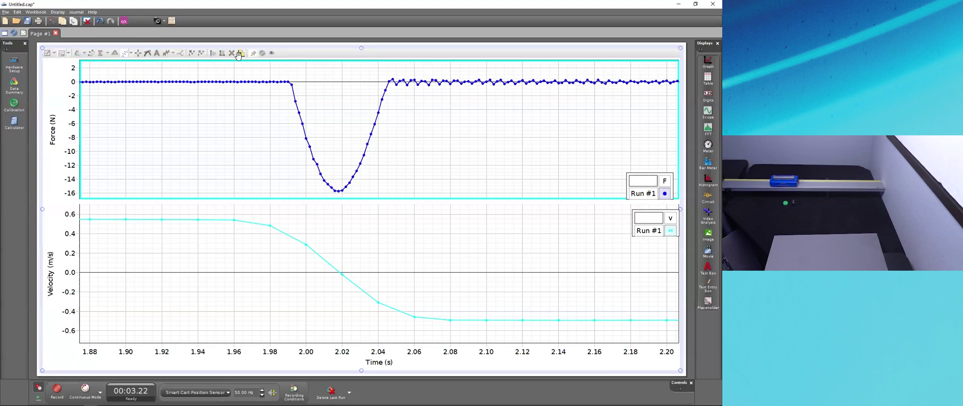
pyautogui.moveTo(231, 180); pyautogui.dragTo(238, 372)
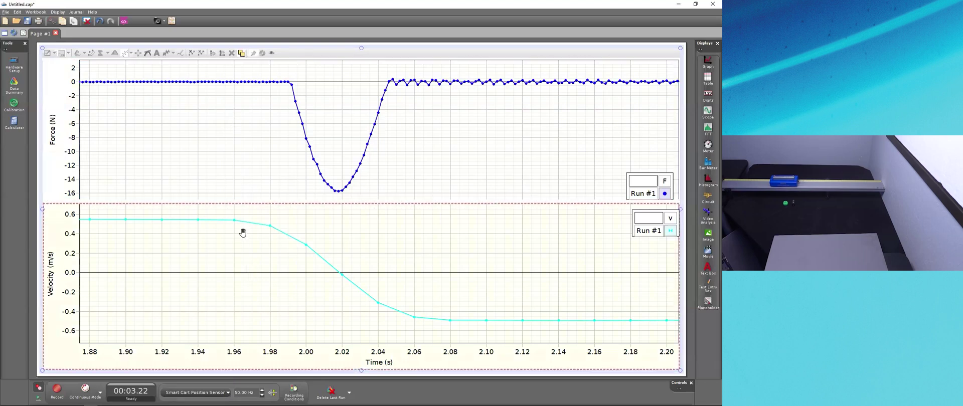
pyautogui.moveTo(256, 96); pyautogui.dragTo(252, 73)
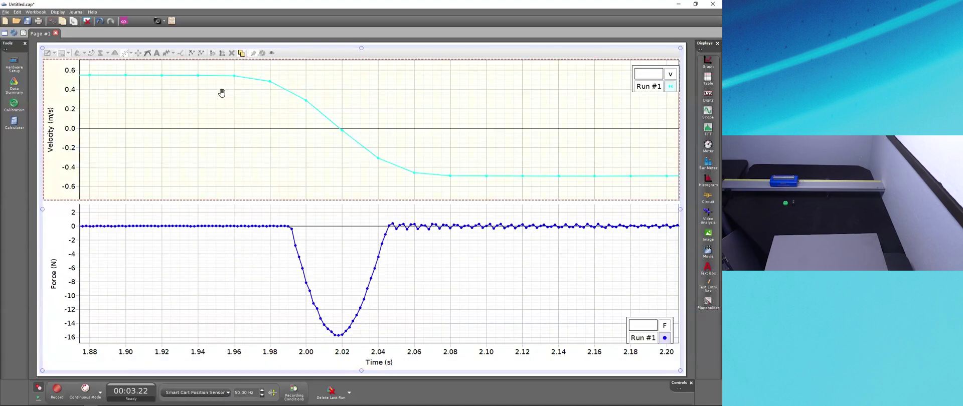
pyautogui.click(242, 54)
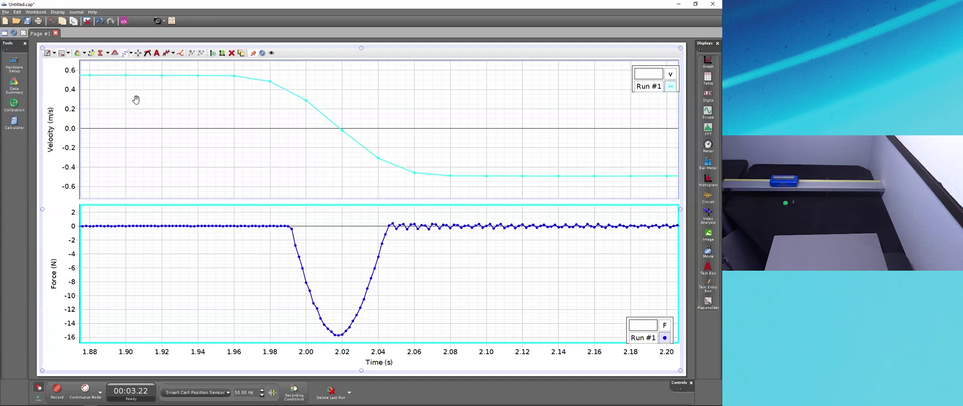
pyautogui.click(140, 56)
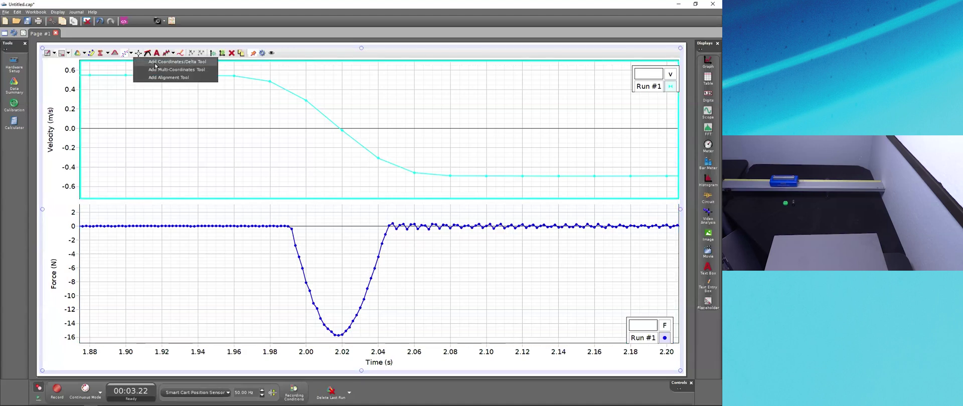
pyautogui.click(156, 62)
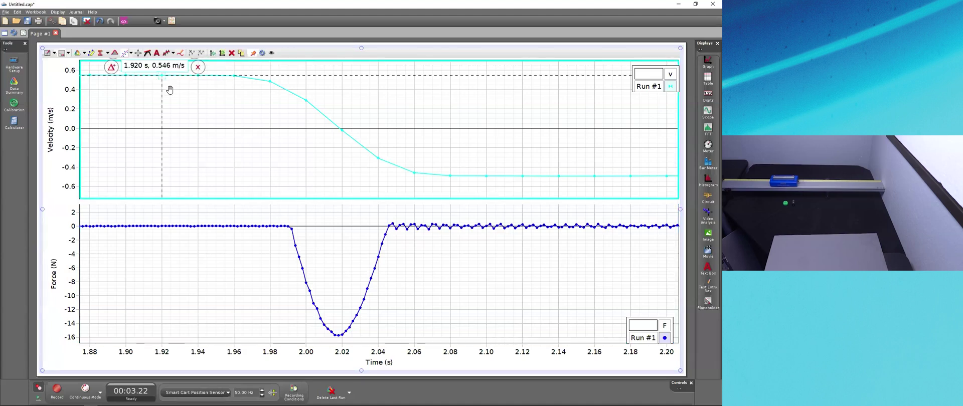
pyautogui.moveTo(148, 67); pyautogui.dragTo(141, 100)
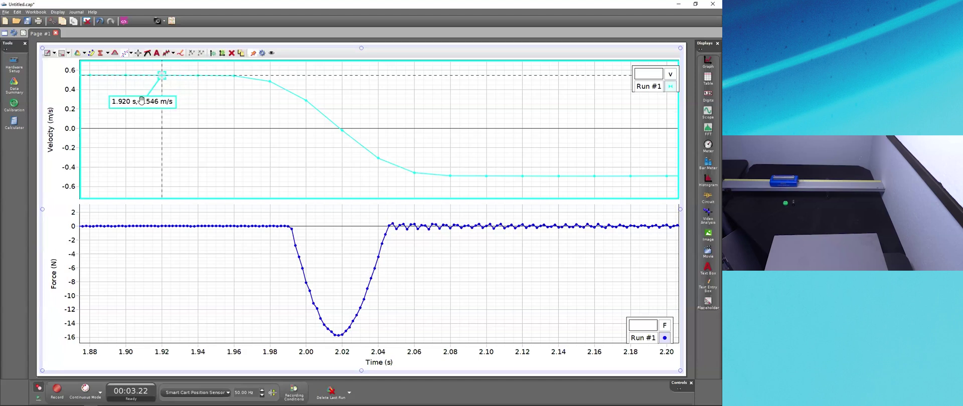
pyautogui.click(190, 110)
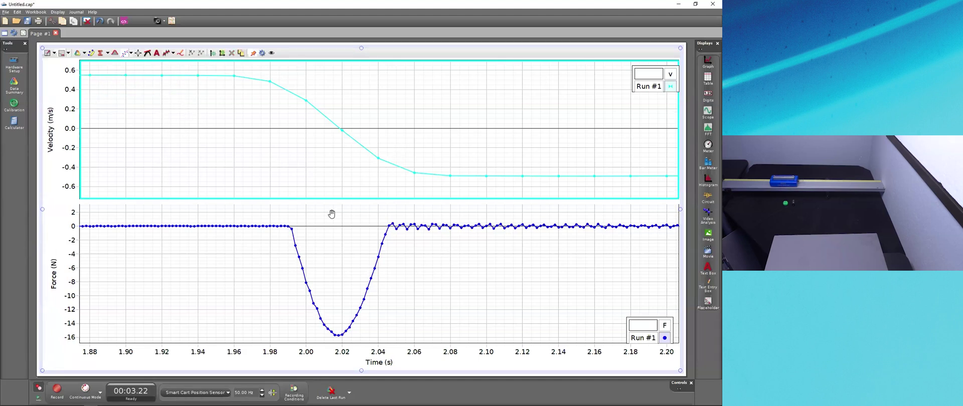
# Move the legends of the velocity and force plots slightly inward and reselect Run #1 in the velocity plot
pyautogui.moveTo(652, 68); pyautogui.dragTo(645, 66)
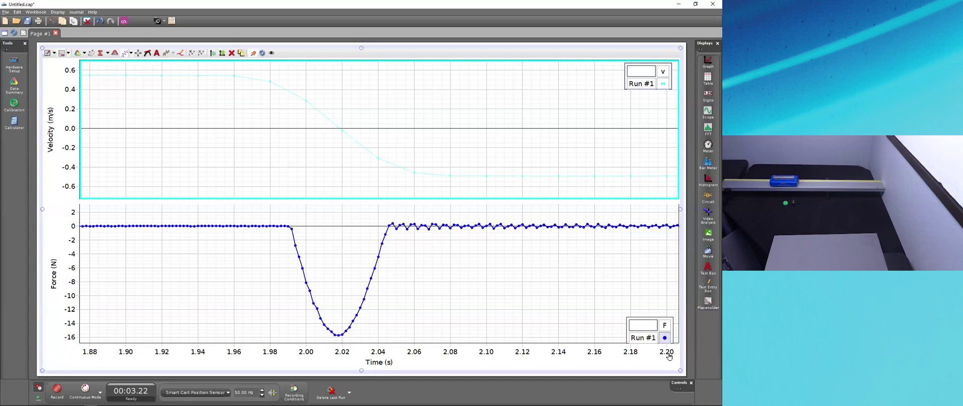
pyautogui.click(638, 299)
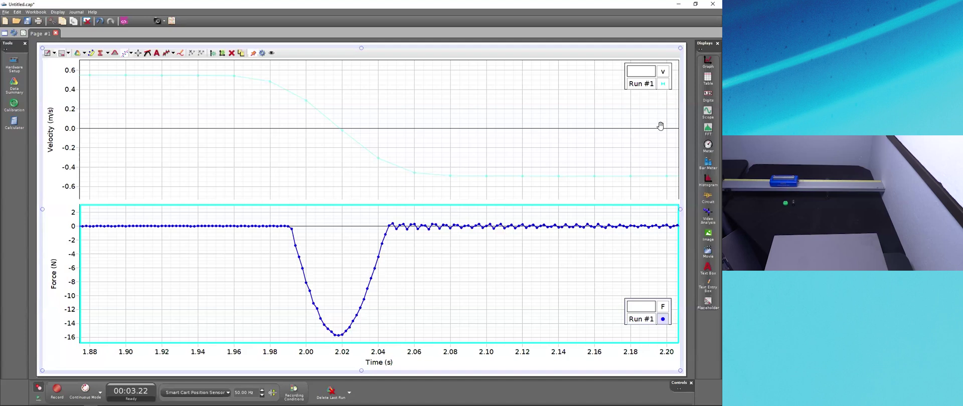
pyautogui.click(659, 90)
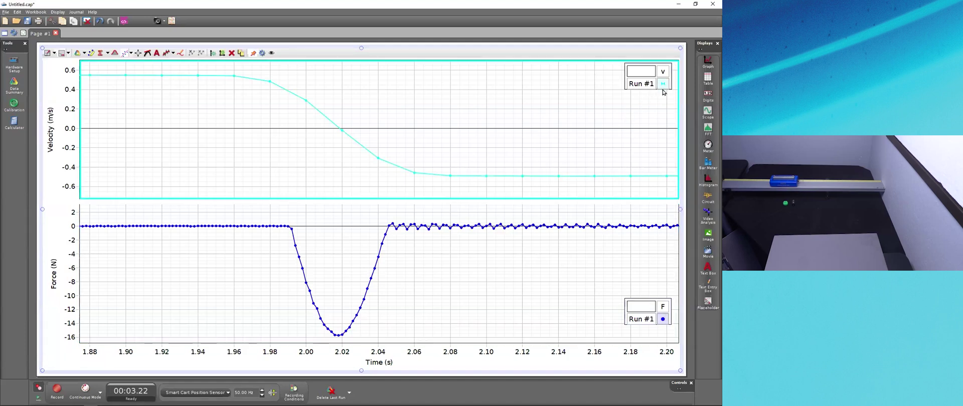
pyautogui.click(653, 314)
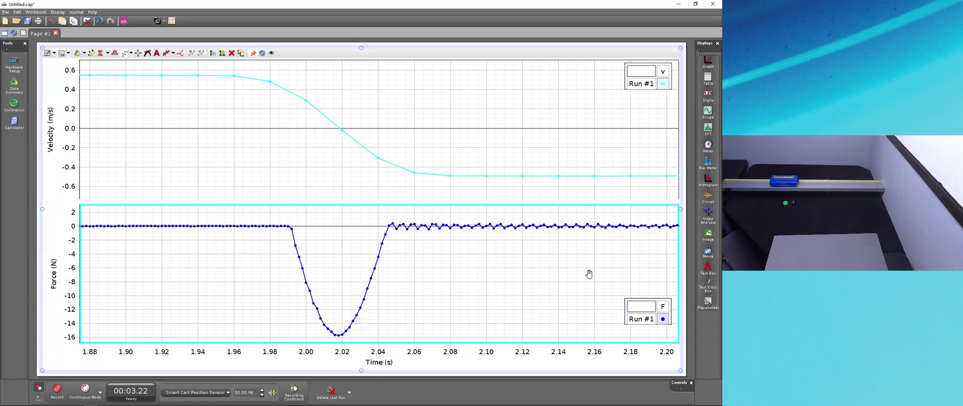
pyautogui.click(215, 110)
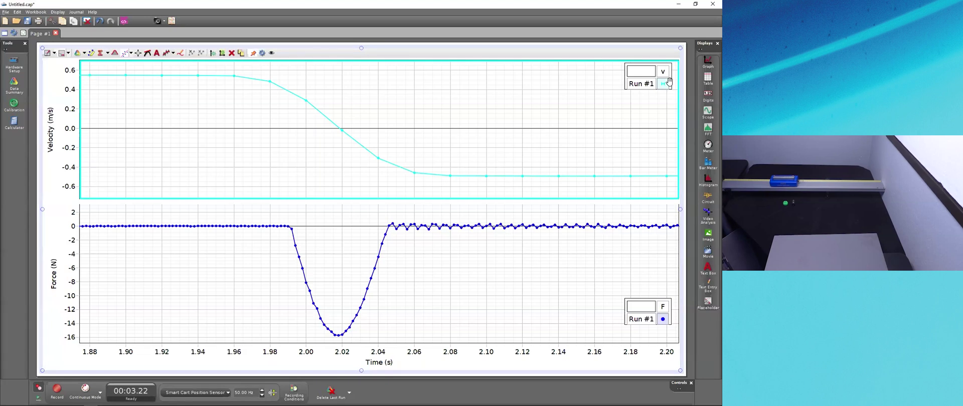
# Add a coordinates tool to the velocity plot, snap it to the pre-collision point at 1.940 s, and place its label below the curve
pyautogui.click(138, 54)
pyautogui.click(149, 62)
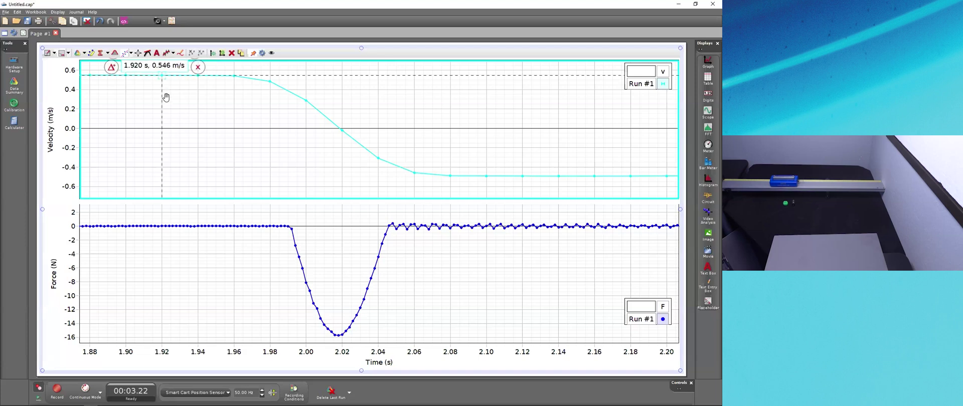
pyautogui.moveTo(167, 67); pyautogui.dragTo(257, 161)
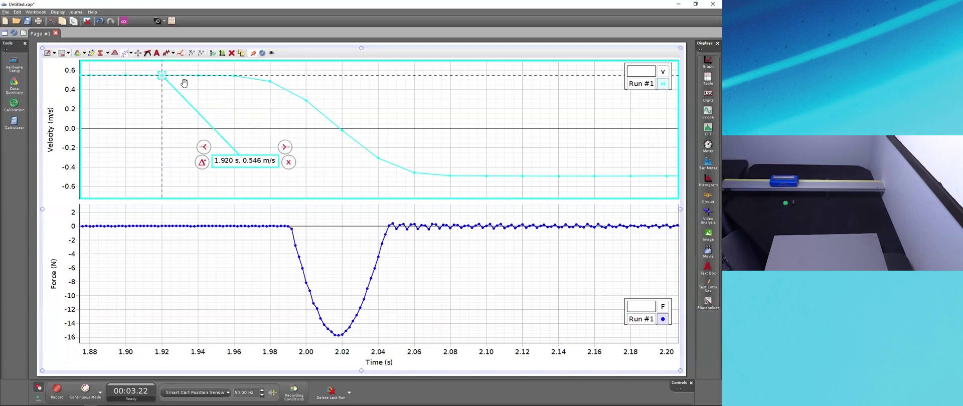
pyautogui.moveTo(163, 77)
pyautogui.mouseDown()
pyautogui.moveTo(166, 107)
pyautogui.moveTo(186, 112)
pyautogui.mouseUp()
pyautogui.moveTo(266, 193)
pyautogui.mouseDown()
pyautogui.moveTo(261, 160)
pyautogui.moveTo(246, 146)
pyautogui.moveTo(254, 163)
pyautogui.moveTo(243, 159)
pyautogui.mouseUp()
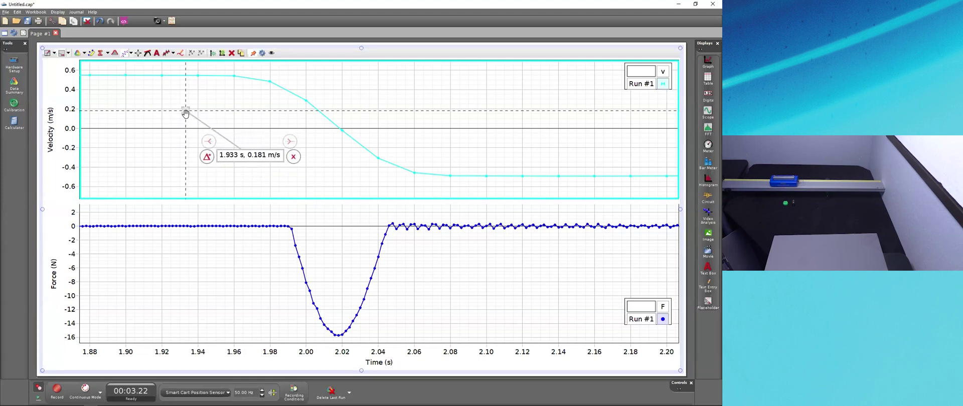
pyautogui.moveTo(184, 110); pyautogui.dragTo(197, 76)
pyautogui.moveTo(253, 124); pyautogui.dragTo(225, 132)
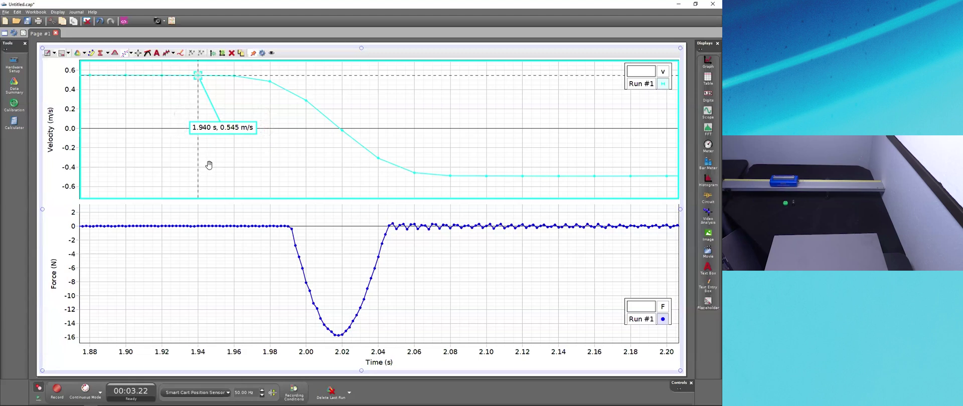
pyautogui.moveTo(204, 125); pyautogui.dragTo(200, 125)
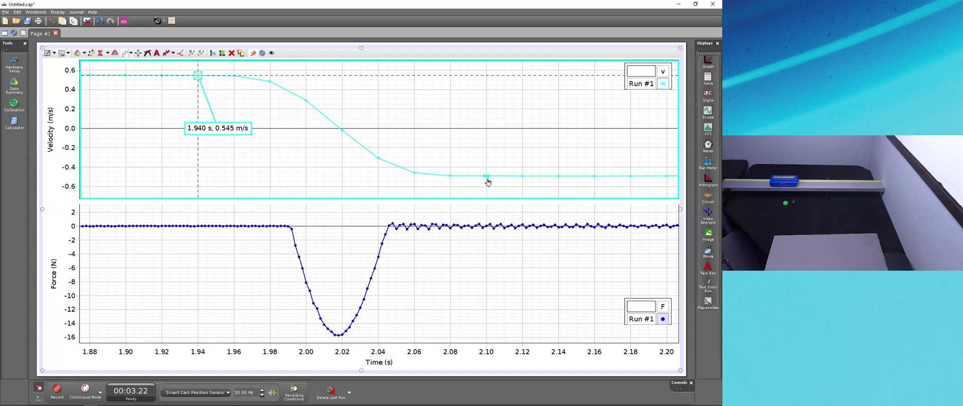
# Try a second coordinates tool on the velocity data point at 2.100 s, and remove it
pyautogui.moveTo(487, 177)
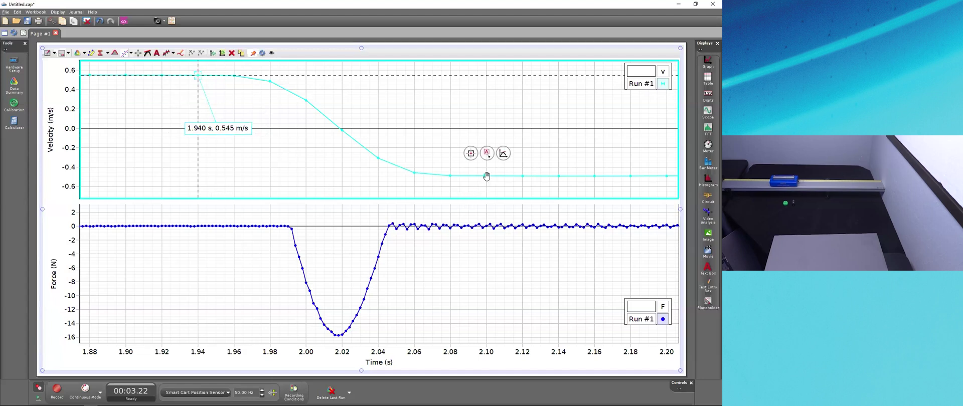
pyautogui.click(471, 154)
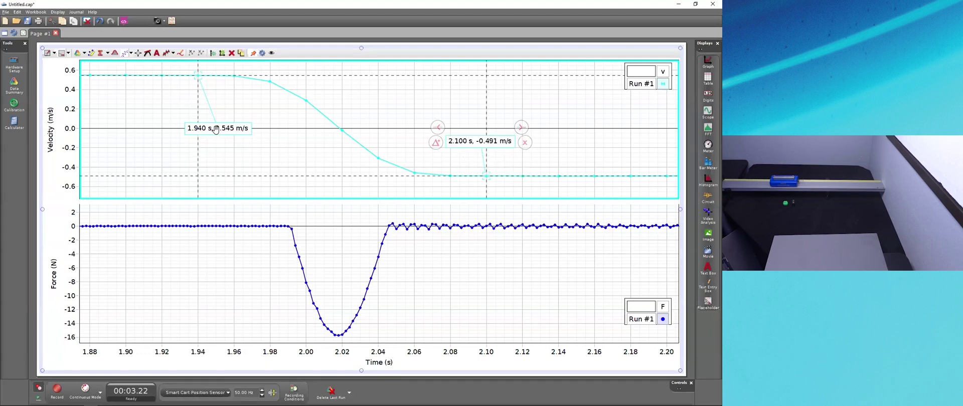
pyautogui.click(493, 144)
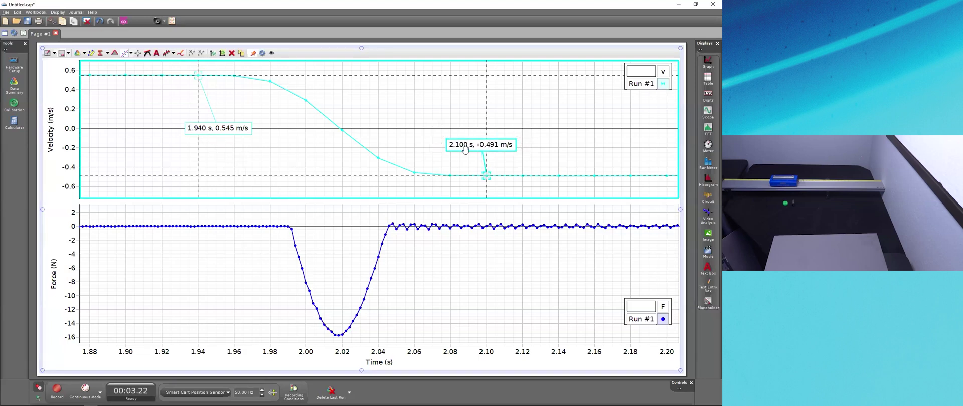
pyautogui.click(524, 148)
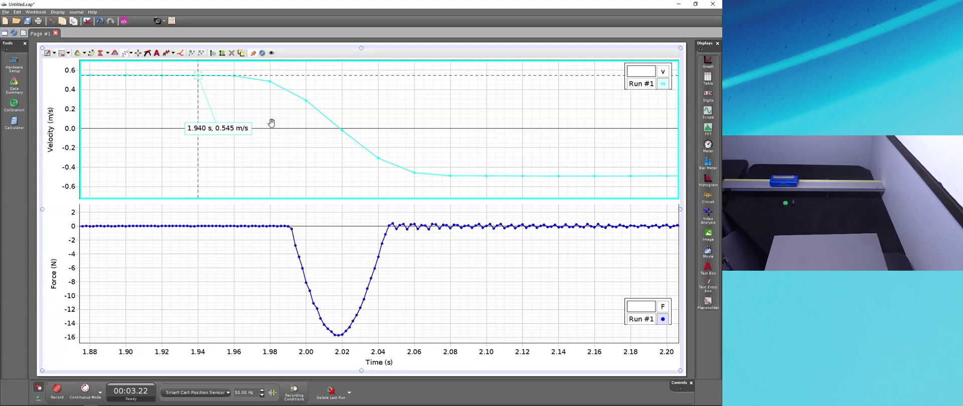
# Turn on the delta tool for the 1.940 s coordinate marker and extend it to the post-collision point at 2.100 s
pyautogui.moveTo(232, 130); pyautogui.dragTo(206, 118)
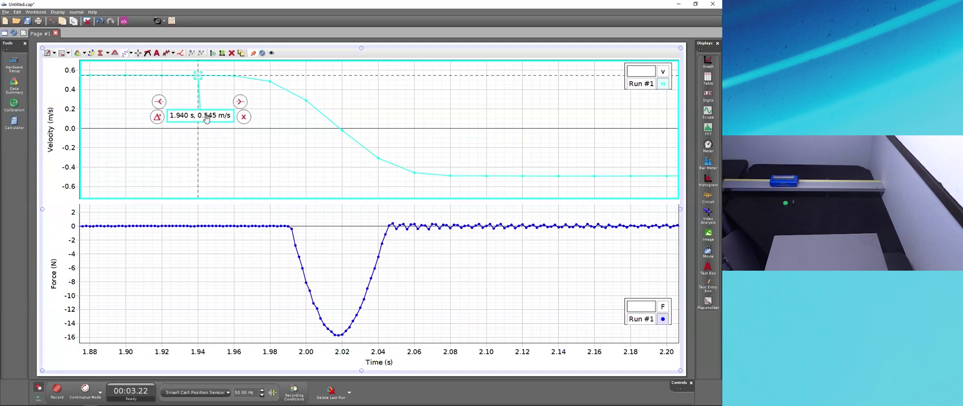
pyautogui.click(158, 121)
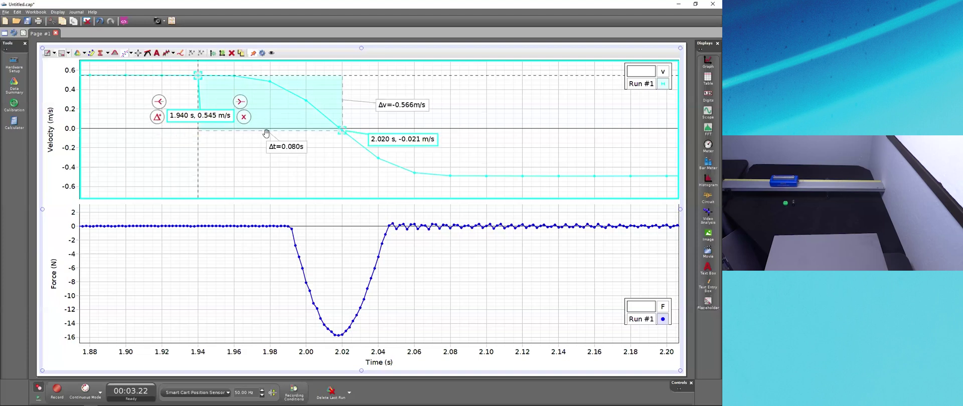
pyautogui.moveTo(342, 131)
pyautogui.mouseDown()
pyautogui.moveTo(396, 165)
pyautogui.moveTo(487, 176)
pyautogui.mouseUp()
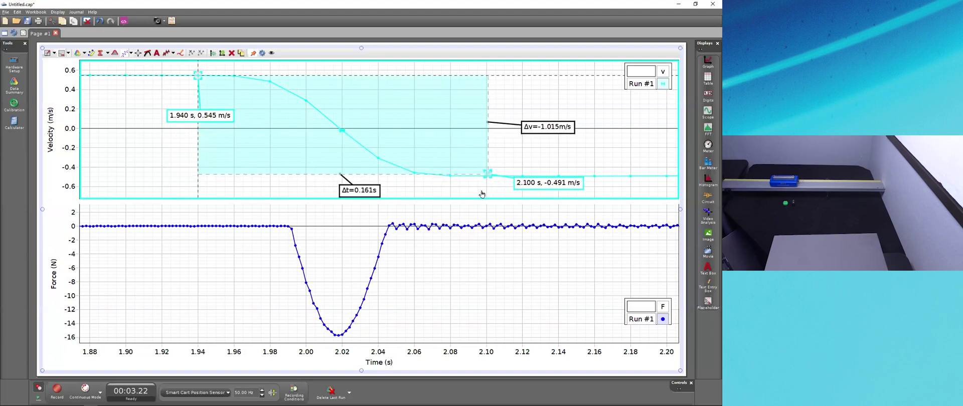
# Rearrange the two coordinate labels and the Δt and Δv labels so they sit clear of the velocity curve
pyautogui.click(196, 113)
pyautogui.click(551, 189)
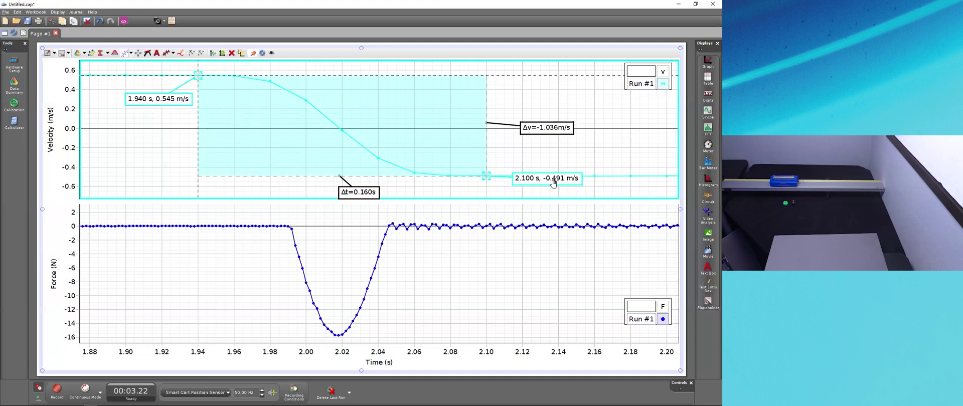
pyautogui.moveTo(360, 200); pyautogui.dragTo(334, 168)
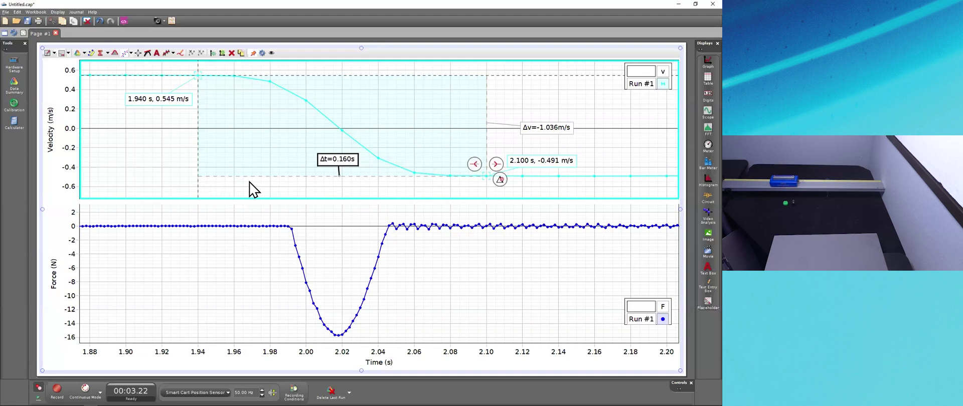
pyautogui.moveTo(533, 135); pyautogui.dragTo(528, 124)
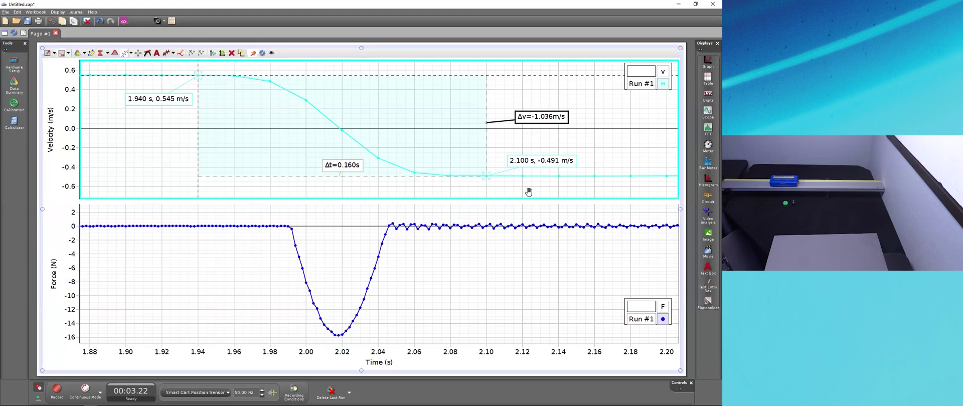
pyautogui.moveTo(534, 117); pyautogui.dragTo(521, 114)
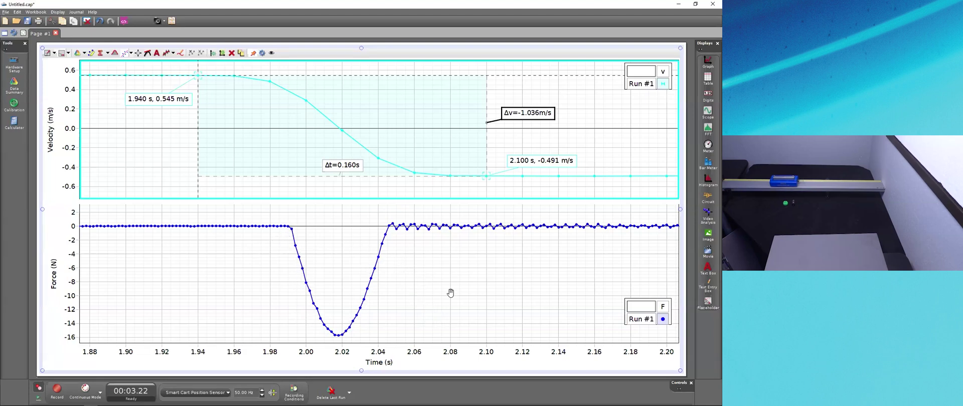
# Activate the force plot and display the area under its curve
pyautogui.click(404, 284)
pyautogui.click(149, 158)
pyautogui.click(167, 296)
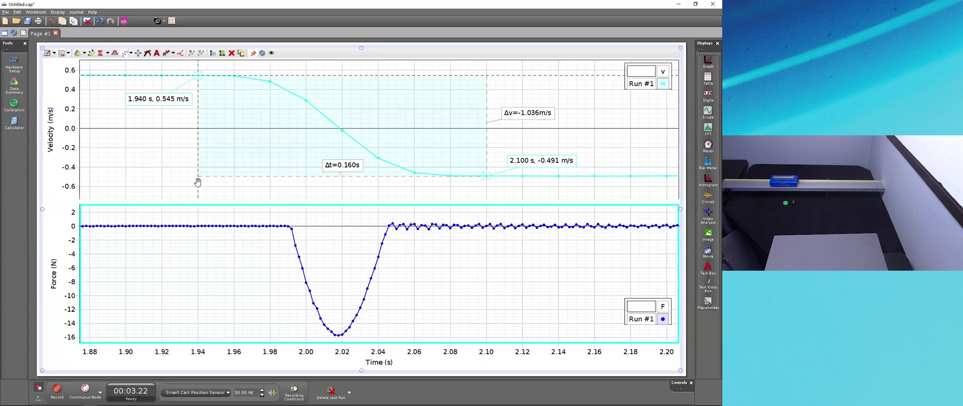
pyautogui.click(114, 54)
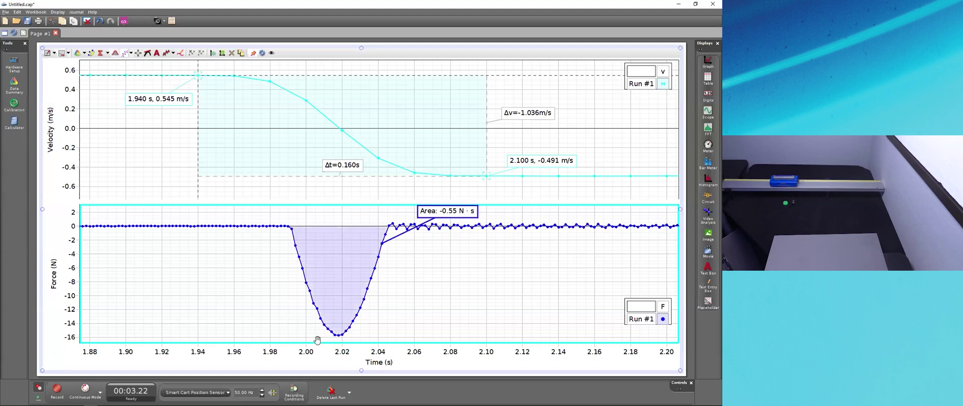
# Examine the shaded area under the force pulse and the small oscillations after the collision at different magnifications
pyautogui.scroll(1, 328, 352)
pyautogui.scroll(3, 329, 353)
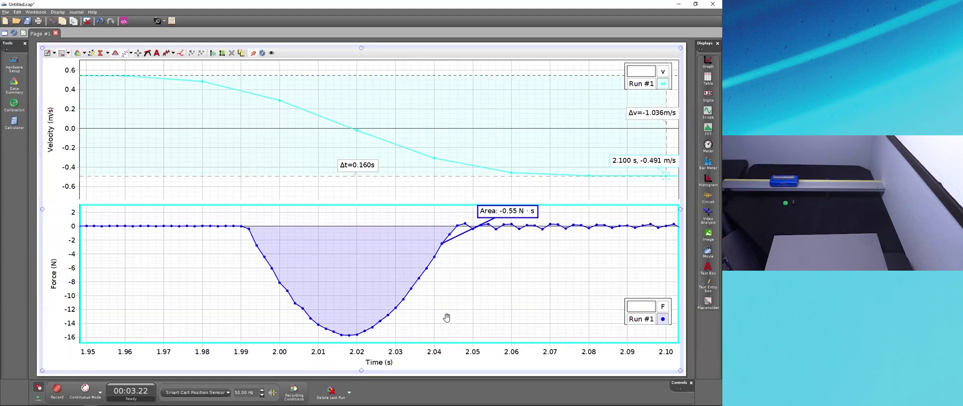
pyautogui.scroll(2, 427, 352)
pyautogui.scroll(-5, 428, 353)
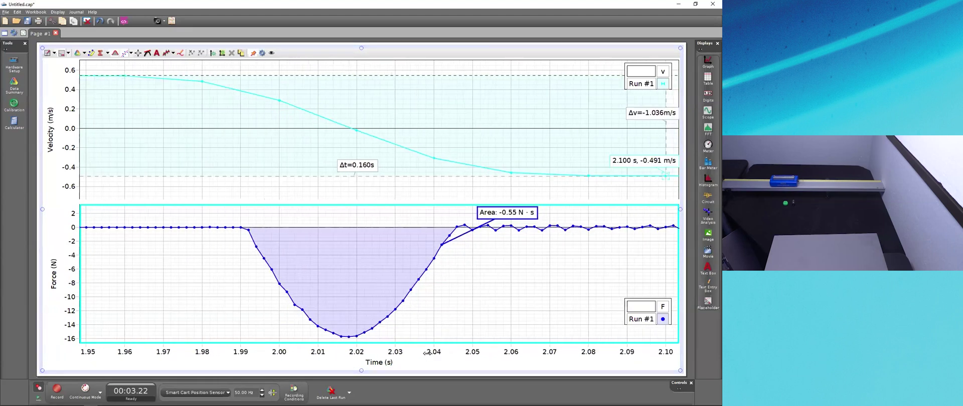
pyautogui.scroll(3, 427, 354)
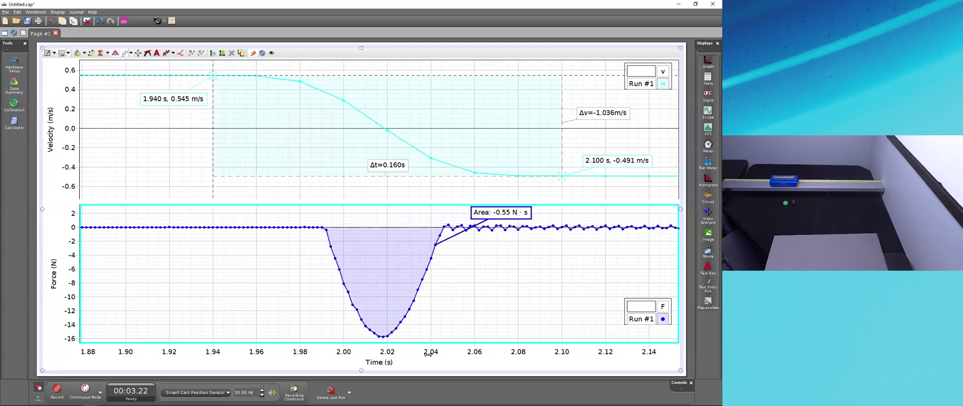
pyautogui.scroll(2, 427, 354)
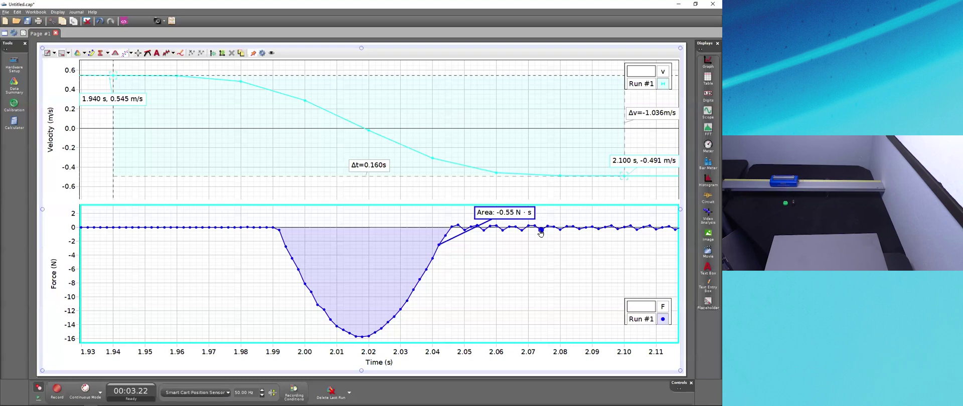
pyautogui.scroll(3, 534, 220)
pyautogui.scroll(1, 532, 218)
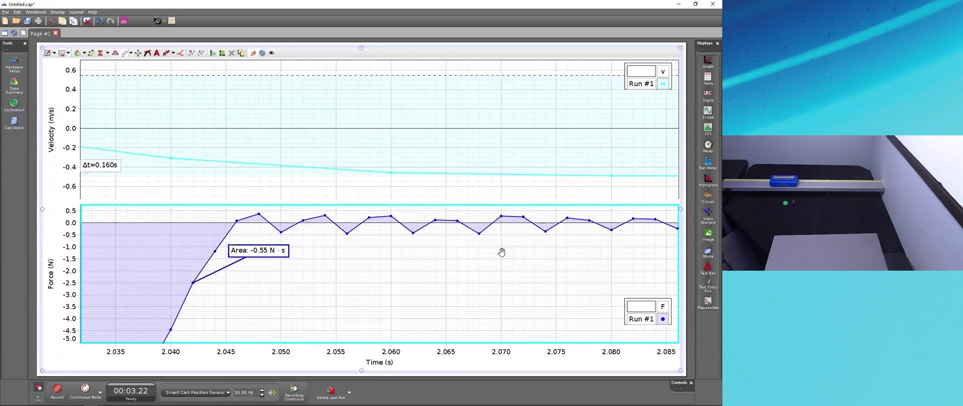
pyautogui.scroll(-3, 496, 272)
pyautogui.scroll(-2, 495, 276)
pyautogui.scroll(-3, 499, 296)
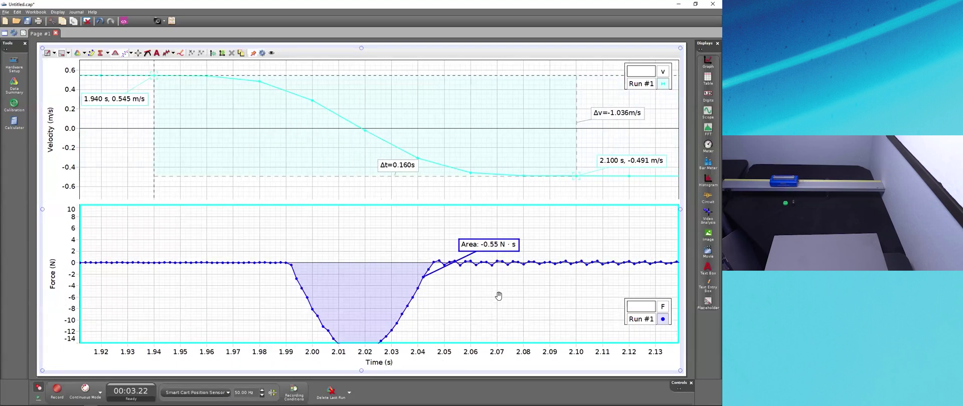
pyautogui.moveTo(482, 327); pyautogui.dragTo(476, 303)
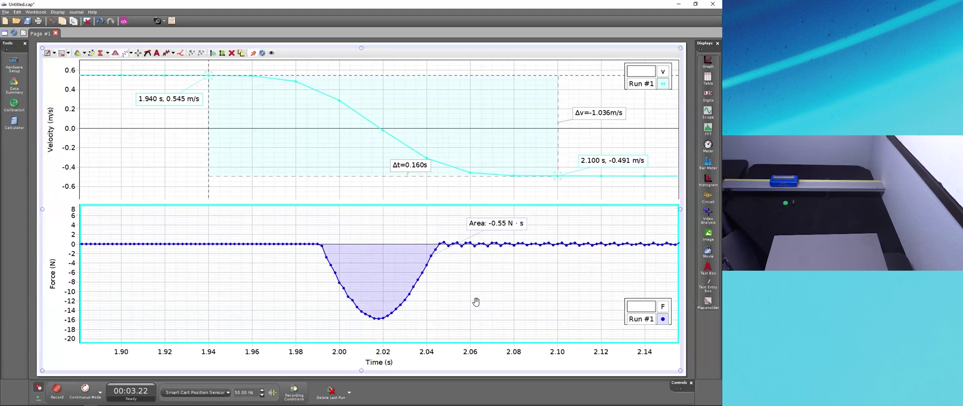
# Highlight the force pulse from about 1.99 s to 2.05 s for the area calculation and place the area label beside it
pyautogui.click(92, 54)
pyautogui.moveTo(203, 224); pyautogui.dragTo(257, 286)
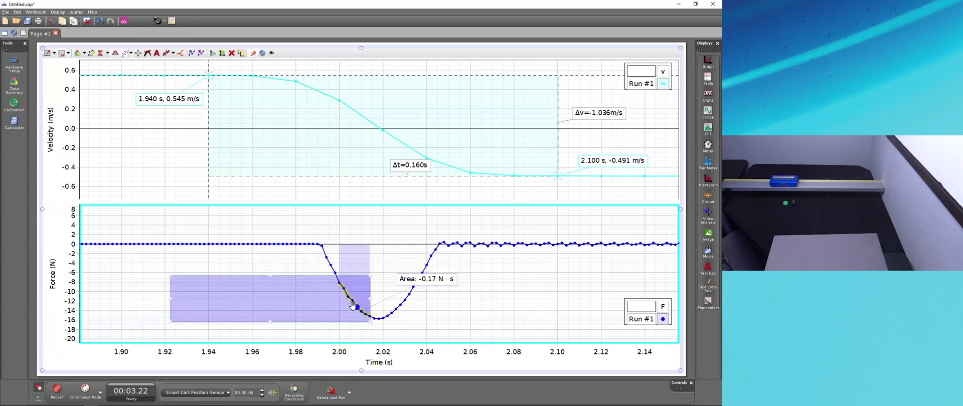
pyautogui.moveTo(402, 284); pyautogui.dragTo(400, 281)
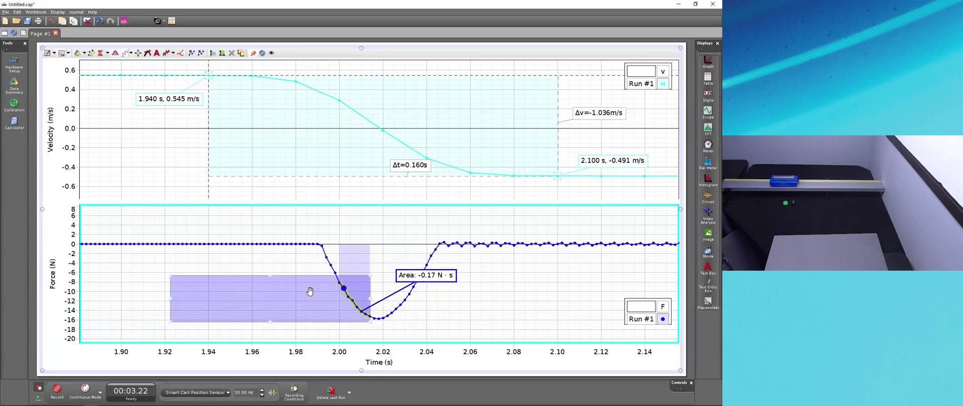
pyautogui.moveTo(302, 293); pyautogui.dragTo(446, 258)
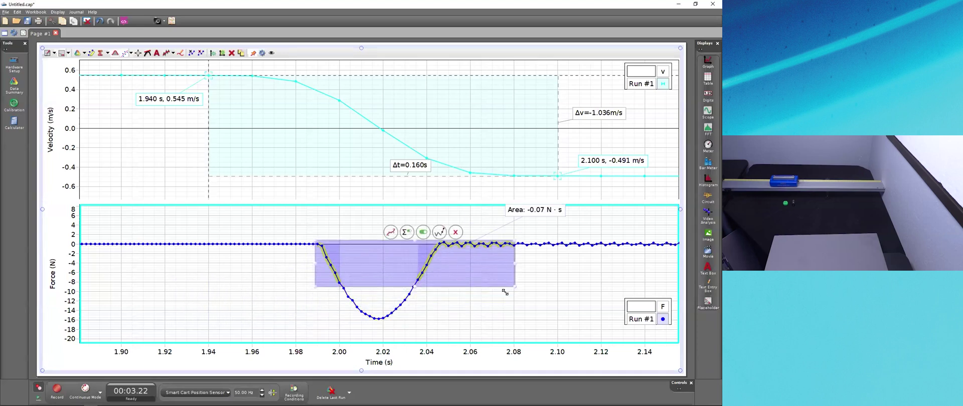
pyautogui.moveTo(514, 287); pyautogui.dragTo(442, 329)
pyautogui.moveTo(426, 283); pyautogui.dragTo(445, 282)
# Set the area label's number format to 3 fixed decimal places and shift the label slightly upward beside the pulse
pyautogui.click(454, 285)
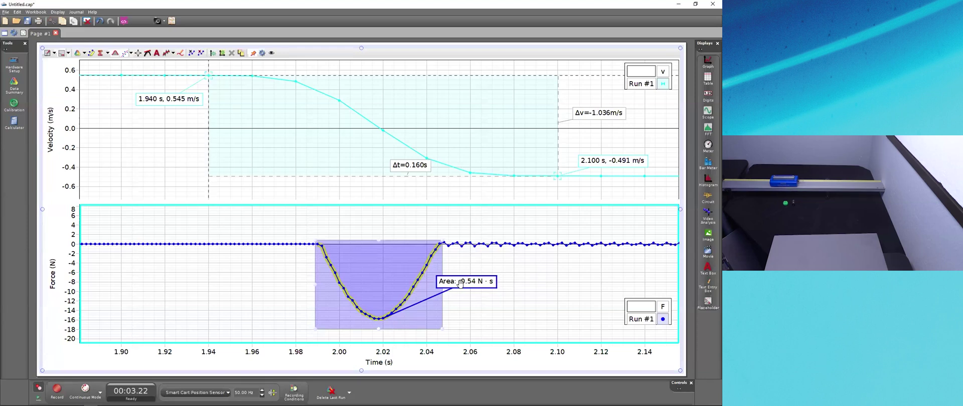
pyautogui.rightClick(467, 284)
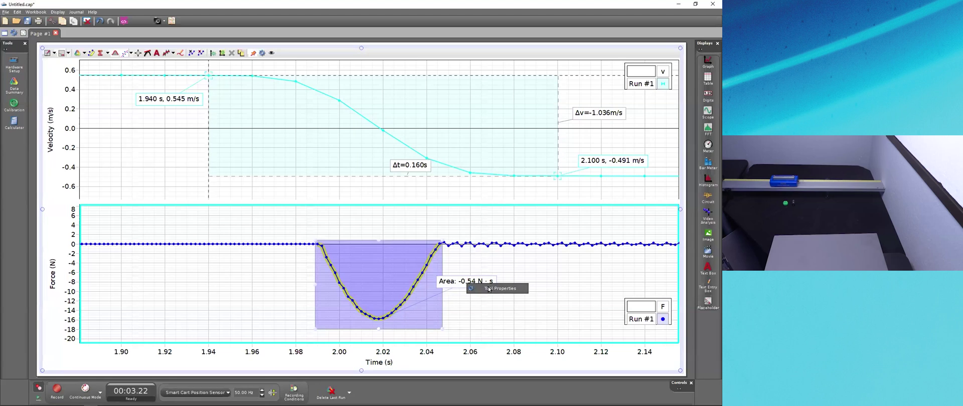
pyautogui.click(489, 289)
pyautogui.click(113, 52)
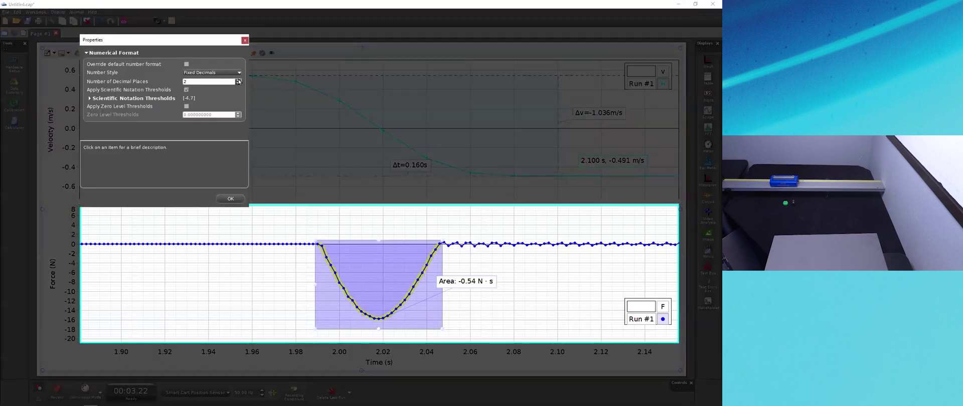
pyautogui.click(238, 80)
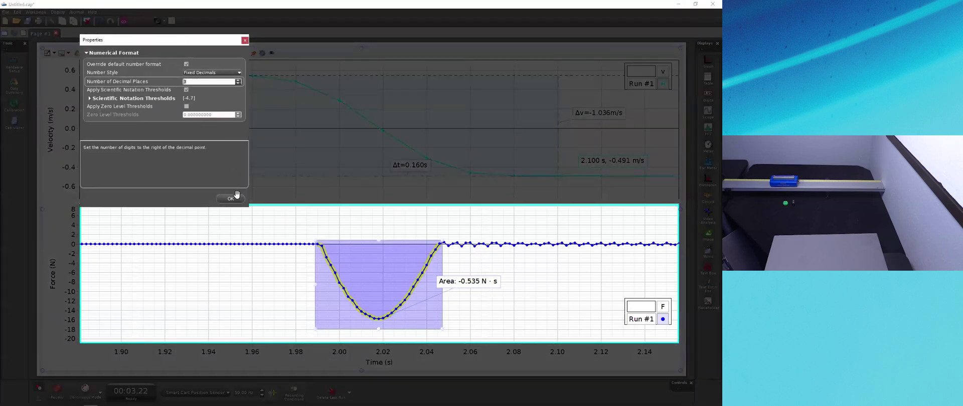
pyautogui.click(237, 197)
pyautogui.moveTo(474, 289); pyautogui.dragTo(470, 278)
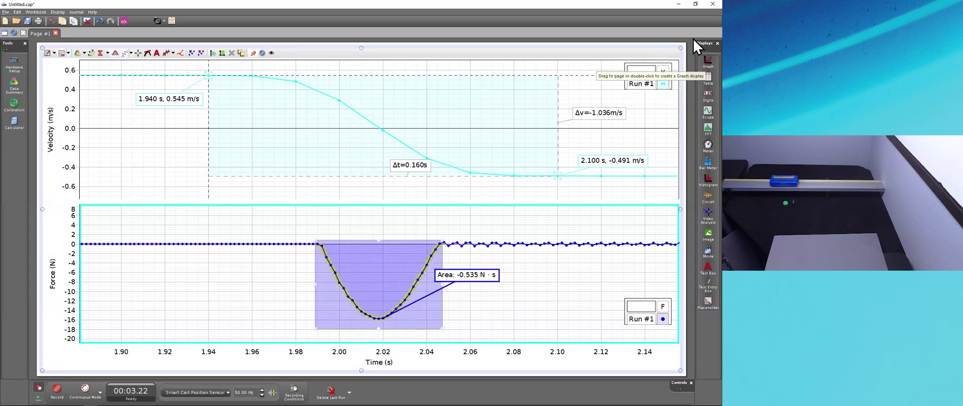
# Add a table beside the graphs and narrow it to about a quarter of the page width
pyautogui.moveTo(705, 79); pyautogui.dragTo(673, 216)
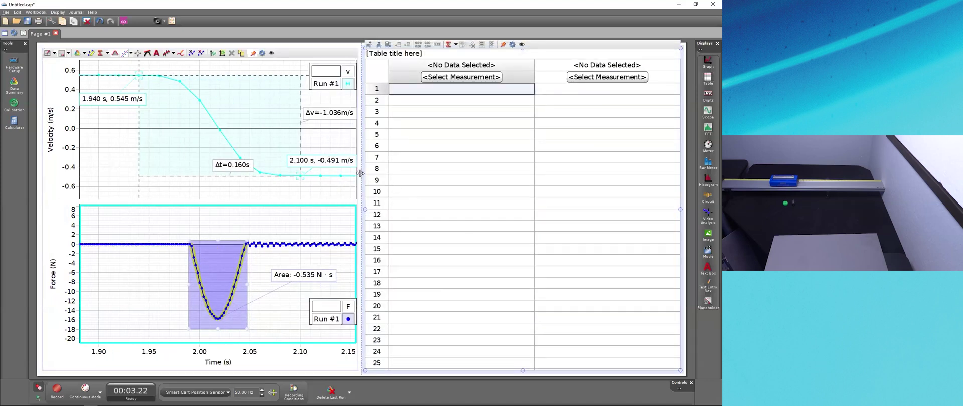
pyautogui.moveTo(360, 173); pyautogui.dragTo(541, 204)
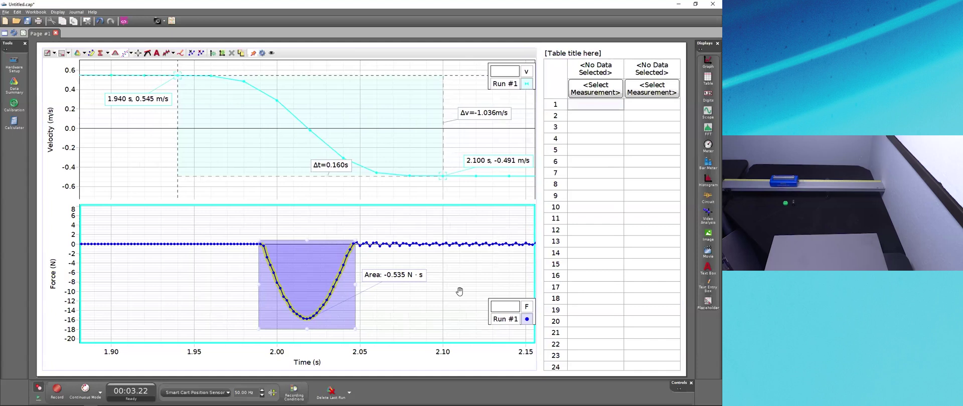
# Open the measurement choices for the table's first column
pyautogui.click(582, 106)
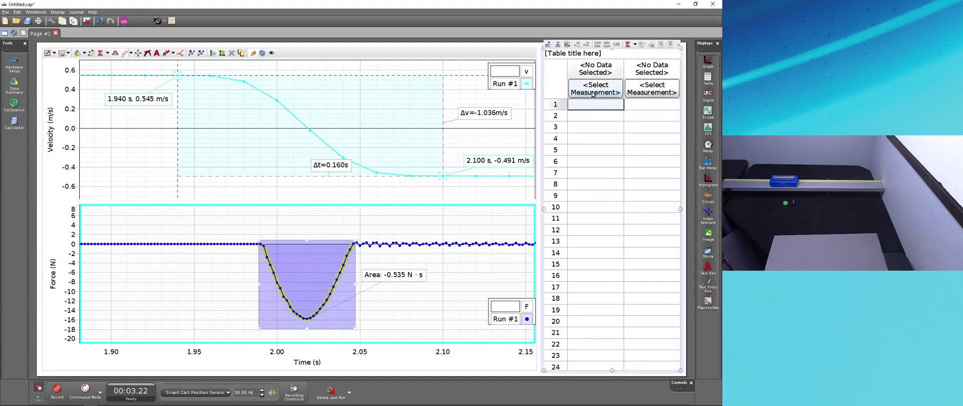
pyautogui.click(587, 90)
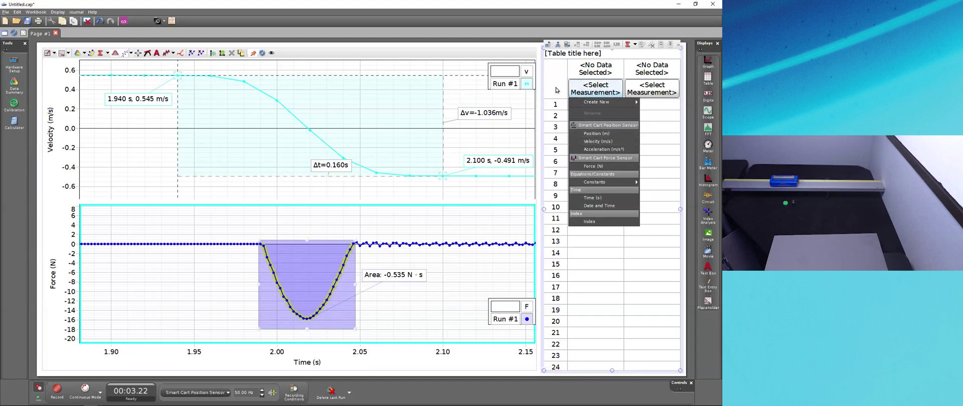
# Enter "hard spring, slow" in the first row of the table's first column
pyautogui.click(580, 102)
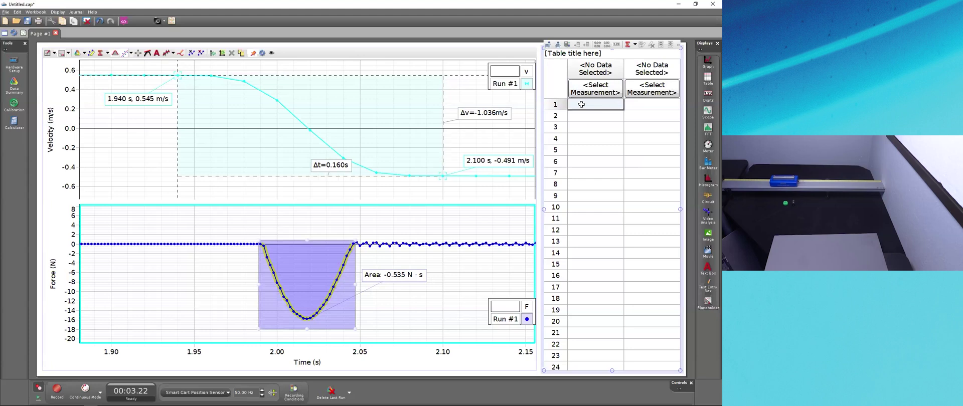
pyautogui.write('har')
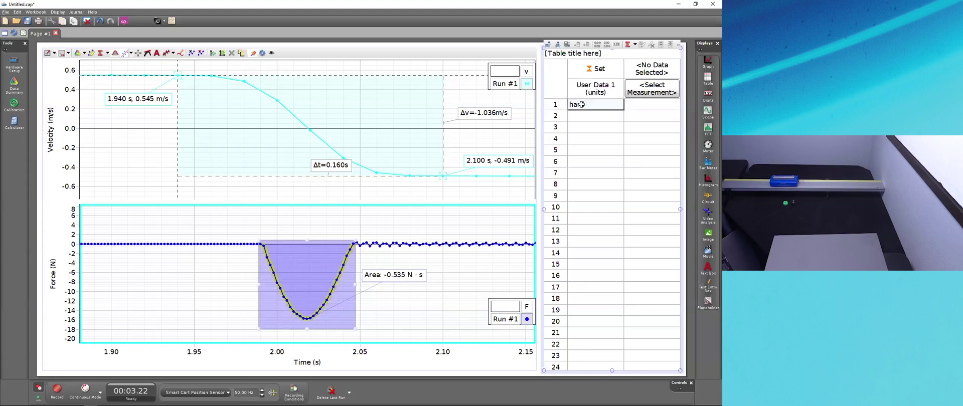
pyautogui.write('ow')
pyautogui.press('Return')
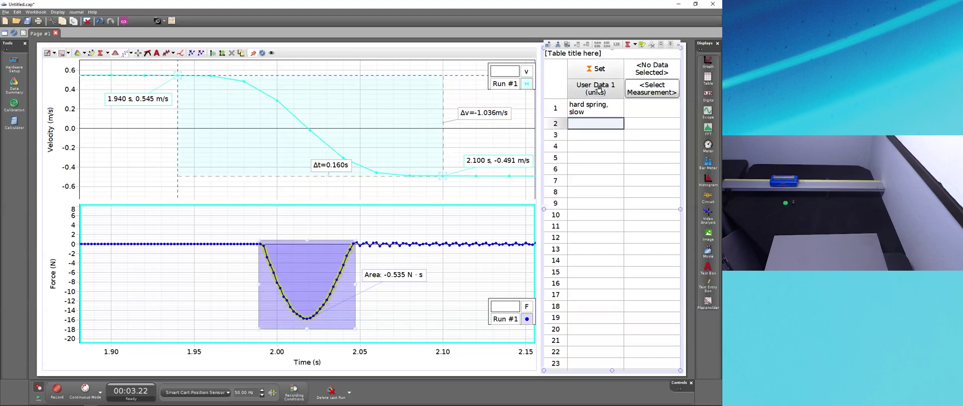
# Rename the table's first column to "trial" and clear its units
pyautogui.click(598, 92)
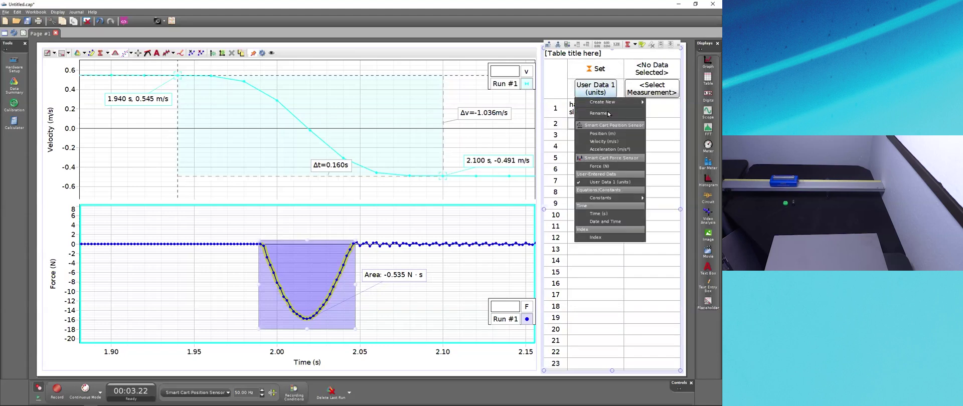
pyautogui.click(599, 113)
pyautogui.write('trtial')
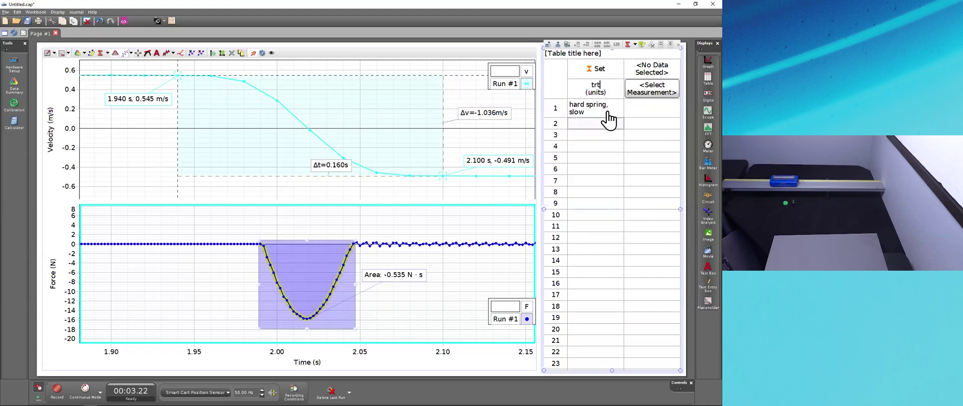
pyautogui.press('Tab')
pyautogui.press('BackSpace')
pyautogui.click(609, 120)
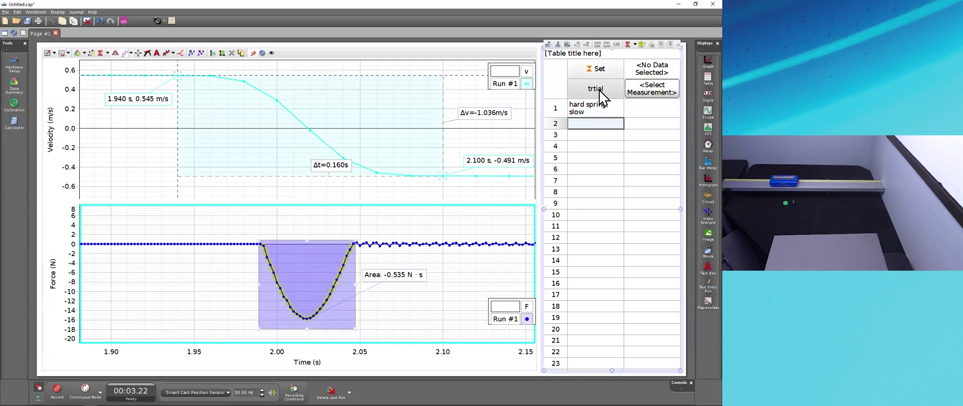
pyautogui.rightClick(602, 96)
pyautogui.click(608, 117)
pyautogui.write('tri')
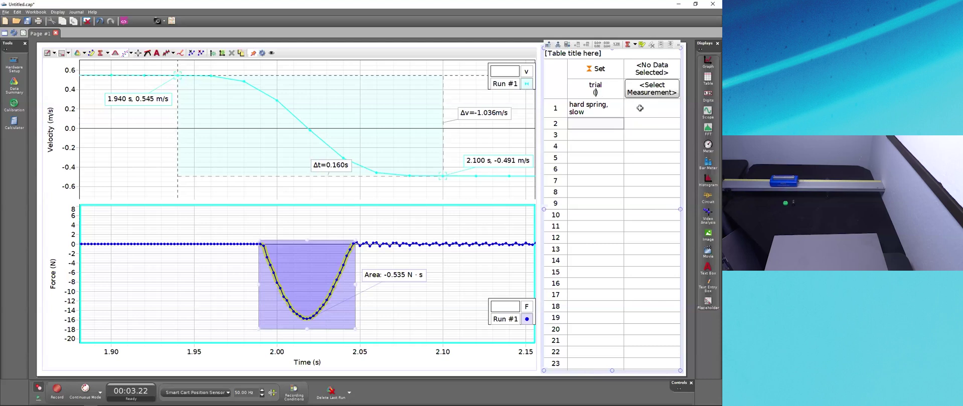
# Enter -1.036 in the first row of the second column and open that column's name for editing
pyautogui.click(643, 117)
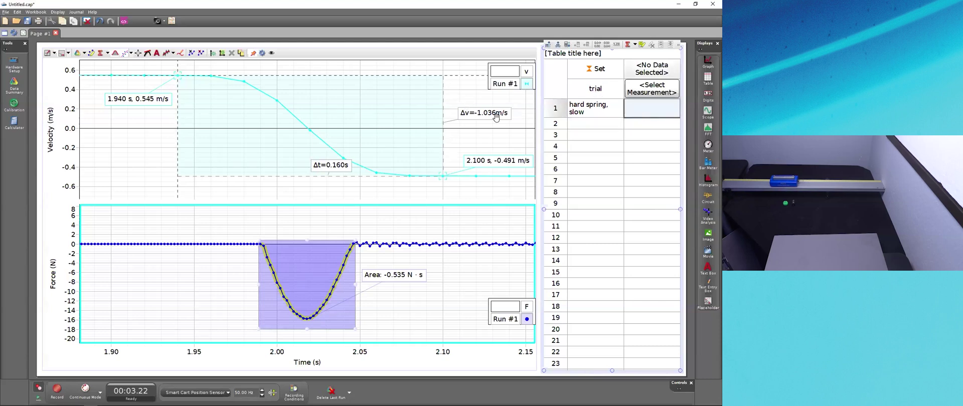
pyautogui.write('-1.036')
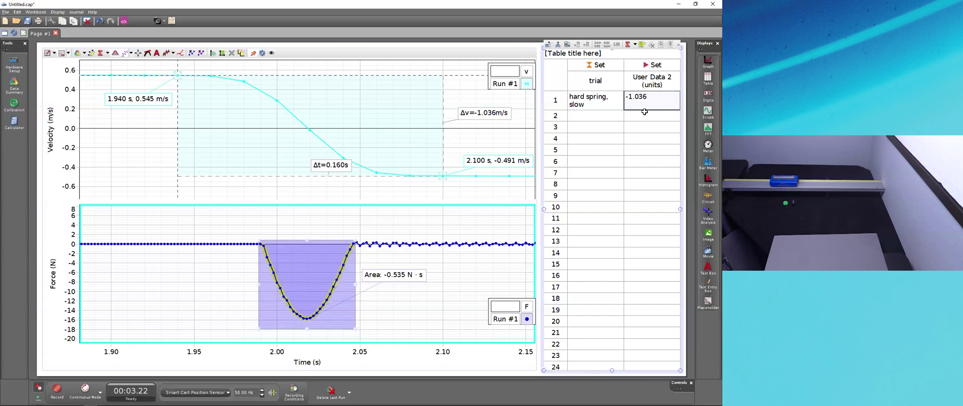
pyautogui.click(652, 81)
pyautogui.click(655, 106)
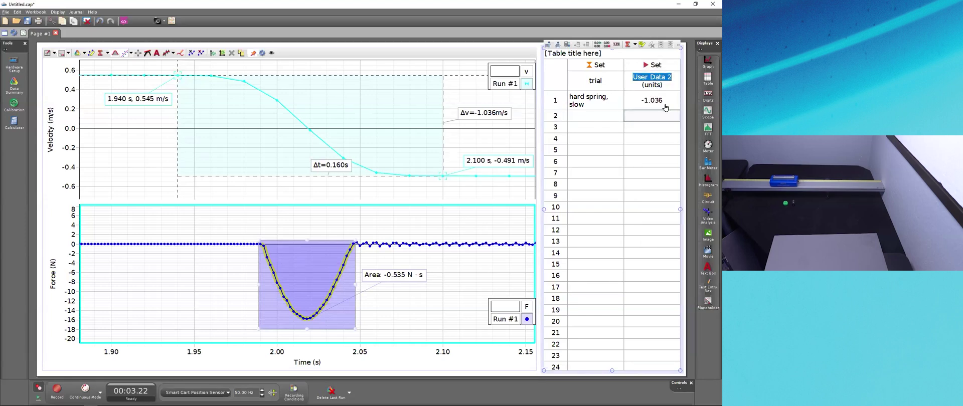
pyautogui.write('change in v')
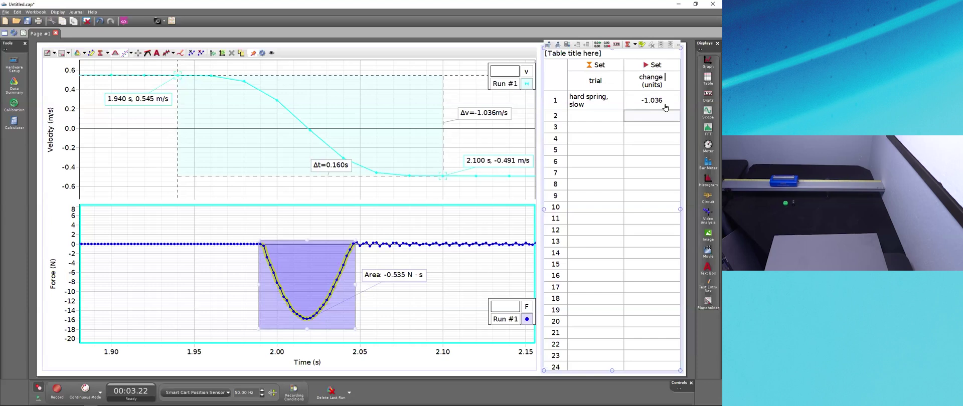
pyautogui.press('BackSpace')
pyautogui.press('BackSpace')
pyautogui.press('BackSpace')
pyautogui.press('BackSpace')
pyautogui.press('BackSpace')
pyautogui.press('BackSpace')
pyautogui.press('BackSpace')
pyautogui.press('BackSpace')
pyautogui.press('BackSpace')
pyautogui.press('BackSpace')
# Name the second column Δv using the special delta character and set its units to m/s
pyautogui.rightClick(655, 77)
pyautogui.moveTo(664, 179)
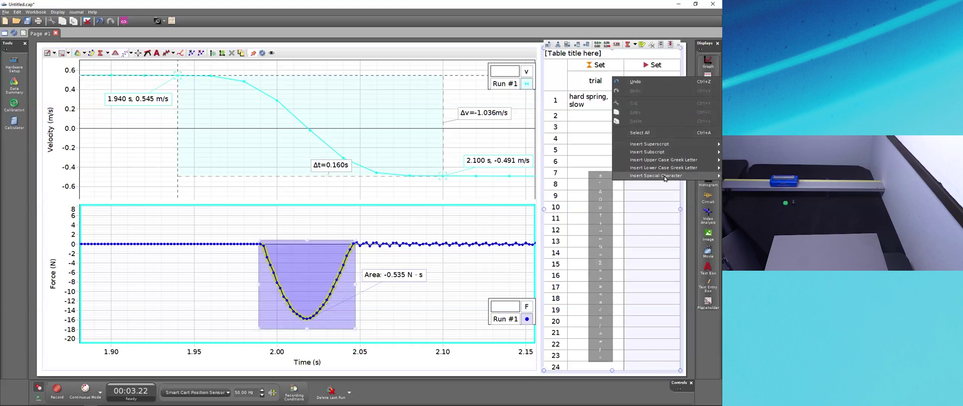
pyautogui.click(603, 189)
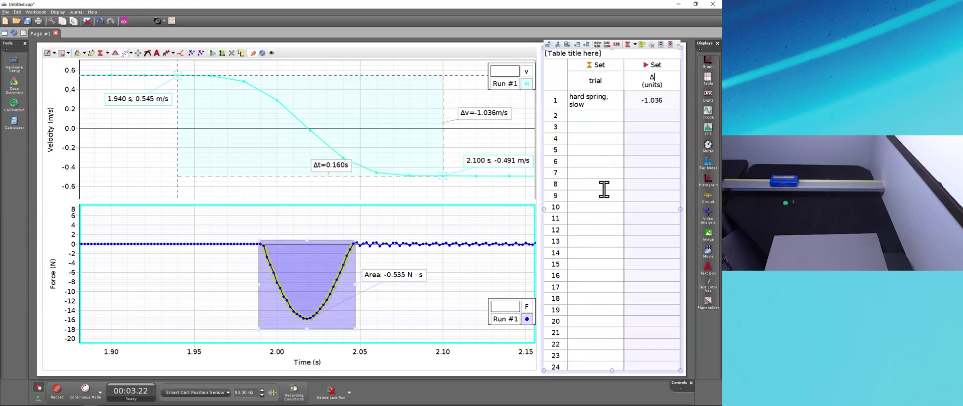
pyautogui.press('Tab')
pyautogui.write('m/s')
pyautogui.press('Return')
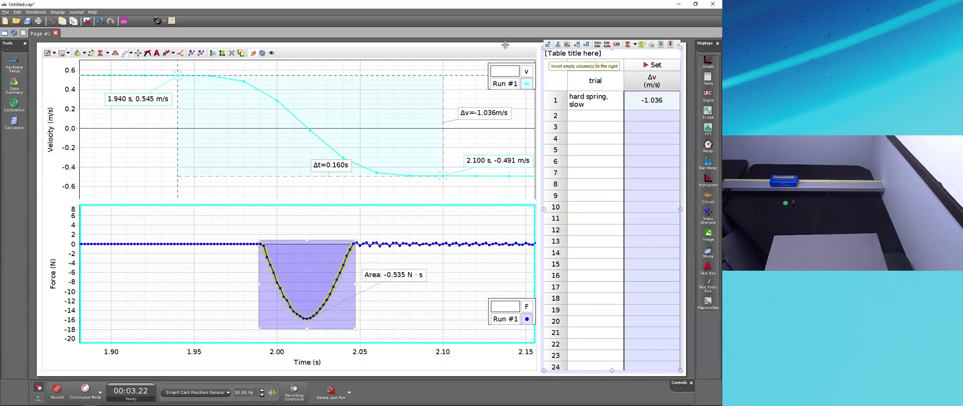
# Insert an empty column to the right of Δv and enter -0.535 in its first row
pyautogui.click(548, 46)
pyautogui.click(660, 138)
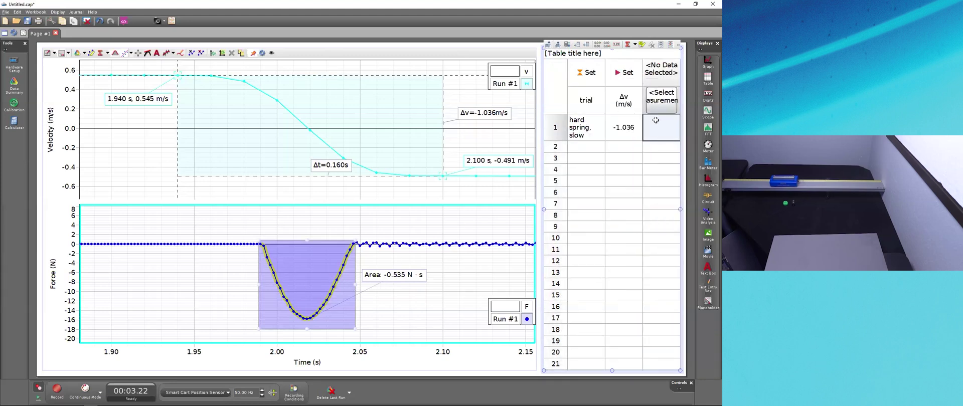
pyautogui.write('-0.535')
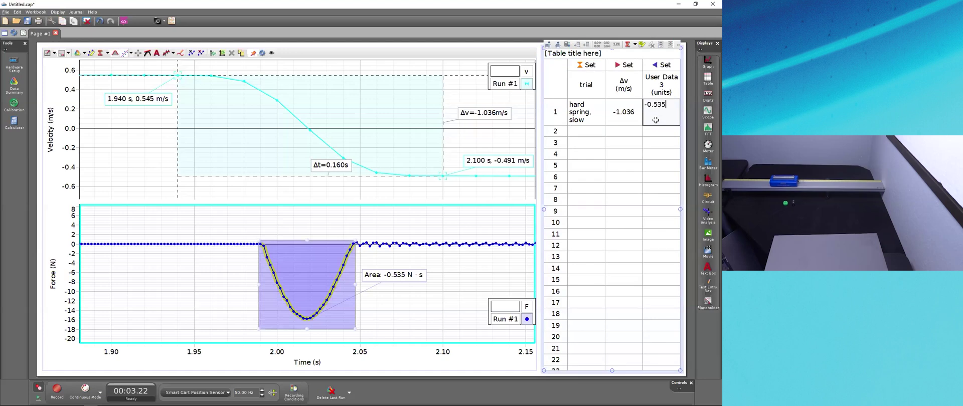
pyautogui.press('Return')
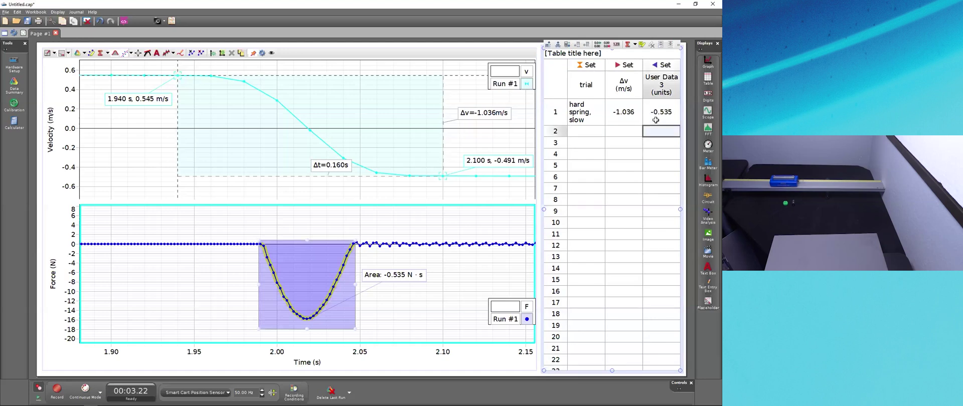
# Rename the third column to J and set its units to N s
pyautogui.click(663, 96)
pyautogui.click(668, 115)
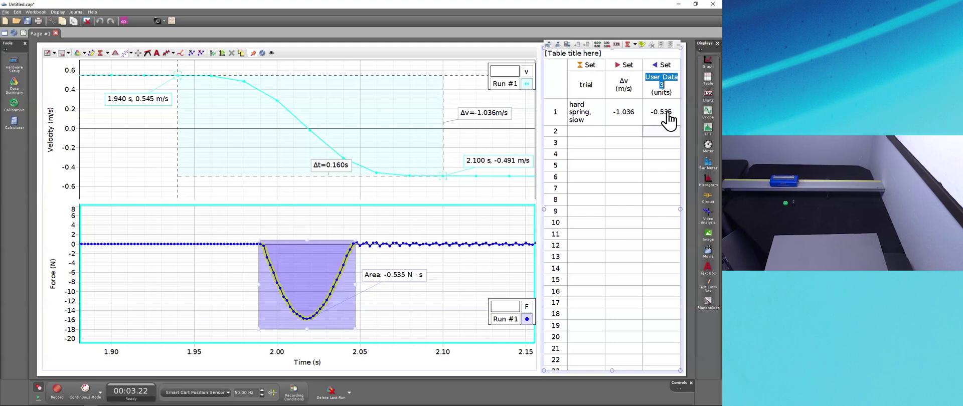
pyautogui.write('J')
pyautogui.press('Tab')
pyautogui.write('N')
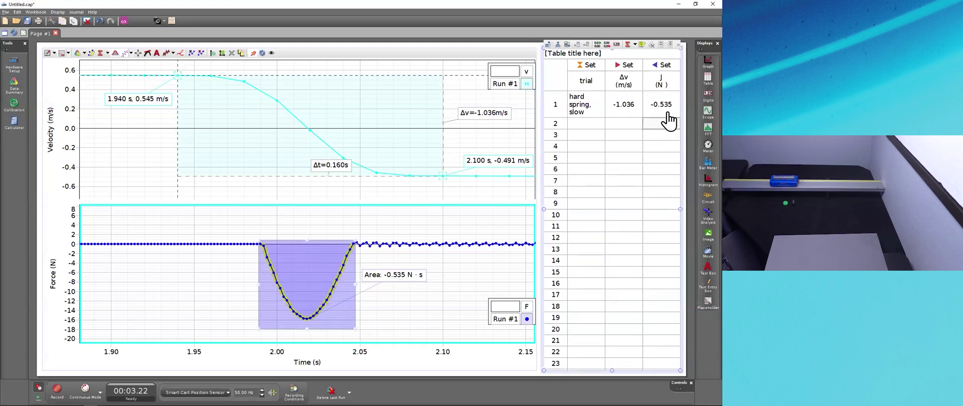
pyautogui.click(668, 120)
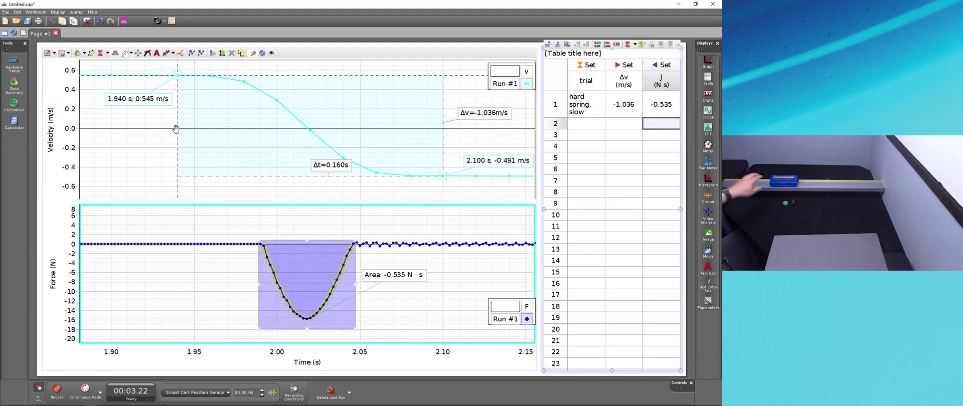
# Record a second run of the cart colliding with the force sensor's spring, and stop once it has rebounded
pyautogui.click(58, 388)
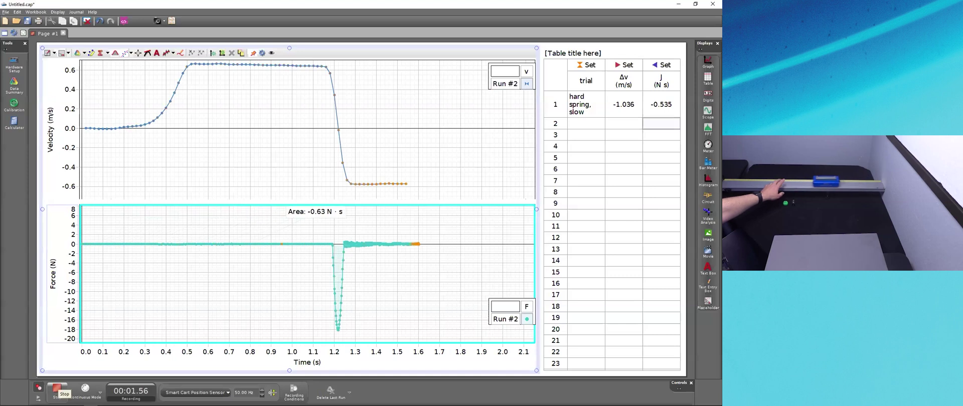
pyautogui.click(58, 388)
pyautogui.moveTo(647, 131)
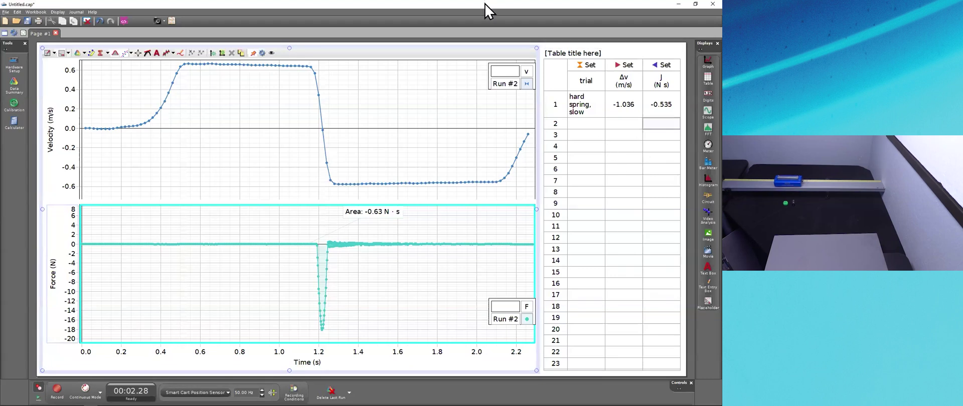
# Open the experiment "impulse momentum data -six runs.cap" from the Desktop, discarding the current experiment's changes
pyautogui.click(6, 12)
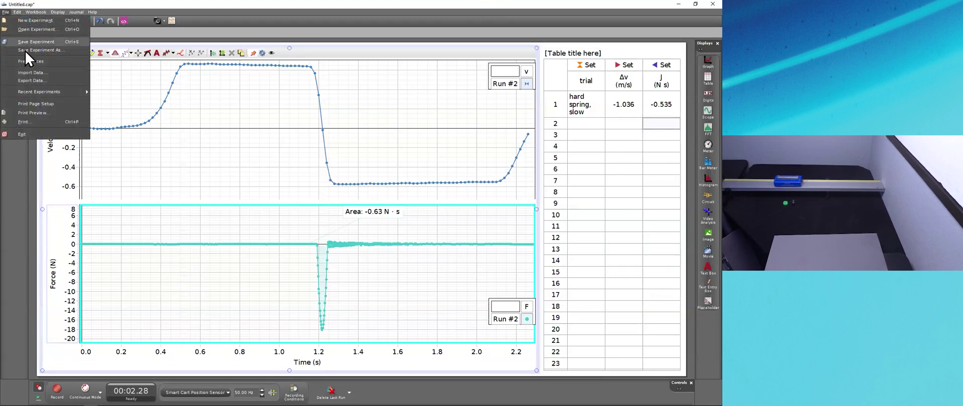
pyautogui.click(32, 29)
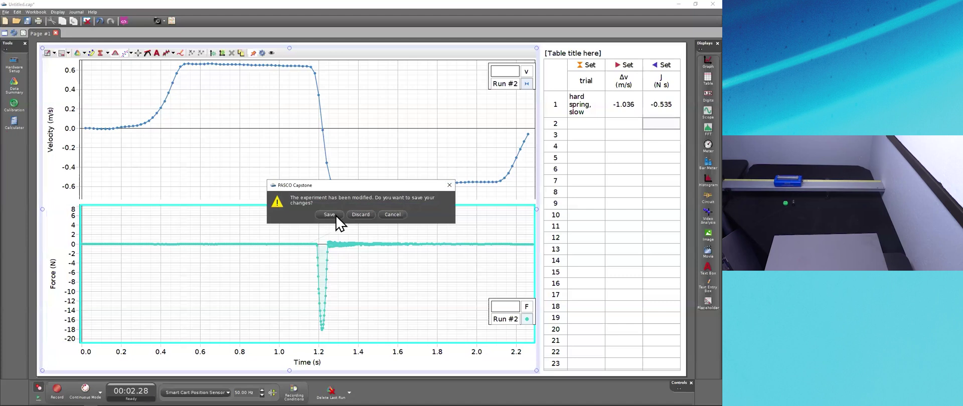
pyautogui.click(357, 213)
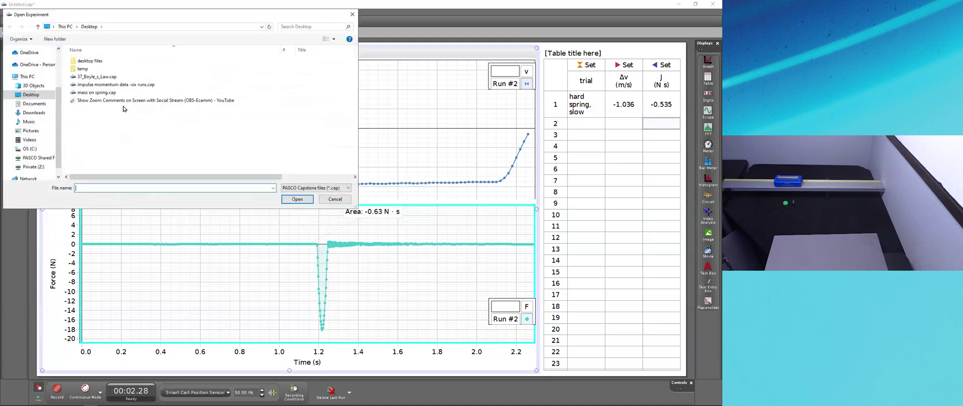
pyautogui.click(110, 84)
pyautogui.click(297, 199)
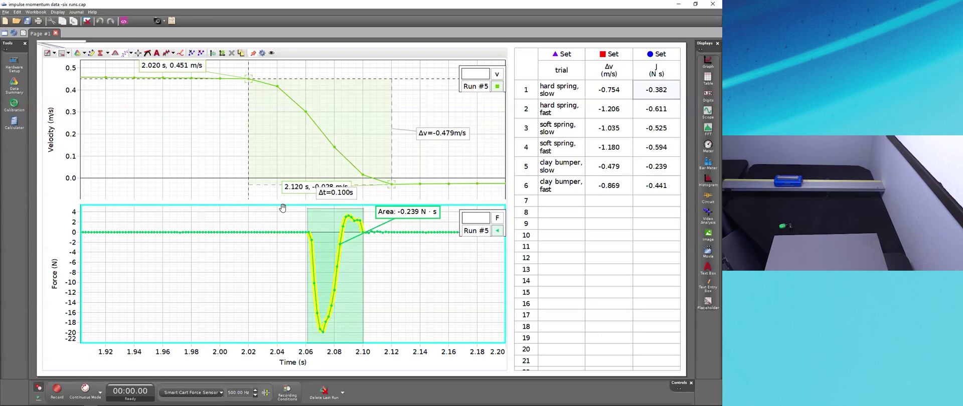
# Add a second page to the workbook and return to Page #1
pyautogui.click(23, 34)
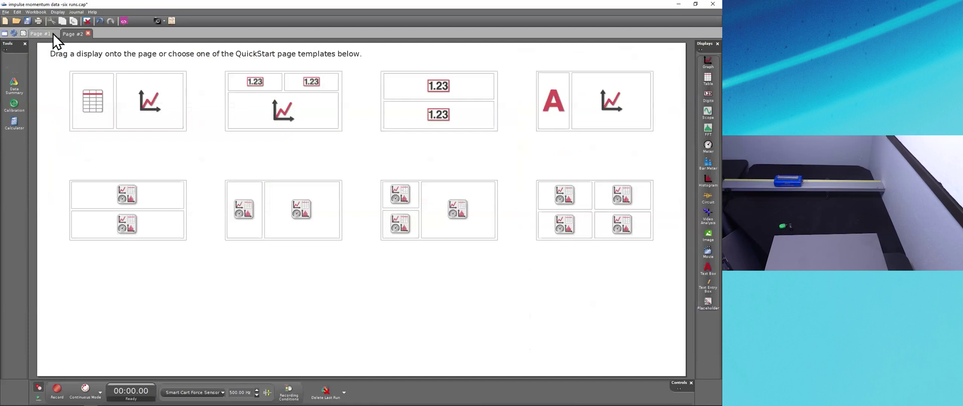
pyautogui.click(46, 33)
pyautogui.click(71, 35)
pyautogui.click(48, 33)
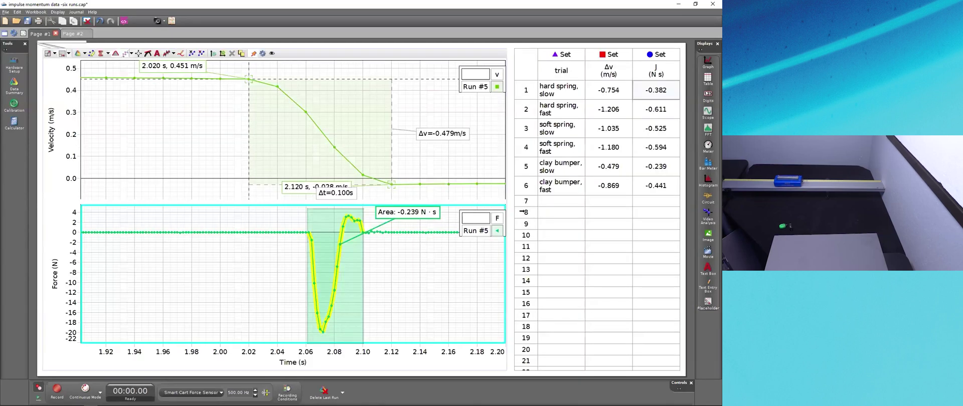
# Copy the trial table from Page #1 to Page #2 and place it along the page's left edge
pyautogui.click(558, 224)
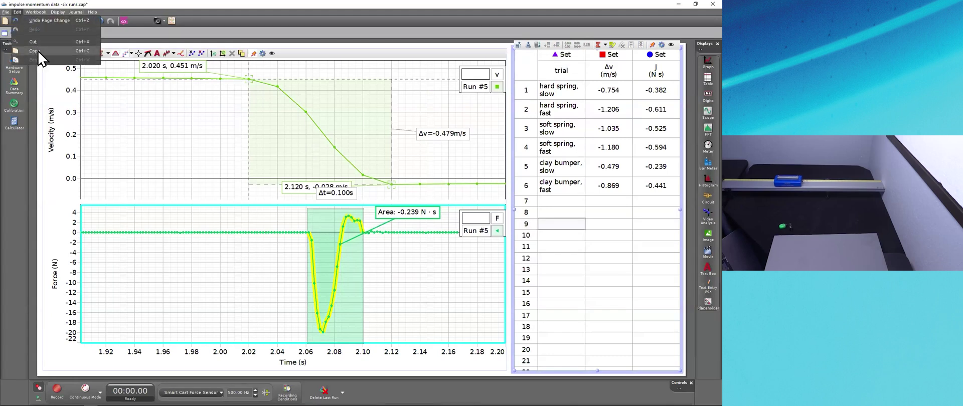
pyautogui.click(67, 34)
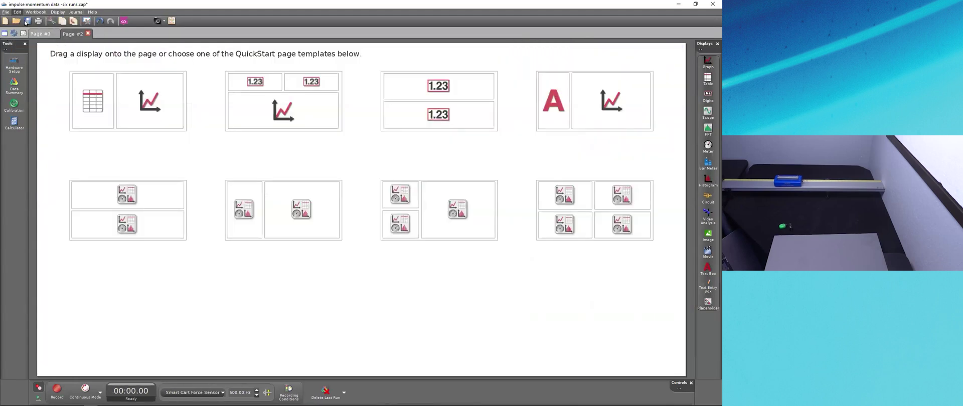
pyautogui.click(18, 12)
pyautogui.click(44, 60)
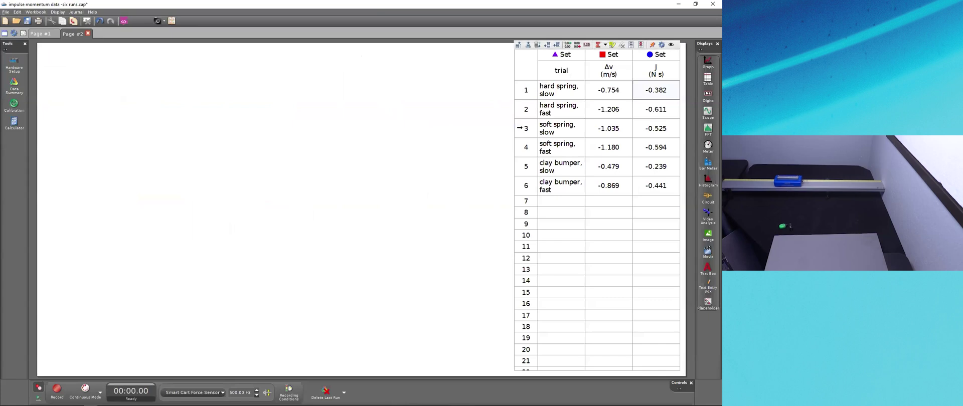
pyautogui.moveTo(264, 131); pyautogui.dragTo(41, 129)
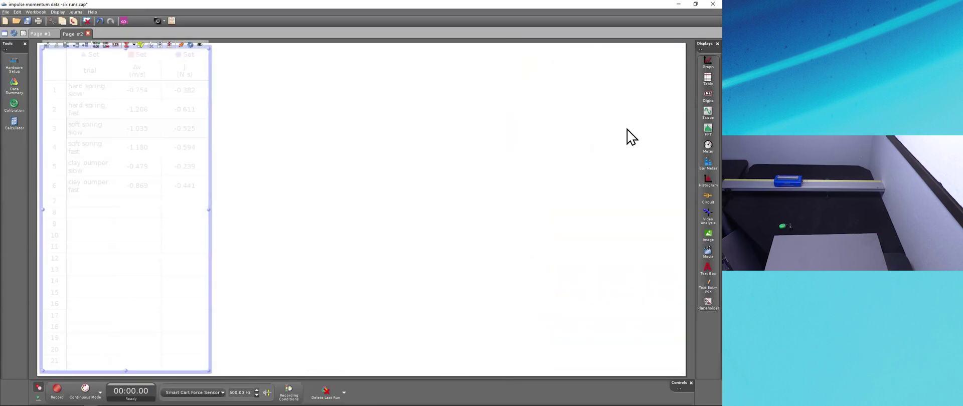
# Add a graph to the empty area beside the table and assign Δv (m/s) to its vertical axis
pyautogui.moveTo(702, 63); pyautogui.dragTo(443, 206)
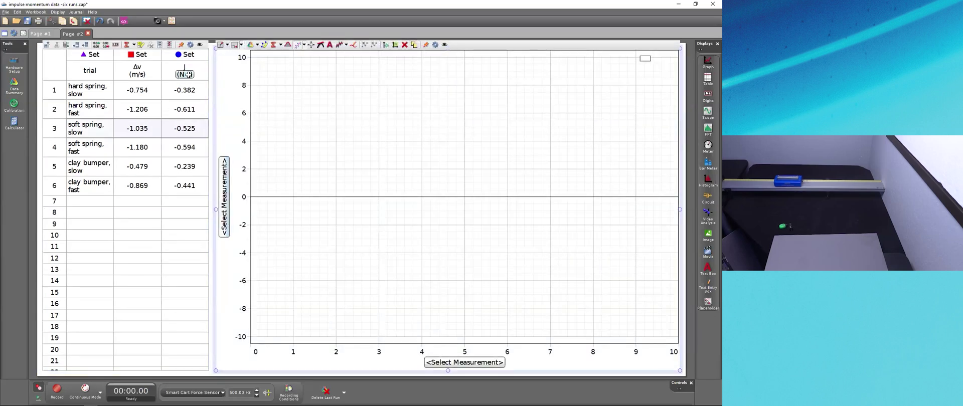
pyautogui.click(224, 211)
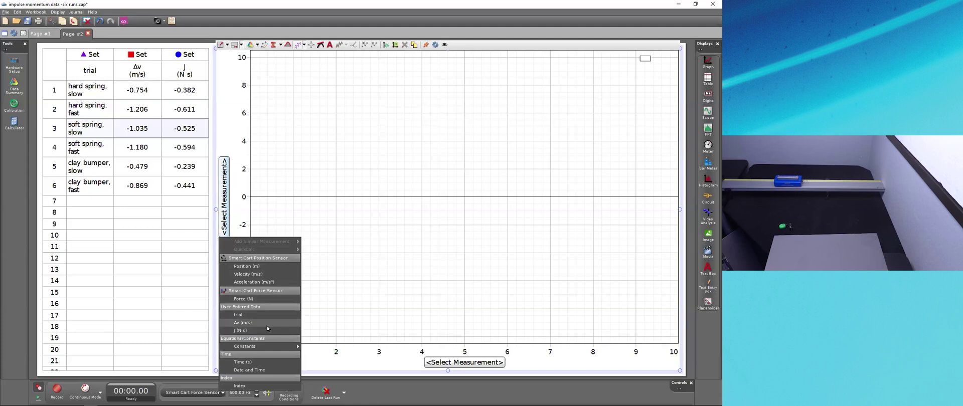
pyautogui.click(267, 324)
# Plot J (N s) vertically against Δv (m/s) horizontally, and move the legend to the graph's upper middle, clear of the data
pyautogui.click(224, 211)
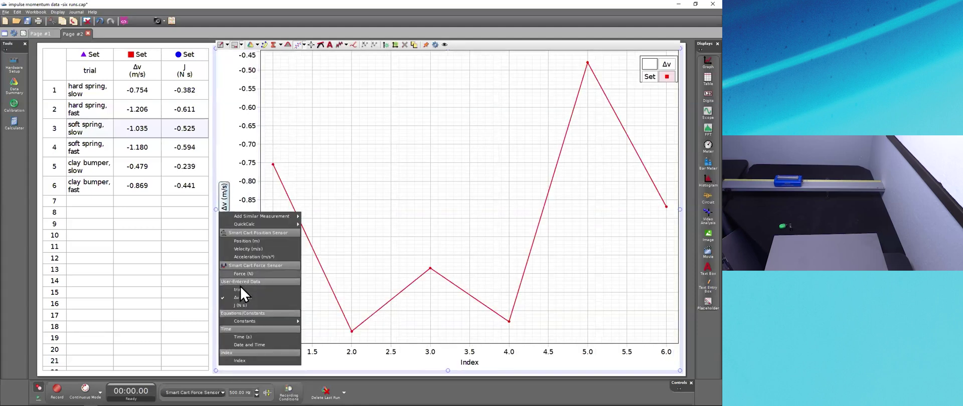
pyautogui.click(242, 309)
pyautogui.click(466, 368)
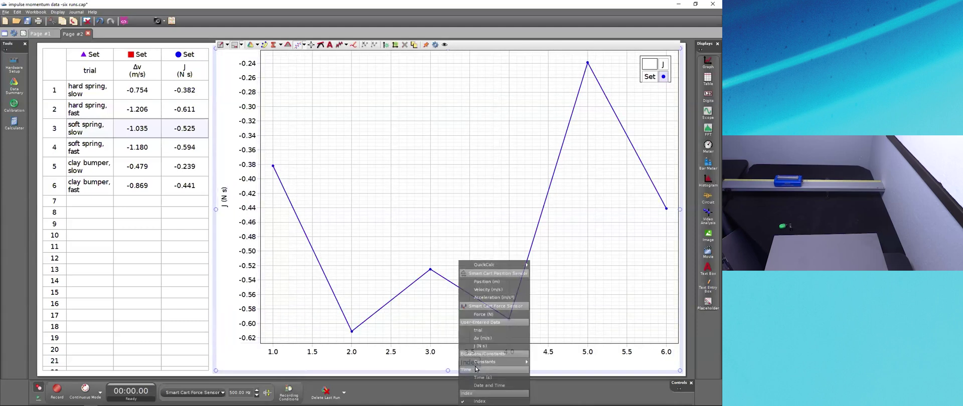
pyautogui.click(469, 347)
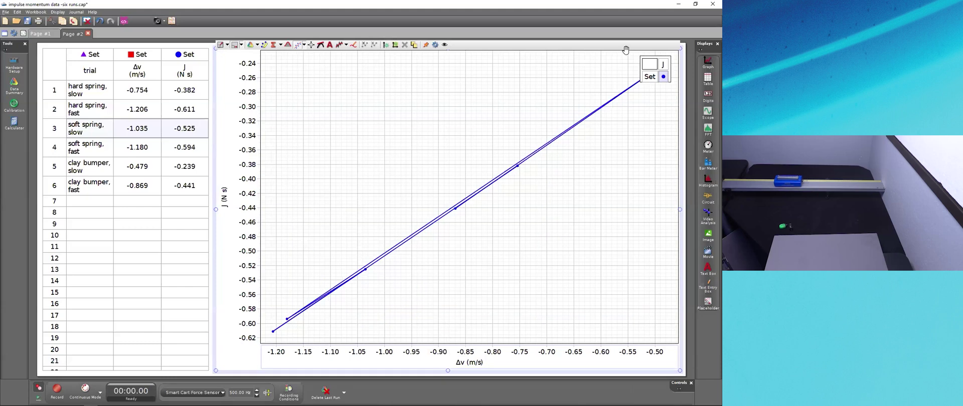
pyautogui.moveTo(648, 59); pyautogui.dragTo(484, 72)
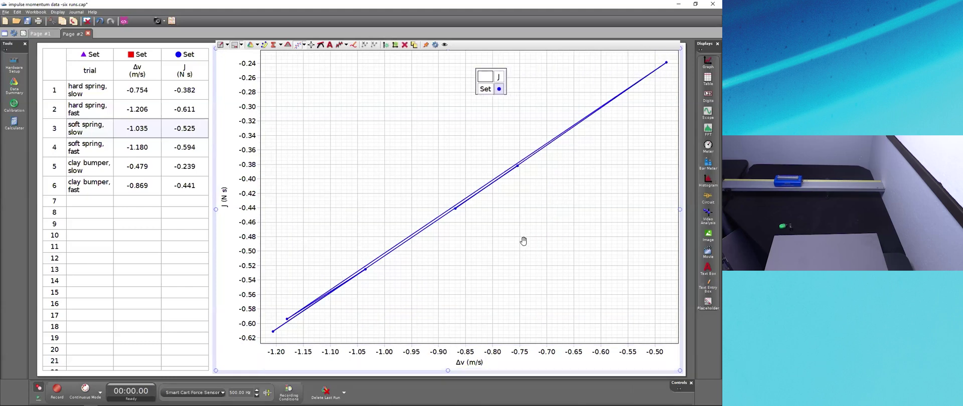
# Hide the connecting lines between the data points and apply a Linear mx + b fit to the J data
pyautogui.rightClick(455, 210)
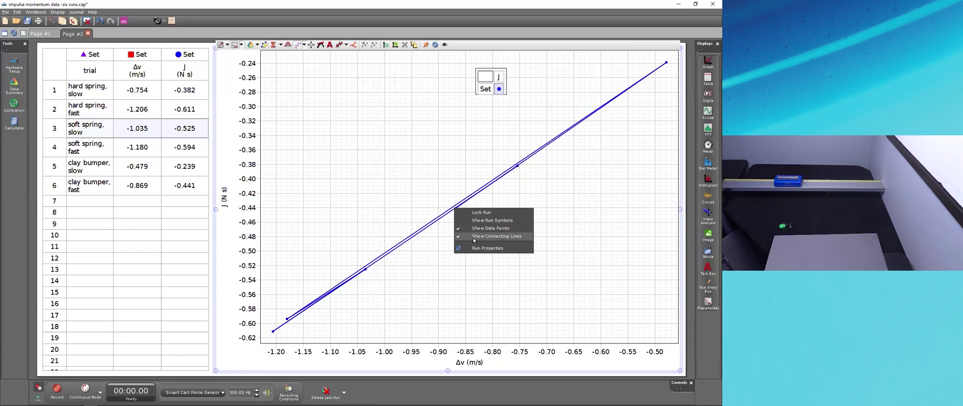
pyautogui.click(473, 238)
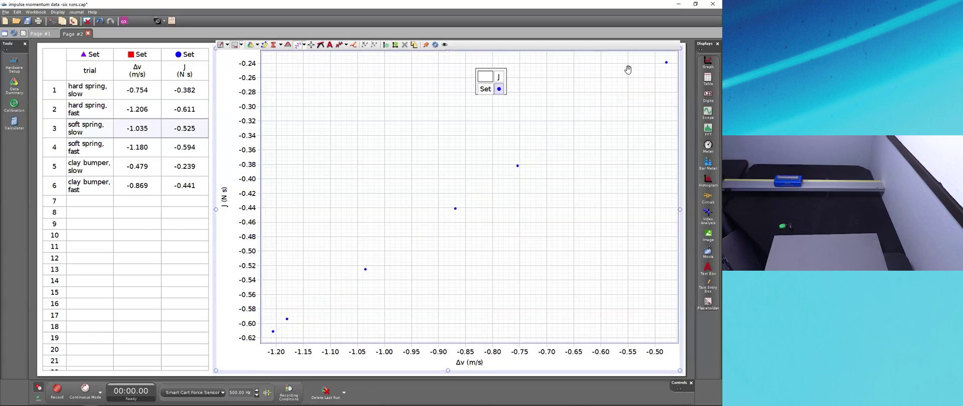
pyautogui.click(304, 45)
pyautogui.click(321, 55)
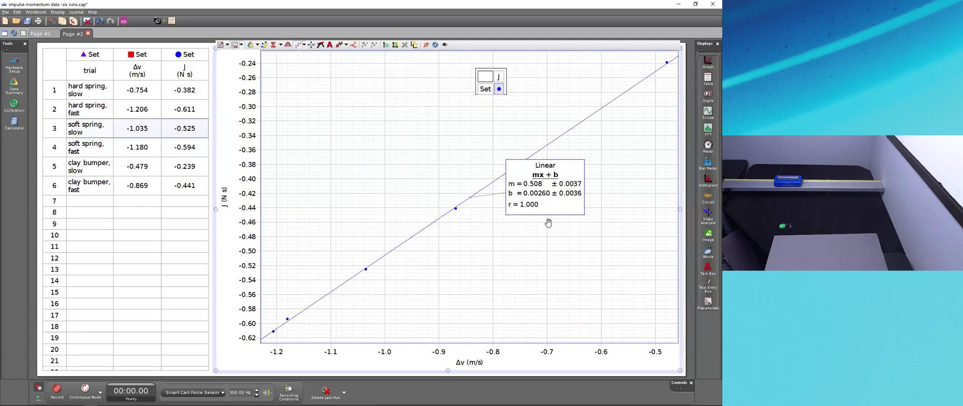
# Reposition the linear fit results box just below the fit line, clear of the data points
pyautogui.moveTo(527, 205); pyautogui.dragTo(538, 240)
pyautogui.click(445, 309)
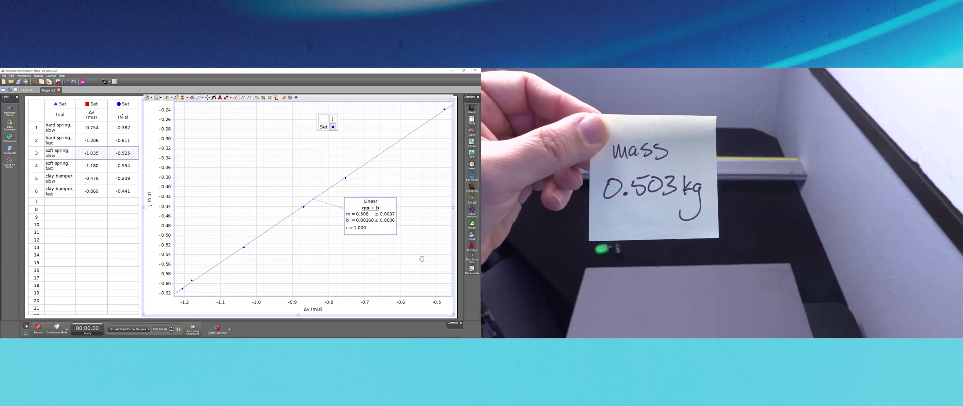
pyautogui.click(364, 213)
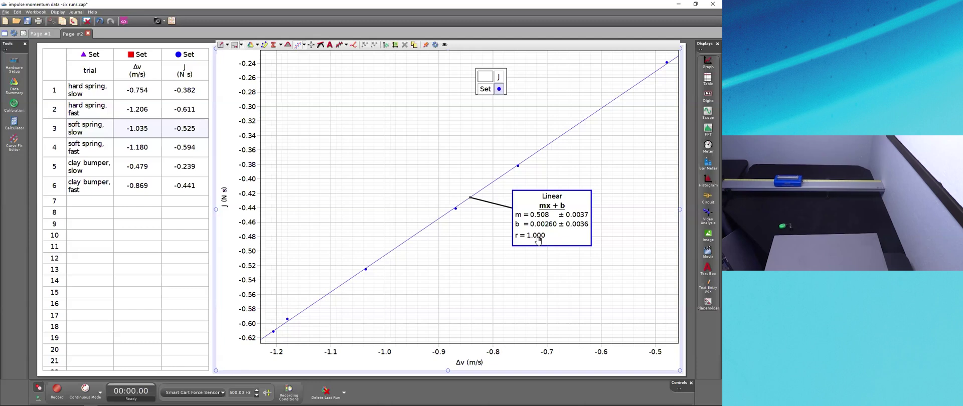
pyautogui.moveTo(550, 218); pyautogui.dragTo(543, 211)
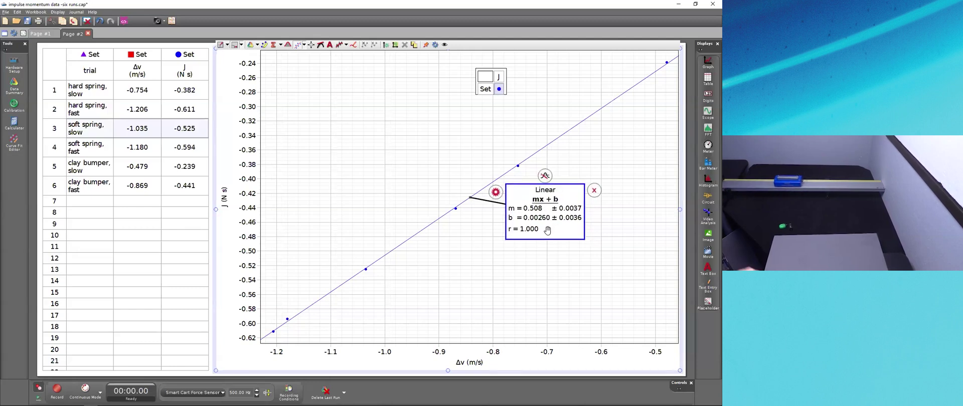
pyautogui.moveTo(558, 223); pyautogui.dragTo(556, 231)
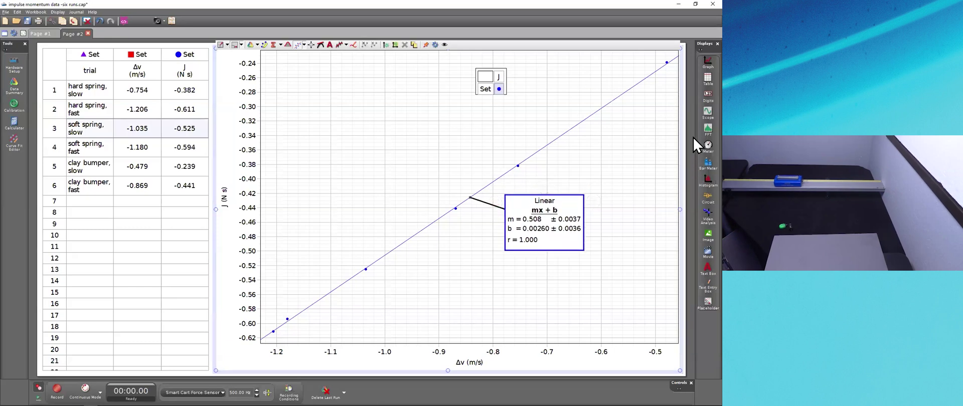
# Add a text box in the lower part of the table area reading "It appears that" with "J = Δv*m" on the second line
pyautogui.moveTo(663, 287); pyautogui.dragTo(121, 370)
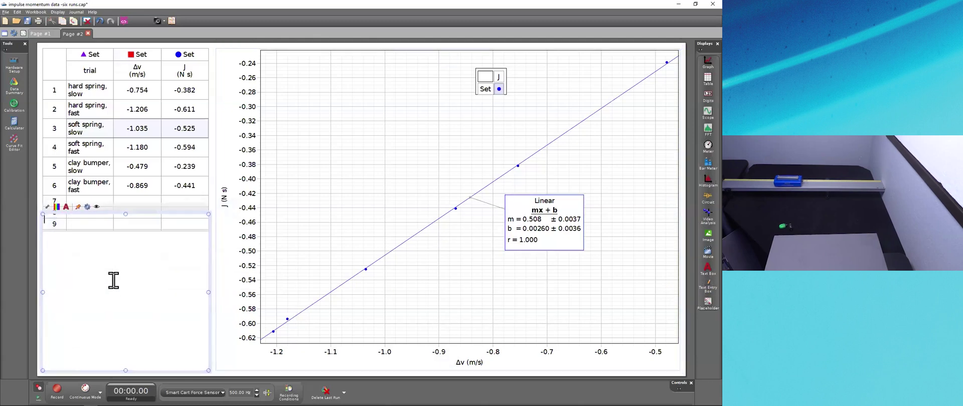
pyautogui.write('It')
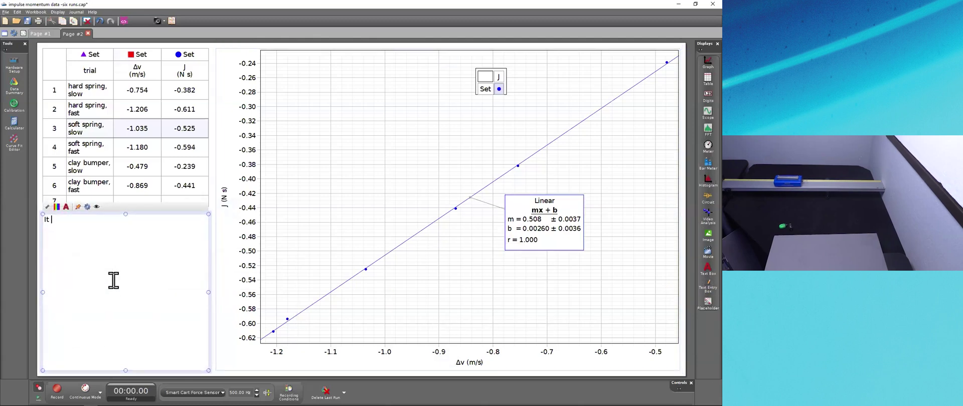
pyautogui.write(' appears that ')
pyautogui.write('J =')
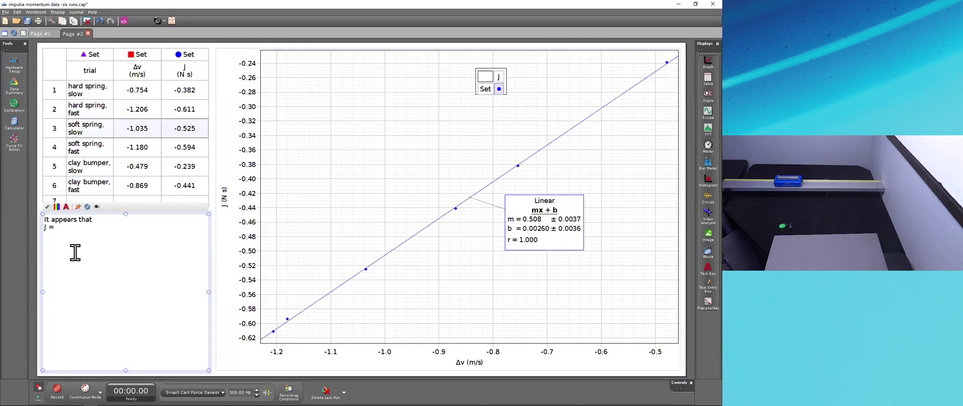
pyautogui.rightClick(73, 230)
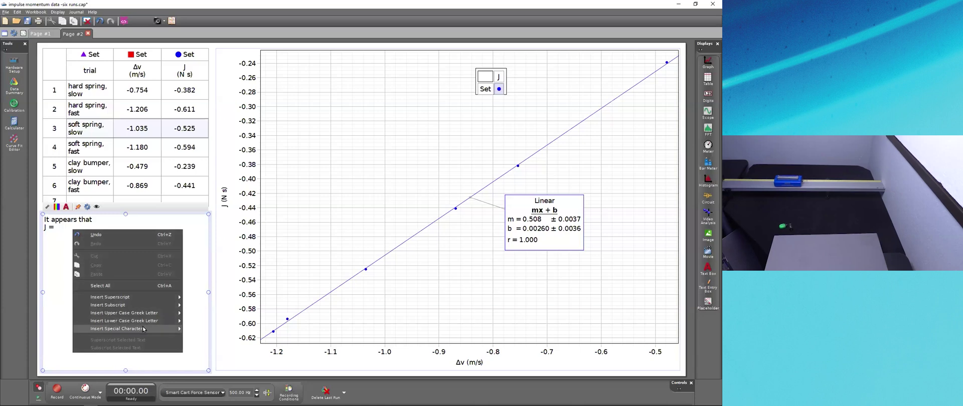
pyautogui.moveTo(141, 313)
pyautogui.click(183, 250)
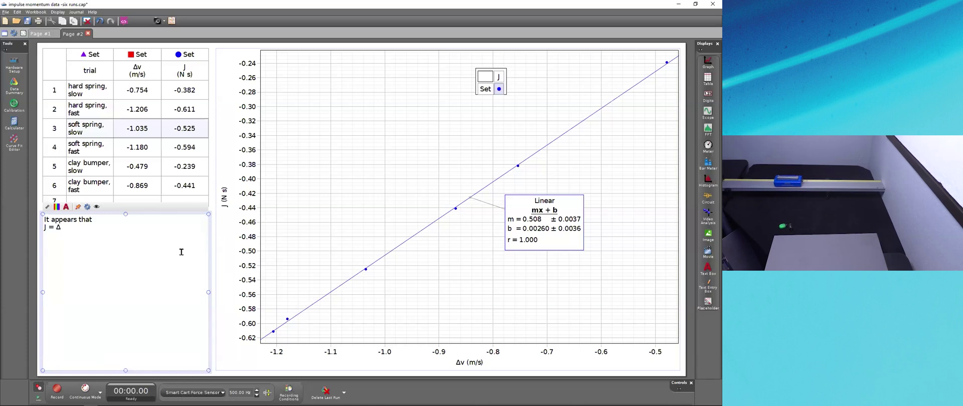
pyautogui.write('v*m')
pyautogui.click(28, 282)
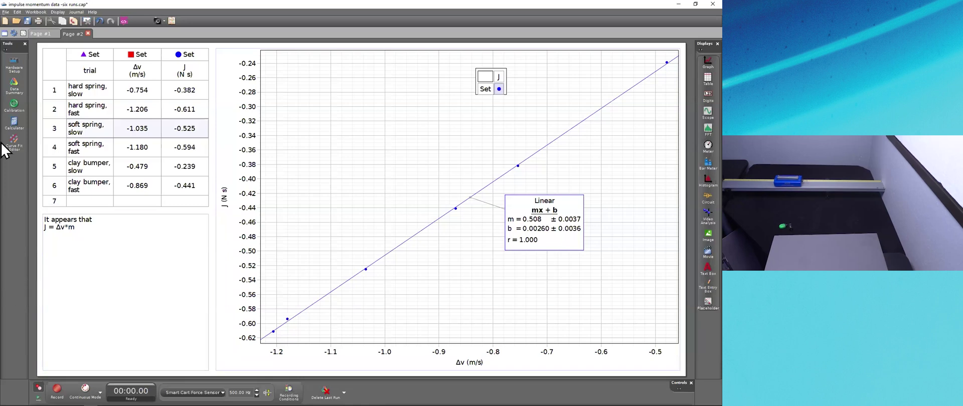
# Save the experiment to the Desktop under the new name "impulse momentum data analyzed"
pyautogui.click(5, 12)
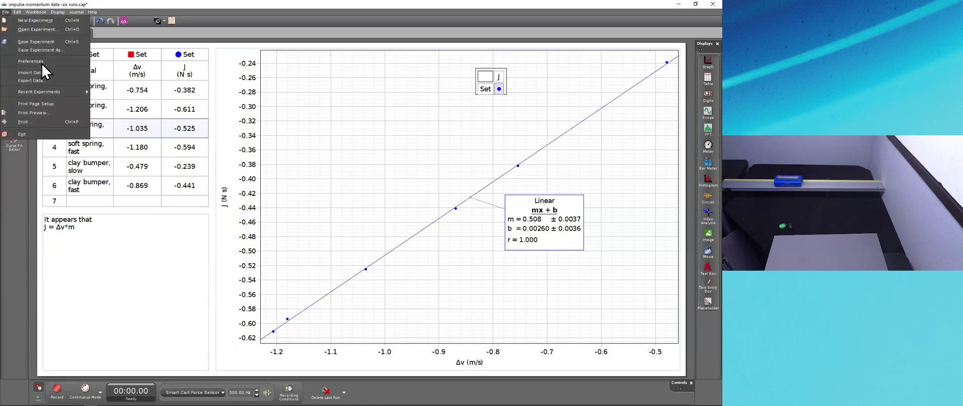
pyautogui.click(37, 51)
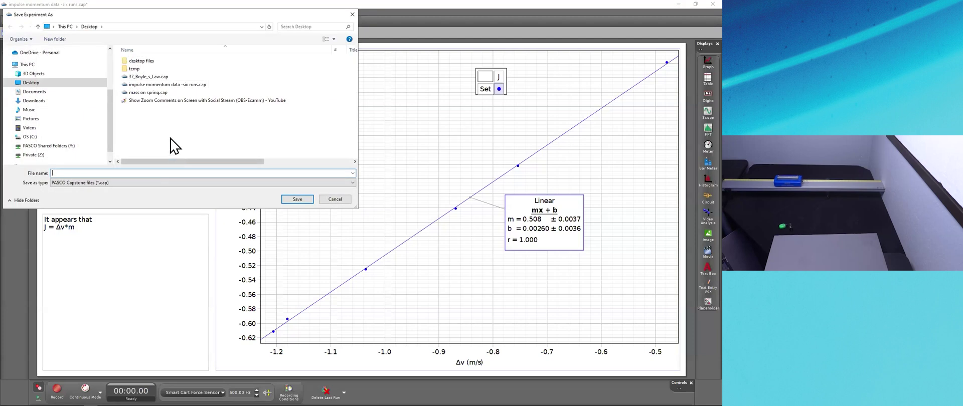
pyautogui.click(165, 84)
pyautogui.click(119, 171)
pyautogui.click(119, 172)
pyautogui.press('BackSpace')
pyautogui.press('BackSpace')
pyautogui.press('BackSpace')
pyautogui.press('BackSpace')
pyautogui.press('BackSpace')
pyautogui.press('BackSpace')
pyautogui.press('BackSpace')
pyautogui.press('BackSpace')
pyautogui.press('BackSpace')
pyautogui.write('analyzed')
pyautogui.press('Return')
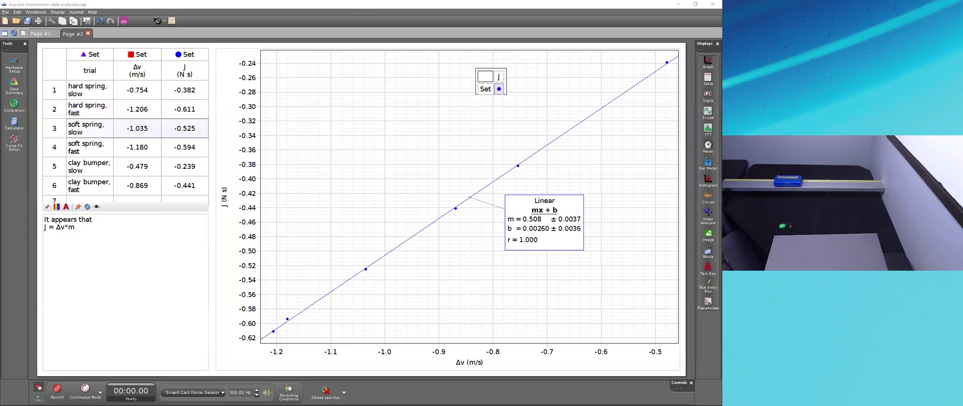
# Switch to the PowerPoint slide show, advance the Saving & Sharing slide to the .csv export item, and return to PASCO Capstone
pyautogui.hotkey('alt', 'Tab')
pyautogui.press('Right')
pyautogui.press('Right')
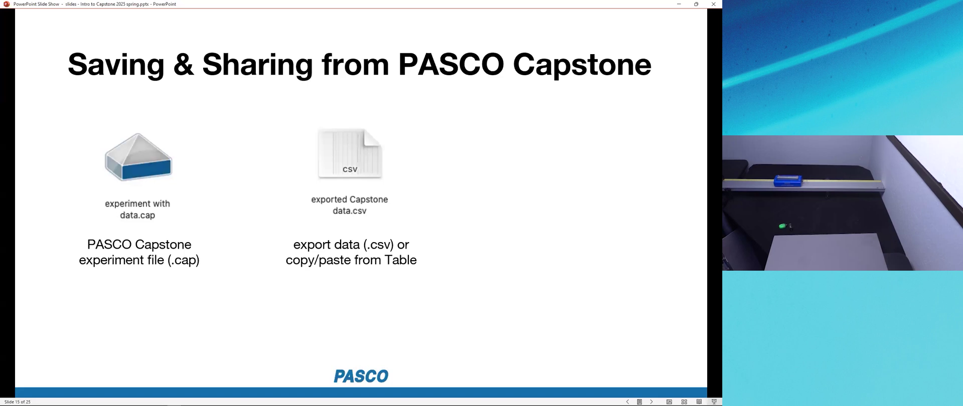
pyautogui.hotkey('alt', 'Tab')
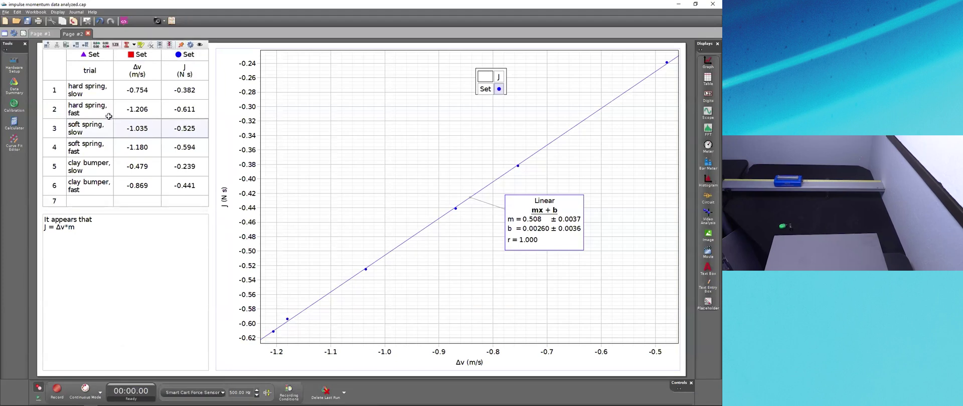
# Copy all the trial, Δv and J data from the table on Page #2
pyautogui.click(68, 113)
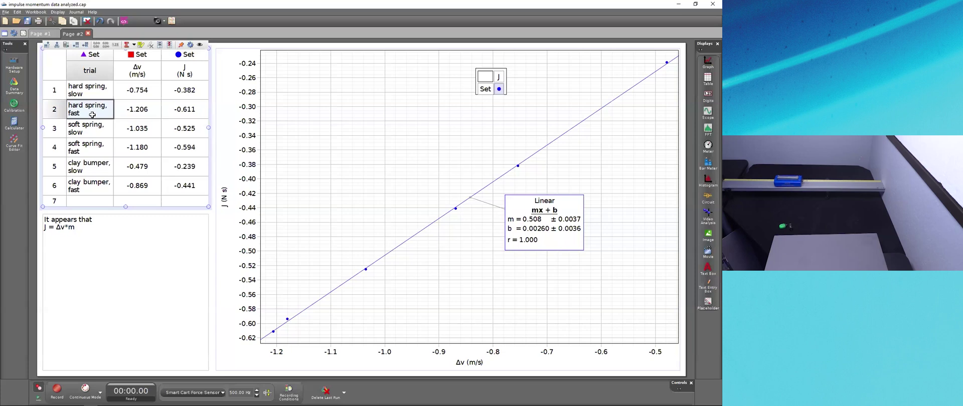
pyautogui.hotkey('ctrl', 'a')
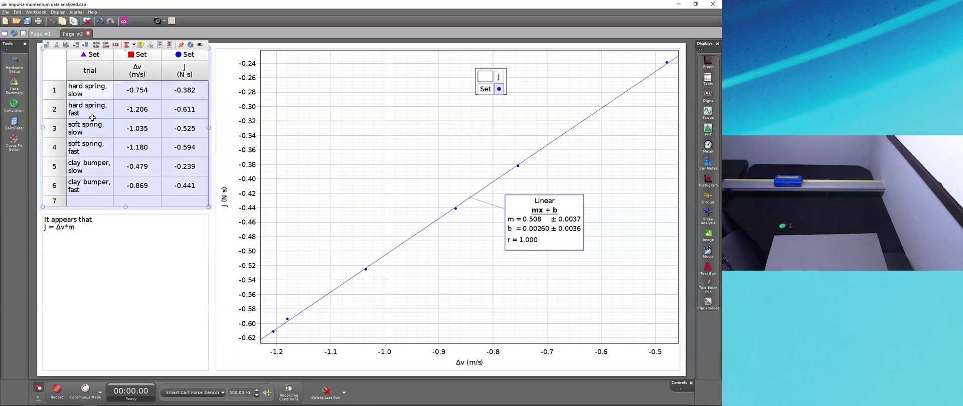
pyautogui.click(18, 11)
pyautogui.click(38, 50)
# Switch to Excel, paste the trial data at cell A1 of the blank sheet, and widen columns A to C
pyautogui.click(146, 400)
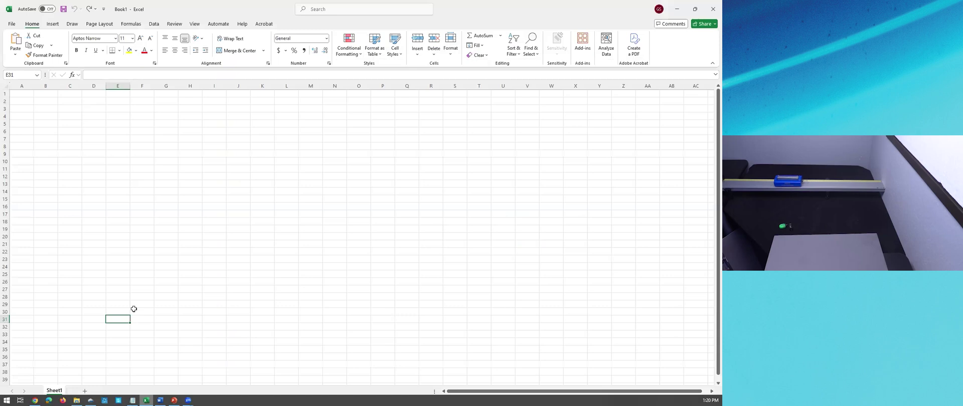
pyautogui.click(21, 94)
pyautogui.write('trial Set\tΔv (m/s) Set\tJ (N s) Set hard spring\t-0.754\t-0.382 hard spring\t-1.206\t-0.611 soft spring\t-1.035\t-0.525 soft spring\t-1.18\t-0.594 clay bump\t-0.479\t-0.239 clay bump\t-0.869\t-0.441')
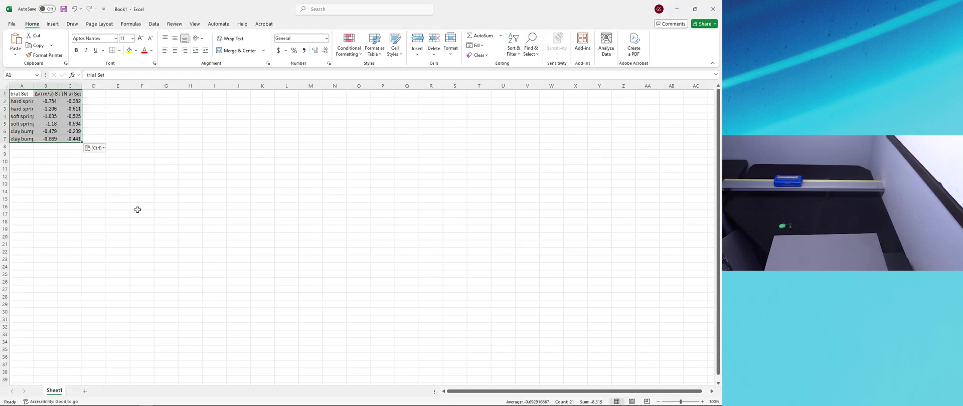
pyautogui.moveTo(34, 86); pyautogui.dragTo(117, 87)
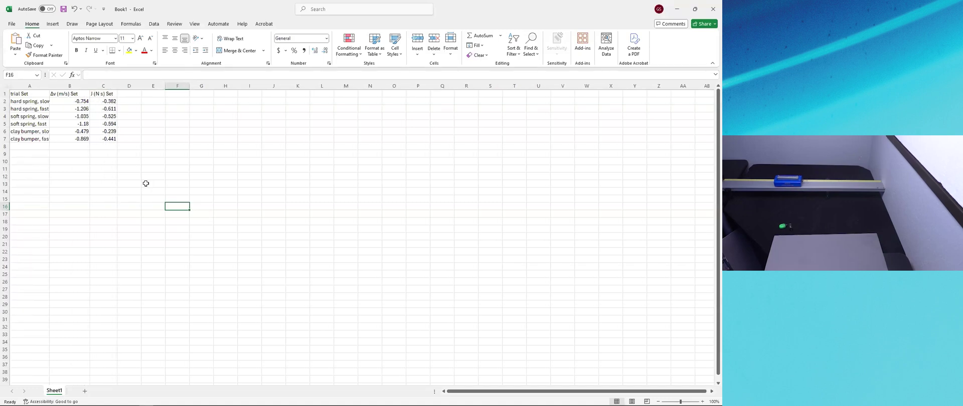
# Return to PASCO Capstone, open the data export, and check the included measurements and the comma separated values format
pyautogui.hotkey('alt', 'Tab')
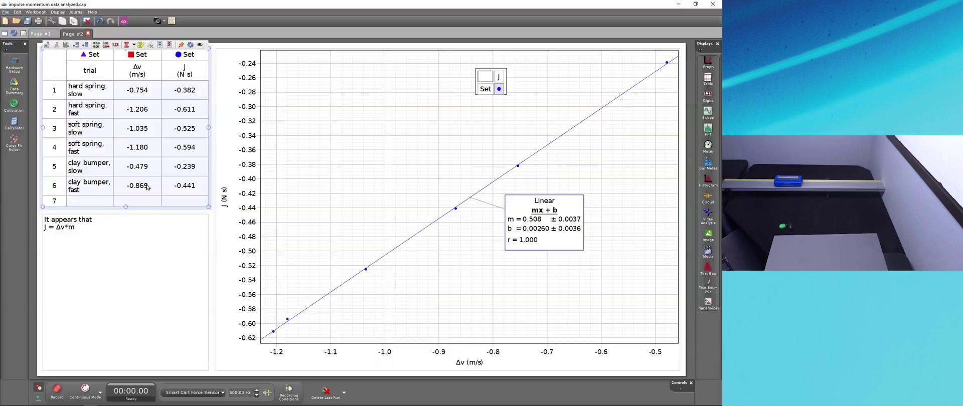
pyautogui.click(6, 12)
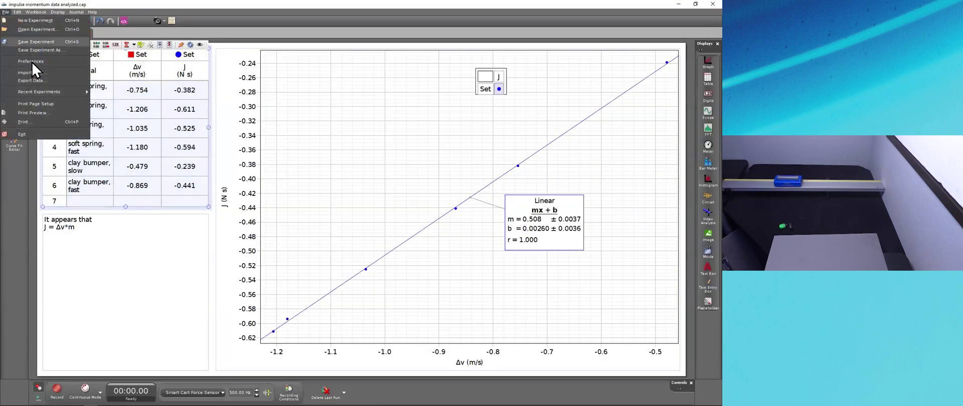
pyautogui.click(33, 80)
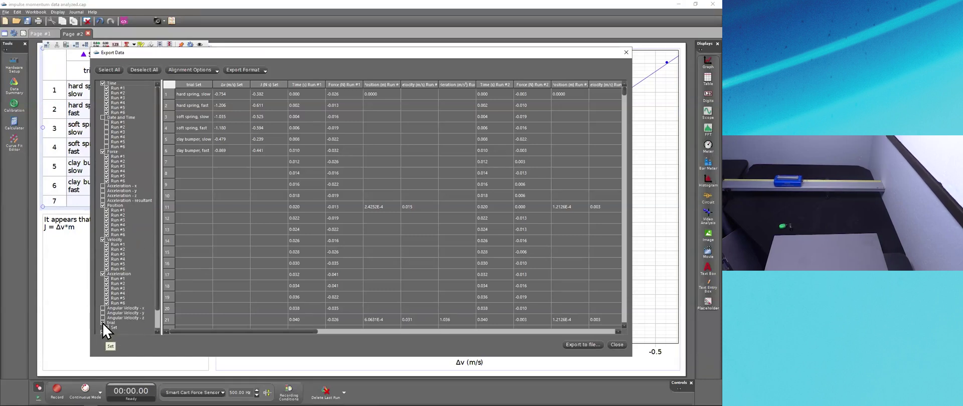
pyautogui.scroll(-1, 102, 323)
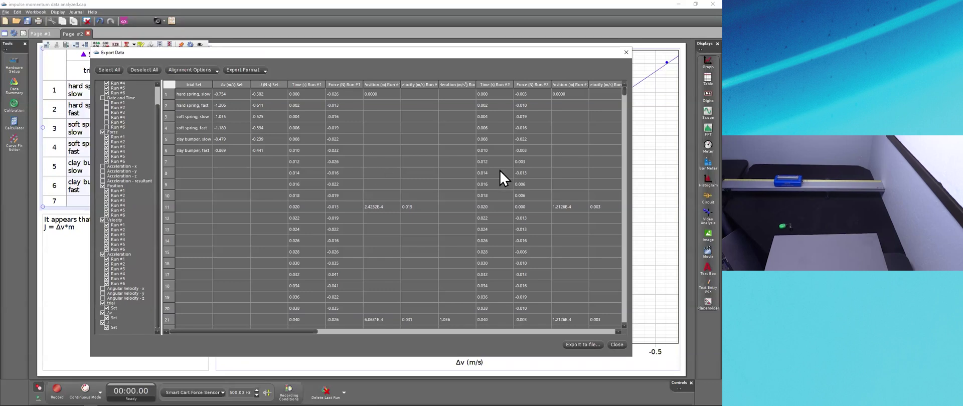
pyautogui.click(260, 68)
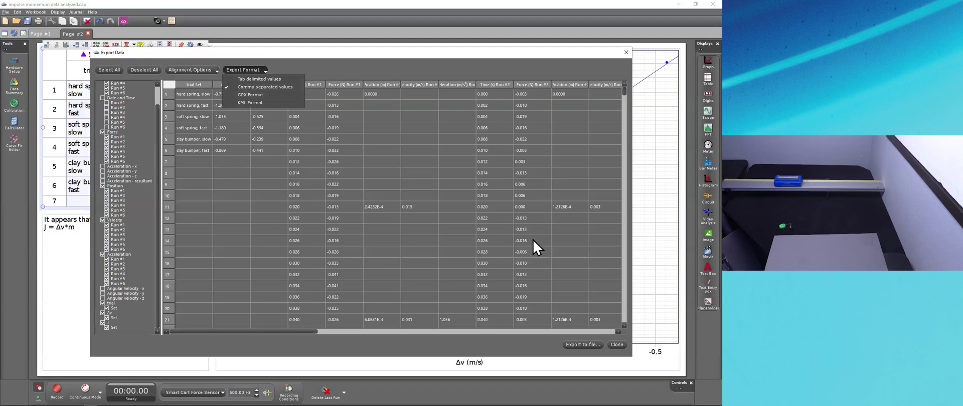
# Export the selected data to the Desktop as the comma separated file "Capstone Data imp-mom.csv"
pyautogui.click(589, 345)
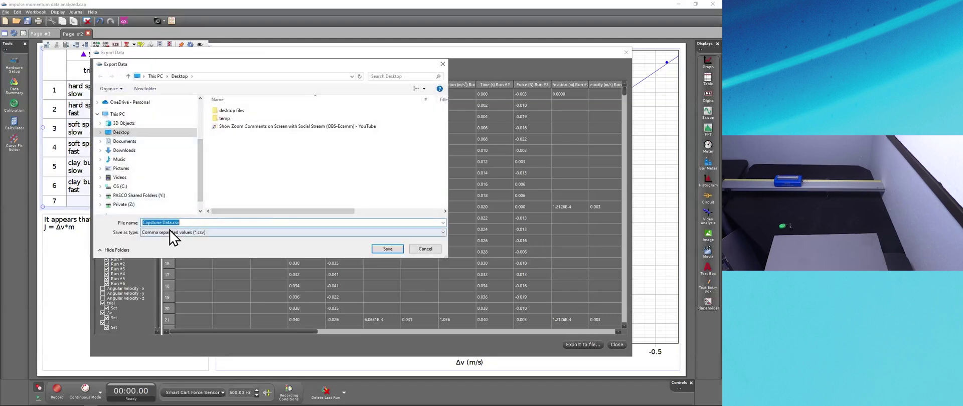
pyautogui.click(173, 223)
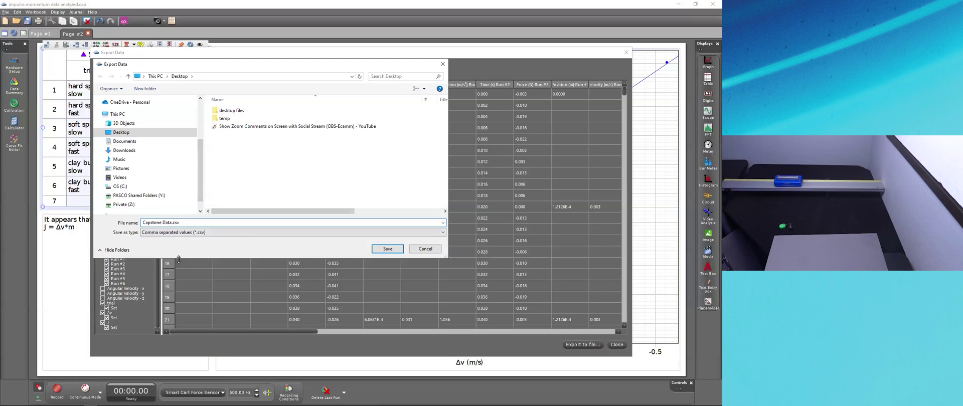
pyautogui.write('imp-mon')
pyautogui.press('BackSpace')
pyautogui.write('m')
pyautogui.click(386, 253)
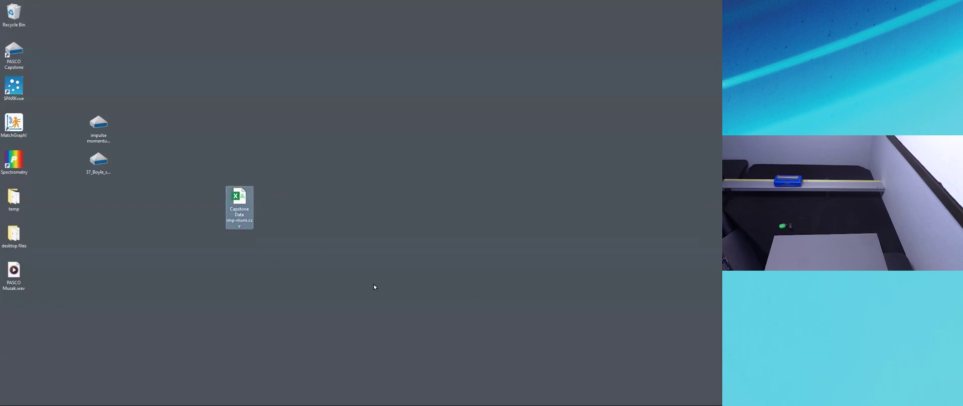
# Open the exported "Capstone Data imp-mom.csv" in Excel and look through its trial set and run data columns
pyautogui.press('super+d')
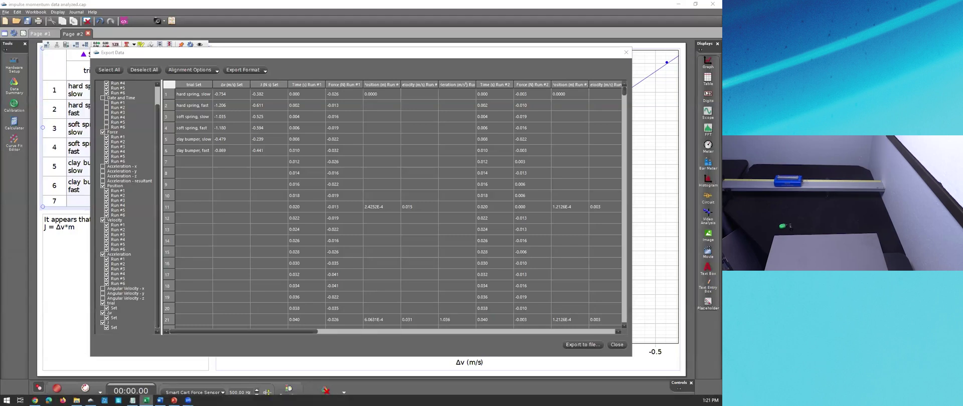
pyautogui.click(147, 402)
pyautogui.click(370, 242)
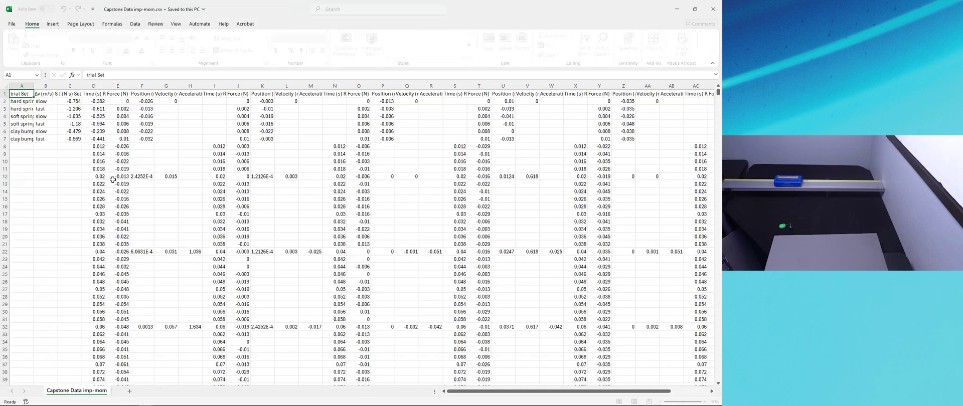
pyautogui.scroll(-20, 100, 157)
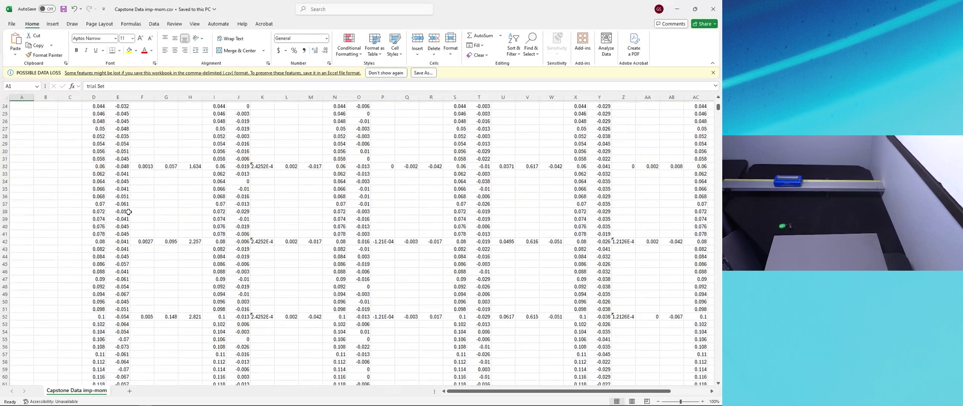
pyautogui.scroll(-20, 126, 207)
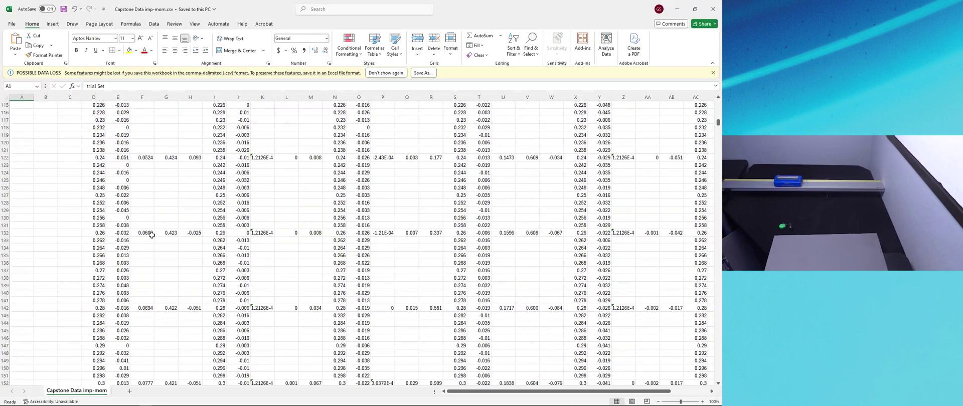
pyautogui.scroll(20, 157, 241)
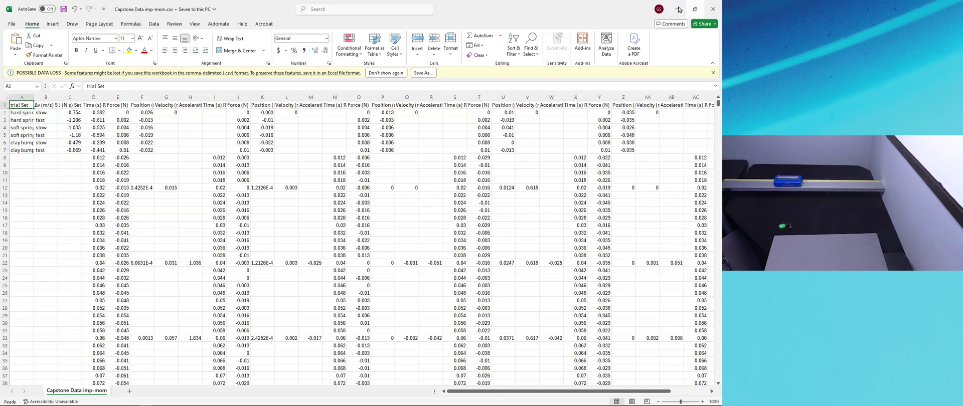
# Switch to PowerPoint and view the "Saving & Sharing from PASCO Capstone" slide
pyautogui.hotkey('alt', 'Tab')
pyautogui.scroll(-1, 359, 228)
pyautogui.hotkey('alt', 'Tab')
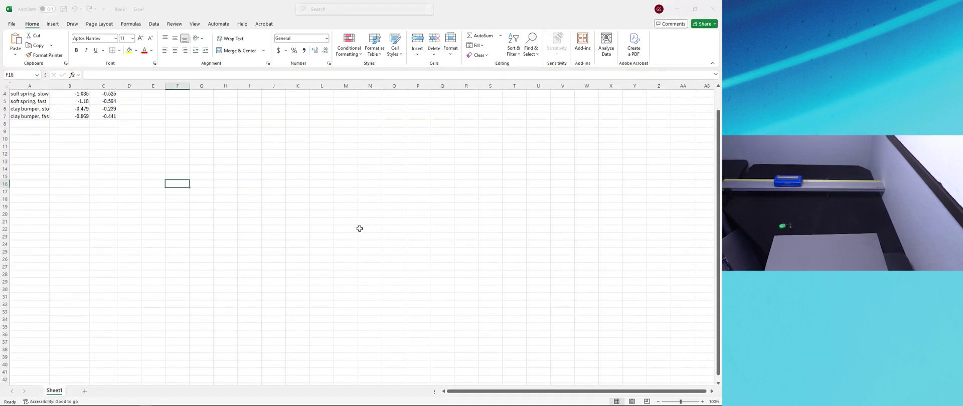
pyautogui.hotkey('alt', 'Tab')
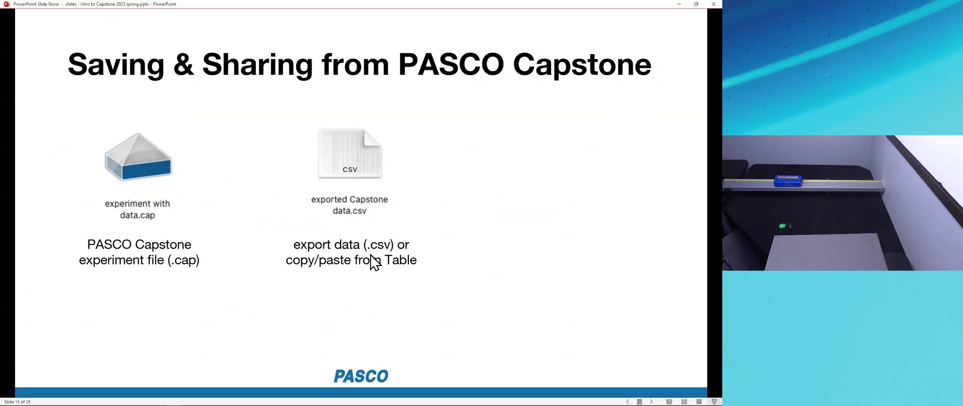
pyautogui.hotkey('alt', 'Tab')
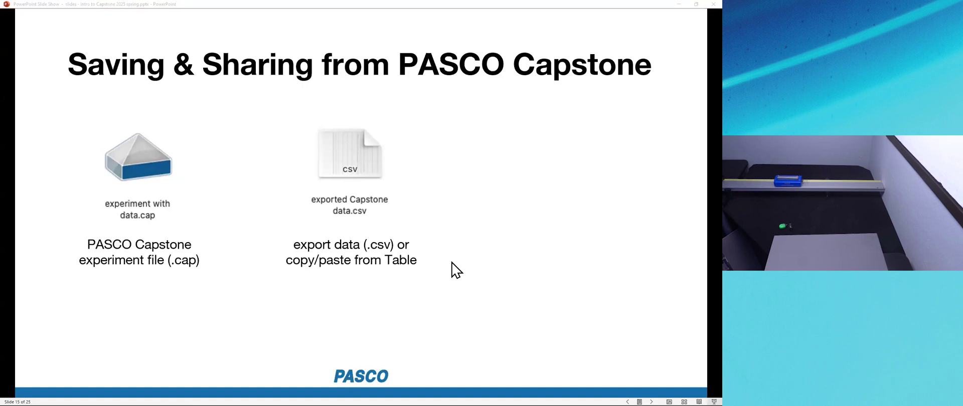
pyautogui.hotkey('alt', 'Tab')
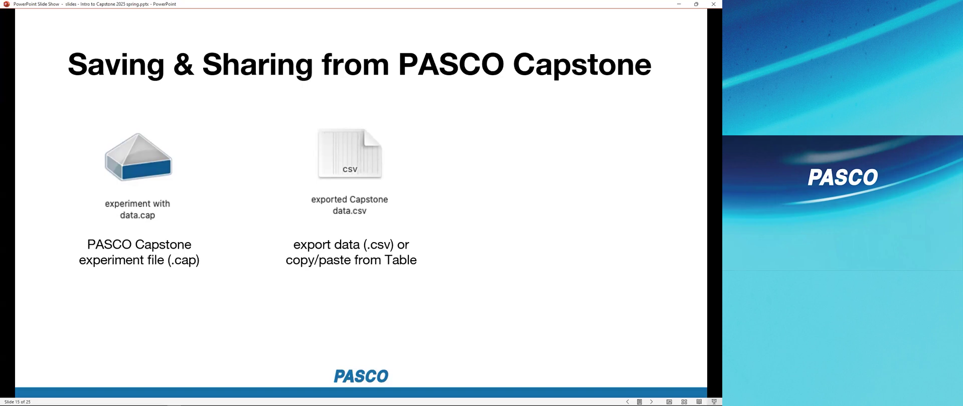
# Return to PASCO Capstone, close the data export, and shift the Linear fit results box slightly on the graph
pyautogui.hotkey('alt', 'Tab')
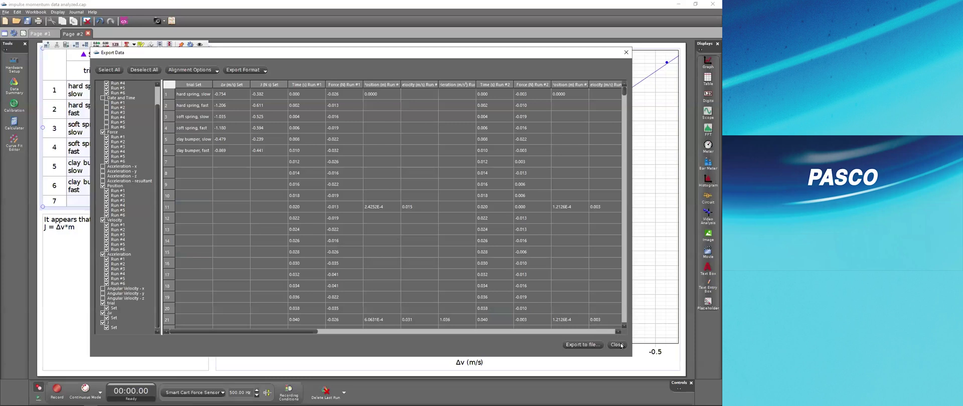
pyautogui.click(617, 345)
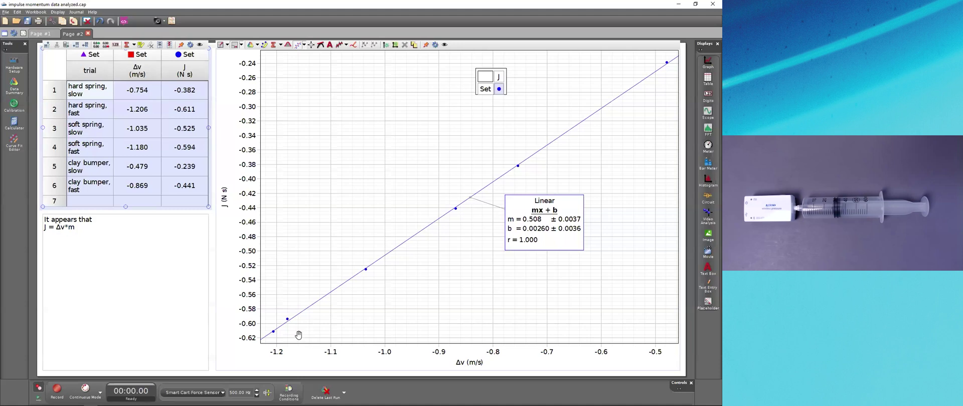
pyautogui.click(328, 323)
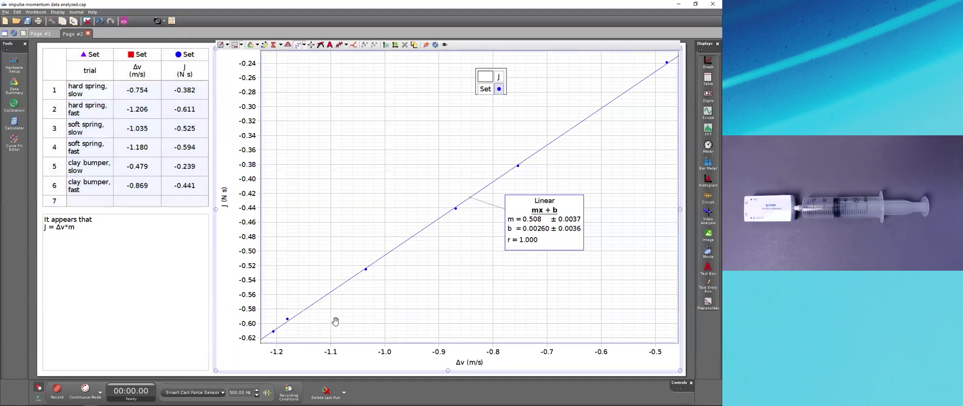
pyautogui.moveTo(542, 225); pyautogui.dragTo(546, 221)
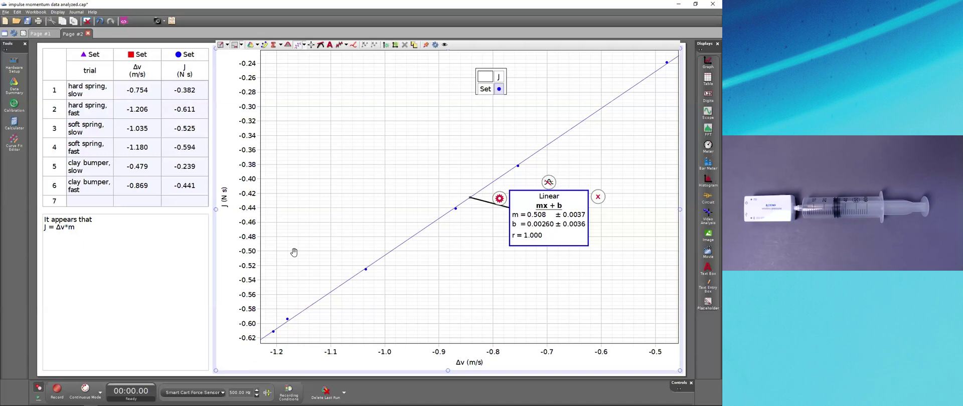
# Highlight the "hard spring, fast" and "soft spring, fast" points on the graph and exclude them from the data
pyautogui.click(265, 45)
pyautogui.moveTo(323, 117); pyautogui.dragTo(368, 315)
pyautogui.moveTo(402, 275); pyautogui.dragTo(353, 297)
pyautogui.moveTo(326, 313)
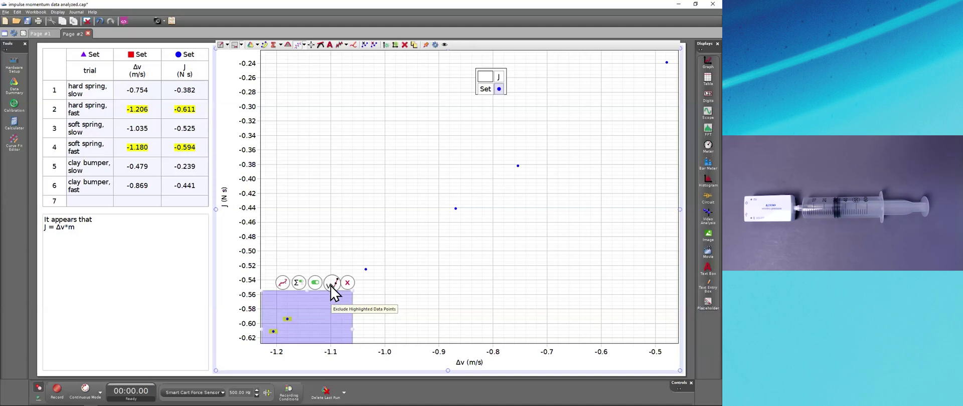
pyautogui.click(331, 284)
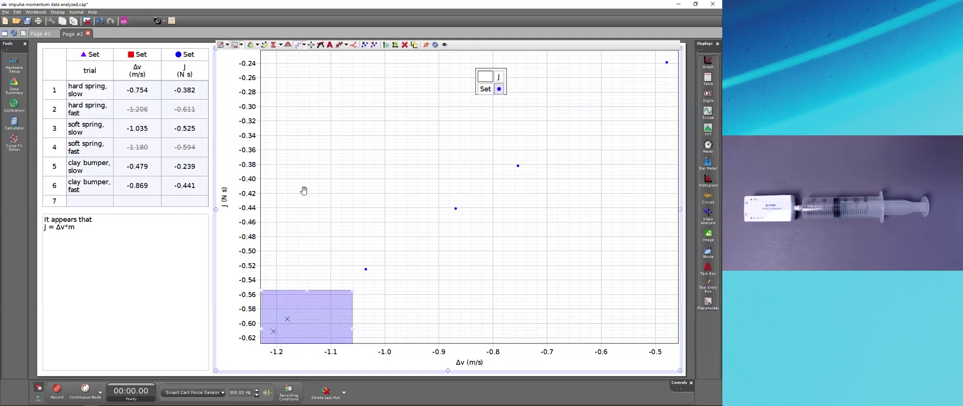
# Remove the highlighted region and show the Linear: mx + b fit for the remaining points on the graph
pyautogui.click(304, 46)
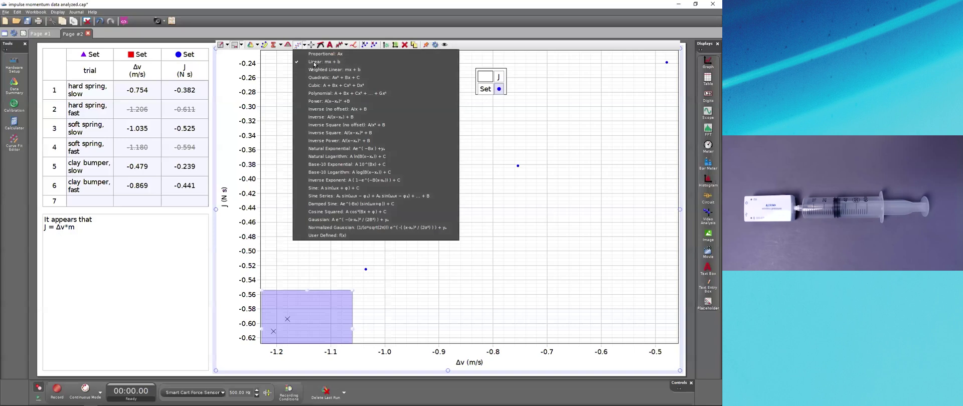
pyautogui.click(297, 46)
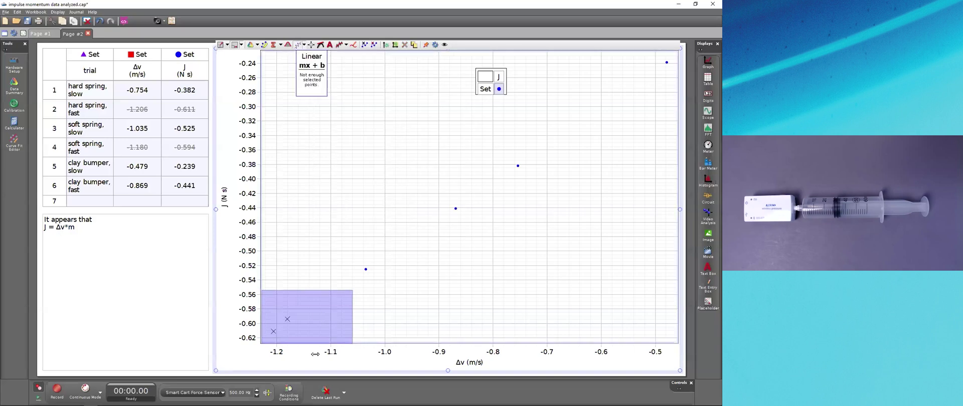
pyautogui.moveTo(308, 329)
pyautogui.click(349, 284)
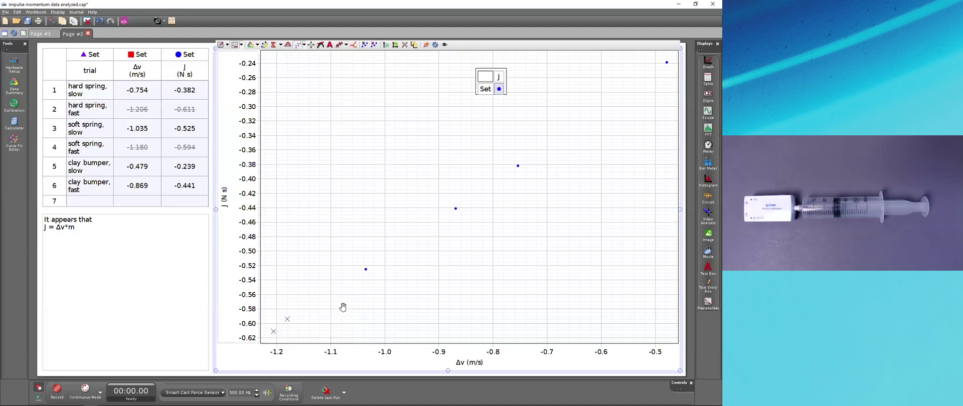
pyautogui.click(304, 46)
pyautogui.click(311, 62)
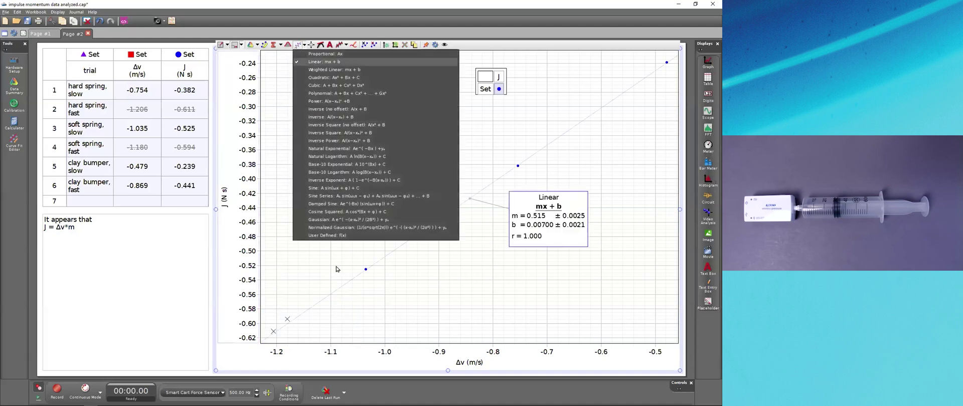
pyautogui.click(305, 301)
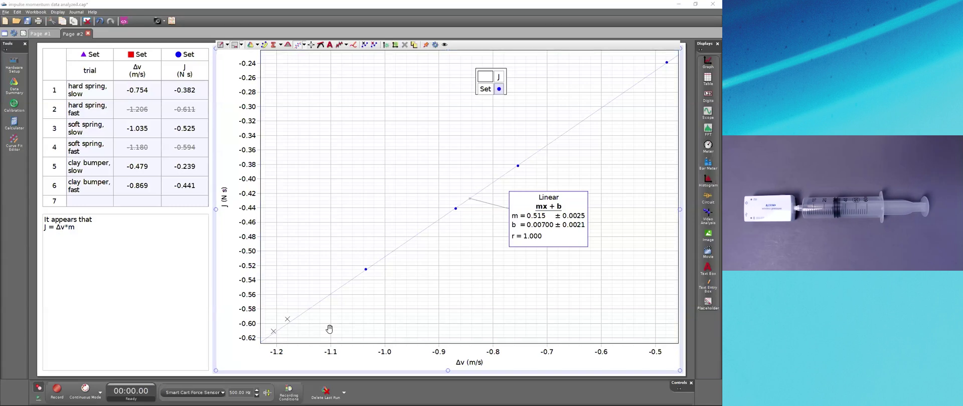
# Switch to PowerPoint and show the full "Resource: PASCO Capstone Help" slide
pyautogui.hotkey('alt', 'Tab')
pyautogui.click(412, 258)
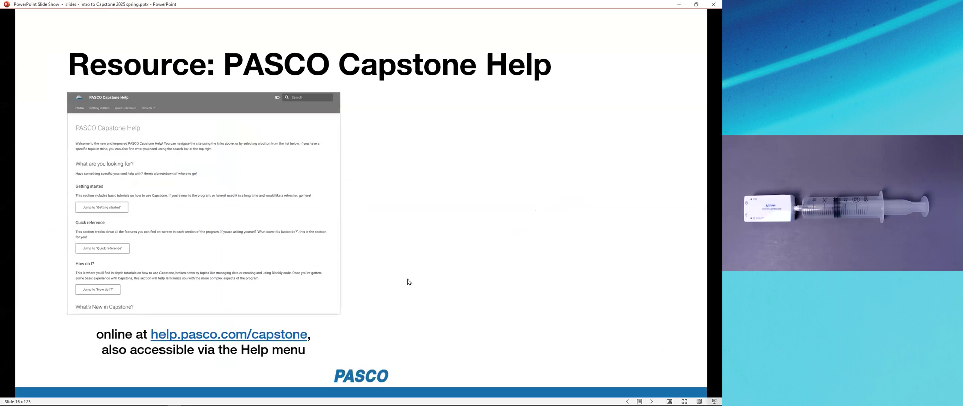
pyautogui.click(407, 306)
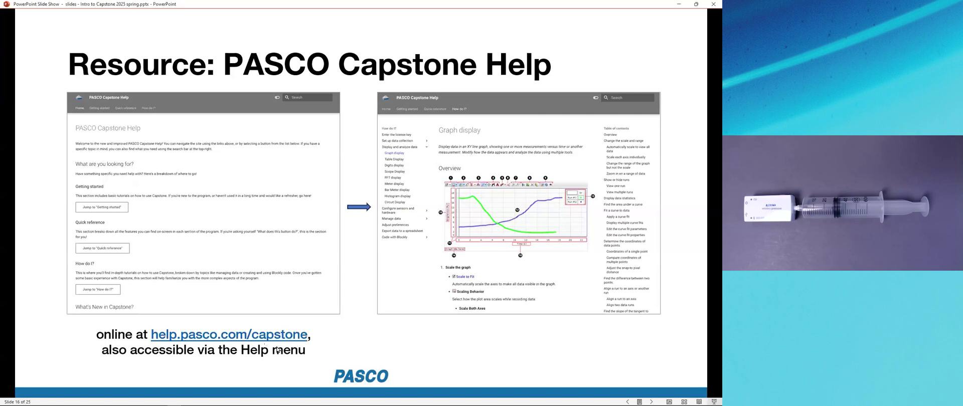
# Return to PASCO Capstone, open its online help, and find the Graph display article in the "How do I?" section
pyautogui.hotkey('alt', 'Tab')
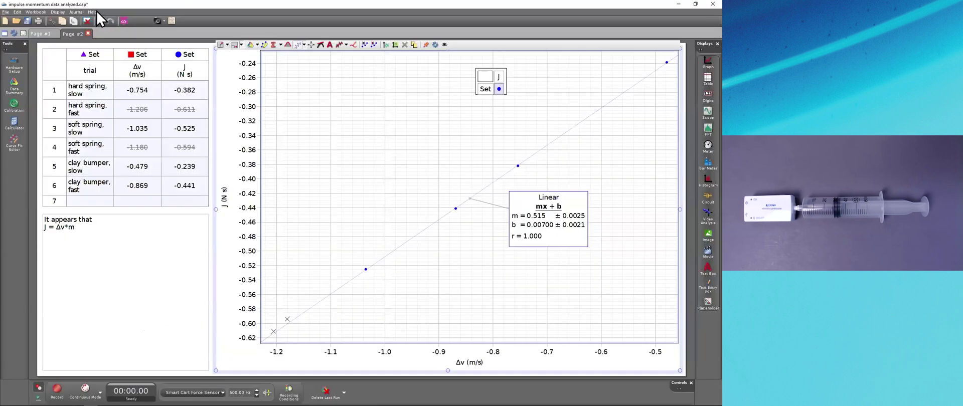
pyautogui.click(95, 12)
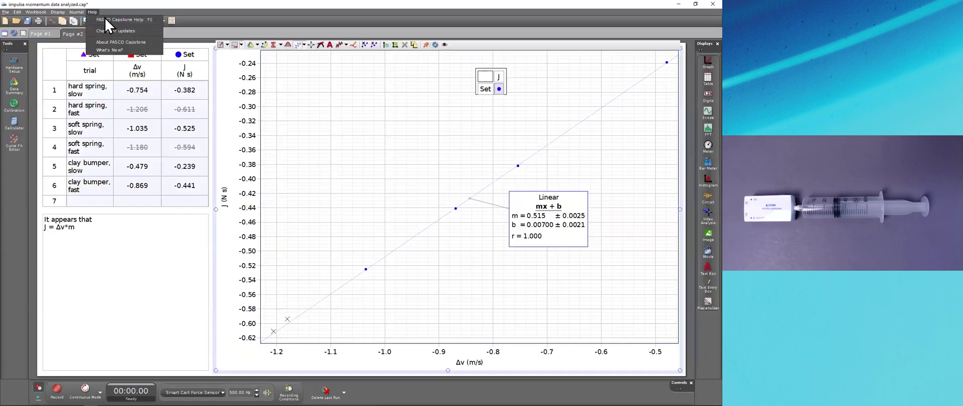
pyautogui.click(114, 19)
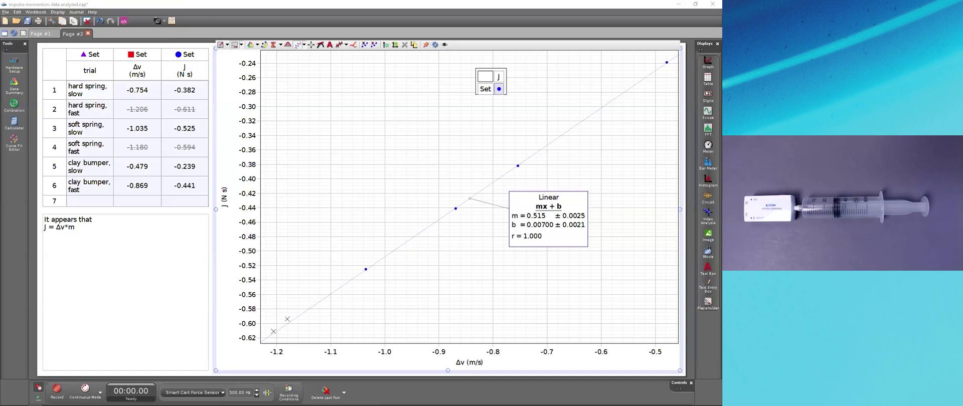
pyautogui.scroll(-3, 143, 348)
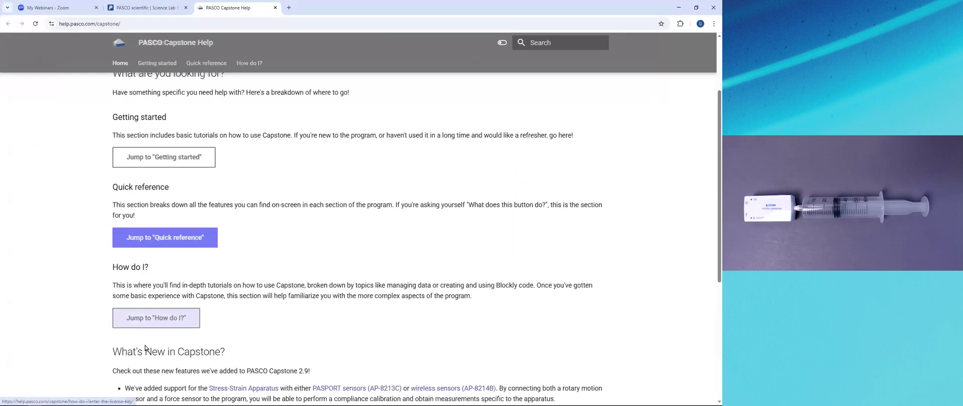
pyautogui.click(153, 307)
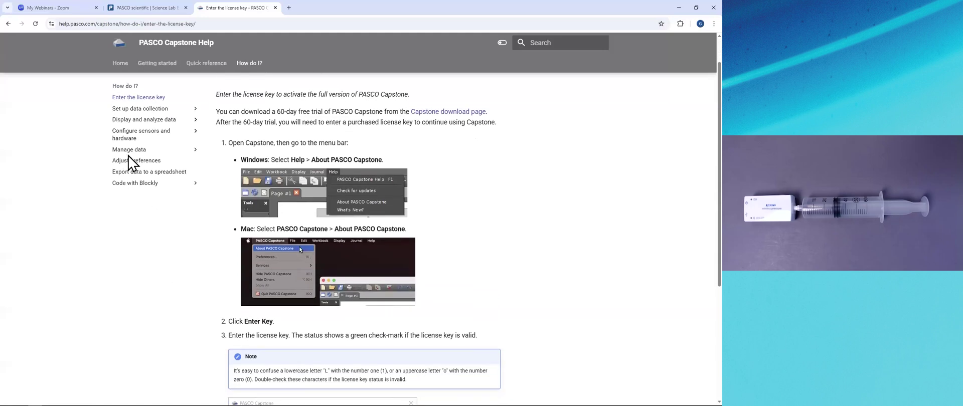
pyautogui.click(141, 119)
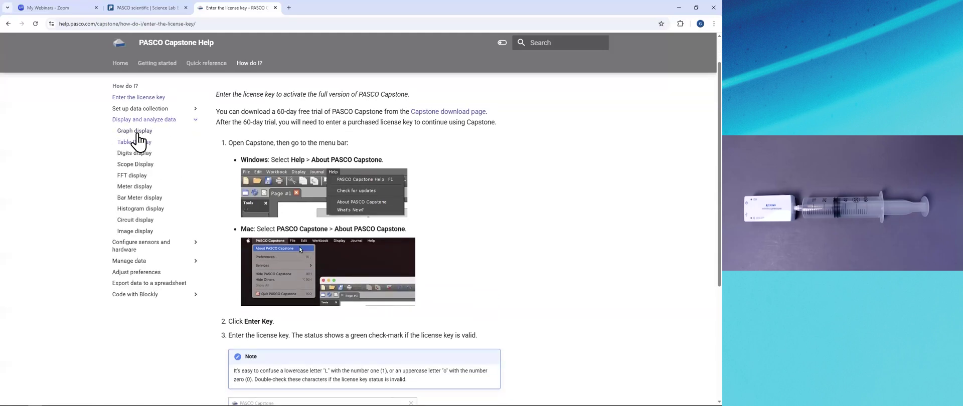
pyautogui.click(136, 131)
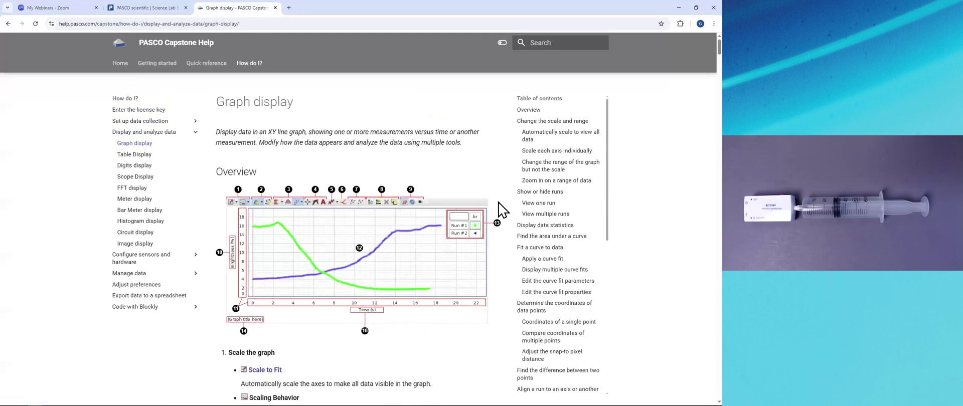
# Minimize and reopen the help page, and look through the Graph display article's table of contents
pyautogui.click(679, 8)
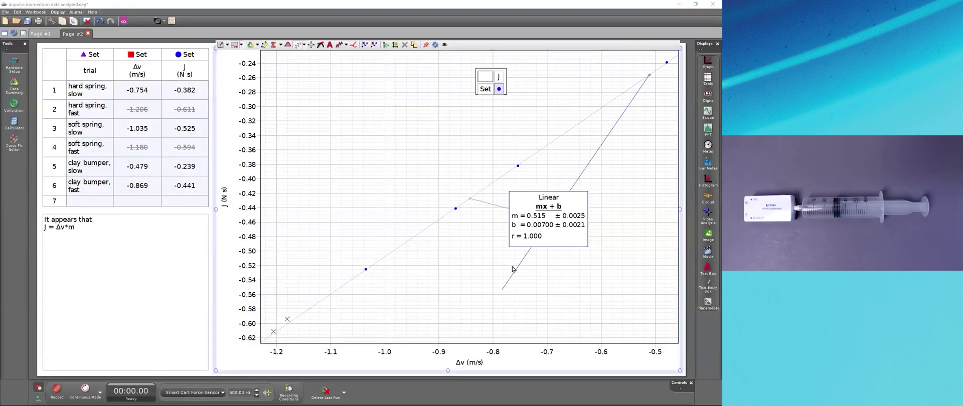
pyautogui.hotkey('alt', 'Tab')
pyautogui.scroll(-1, 585, 286)
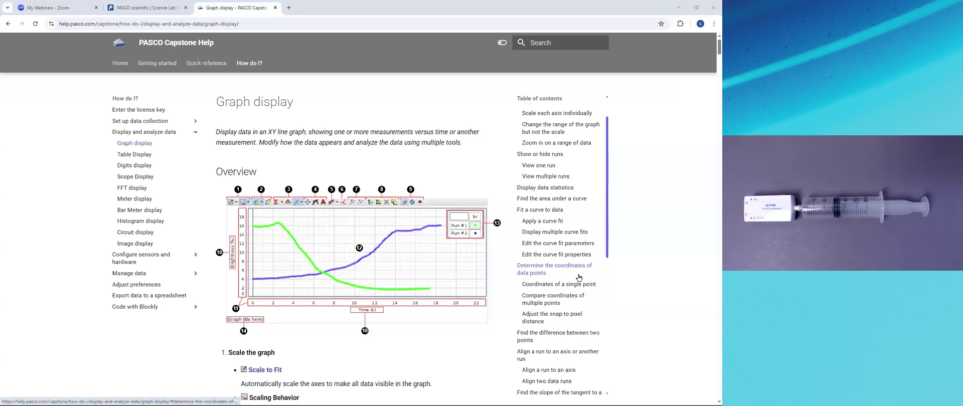
# Switch to PowerPoint and advance to the question on the "Gas Pressure & Volume" slide
pyautogui.hotkey('alt', 'Tab')
pyautogui.click(545, 299)
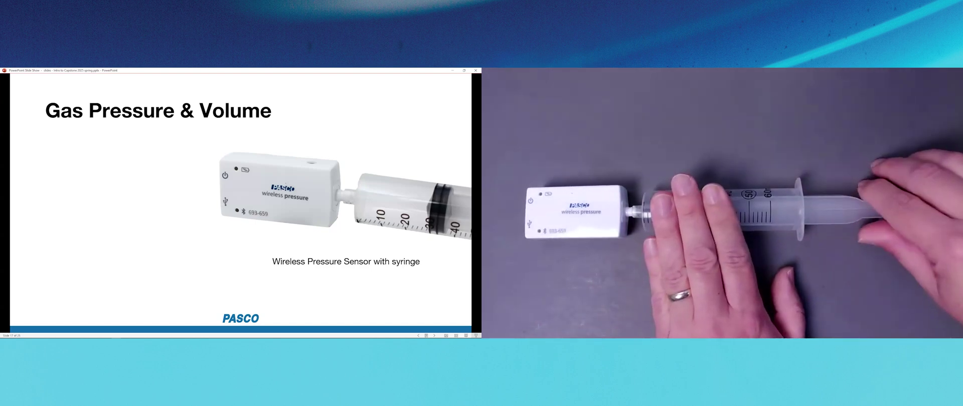
pyautogui.press('Right')
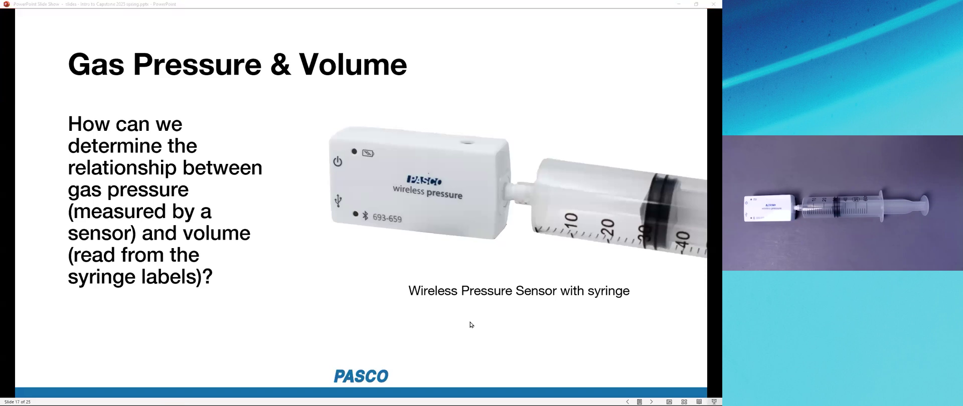
# Switch to PASCO Capstone and start a new experiment, discarding the changes to the impulse-momentum file
pyautogui.hotkey('alt', 'Tab')
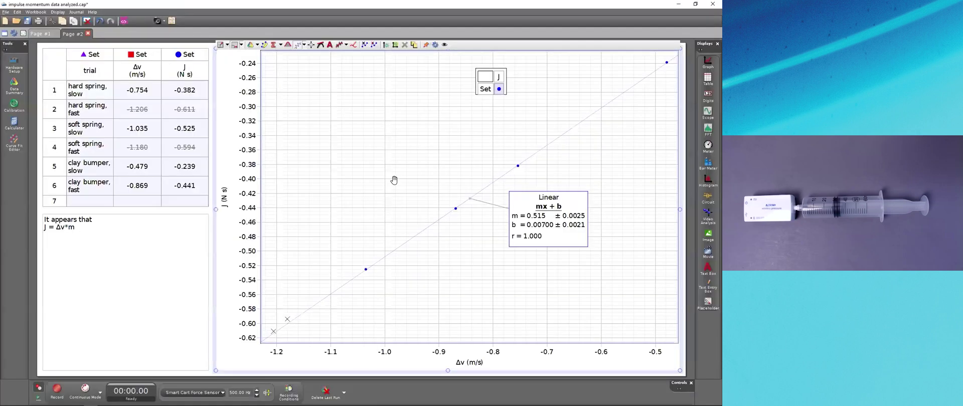
pyautogui.click(8, 14)
pyautogui.click(11, 22)
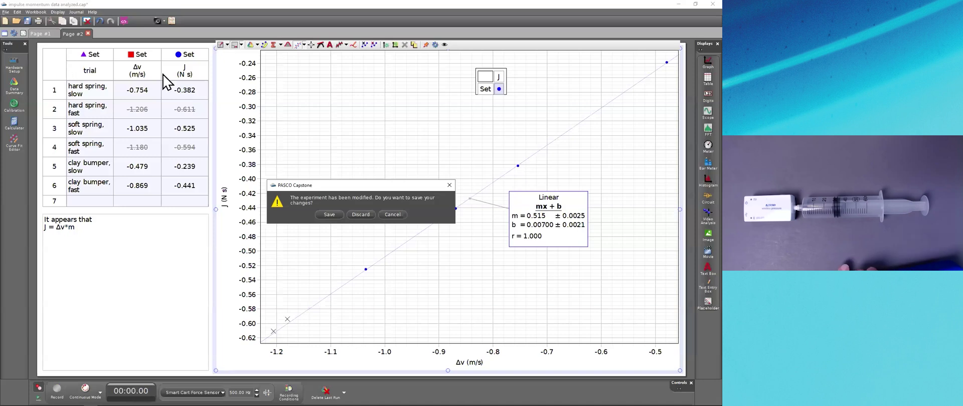
pyautogui.click(361, 214)
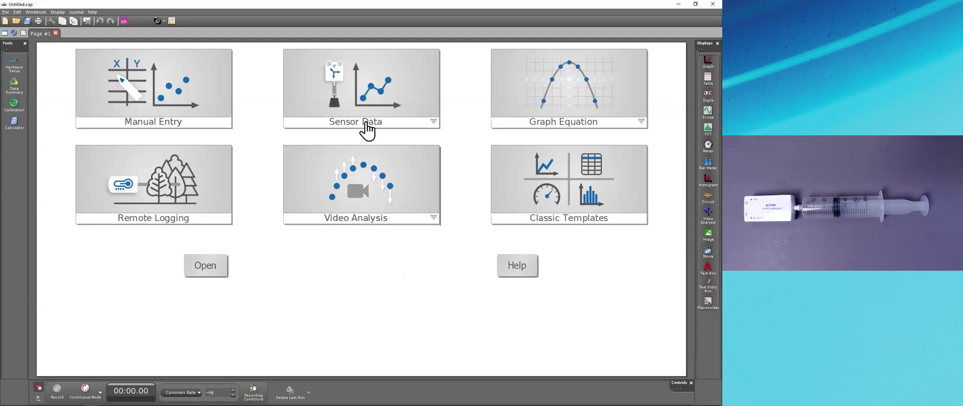
# Open the Sensor Data template for Manual Sampling, connect the 693-659 wireless pressure sensor, and close the hardware setup
pyautogui.click(433, 121)
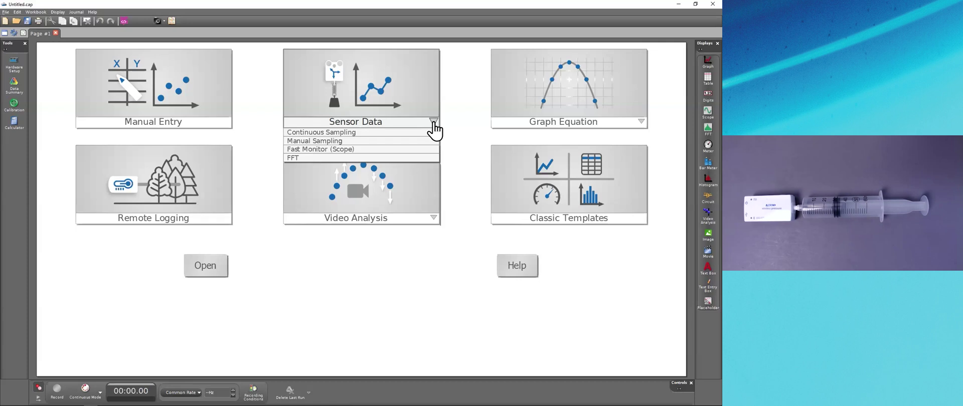
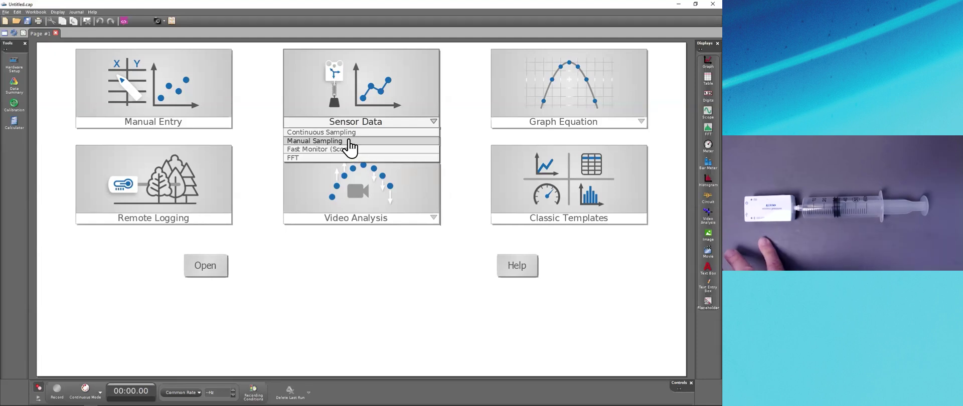
pyautogui.click(350, 142)
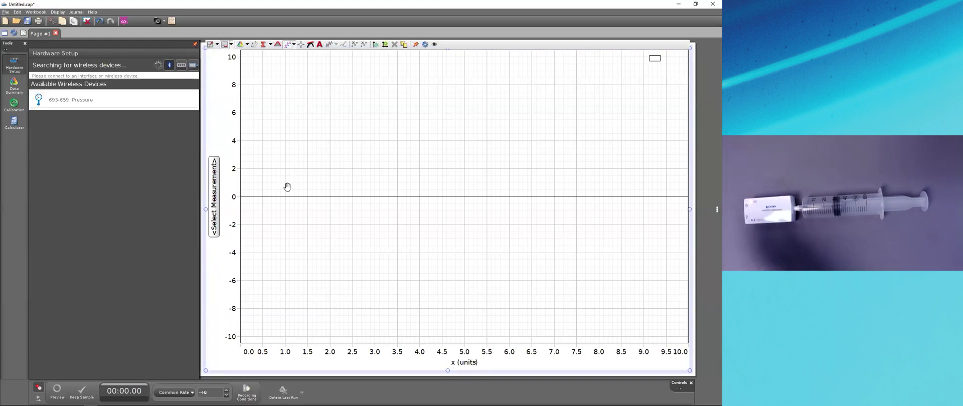
pyautogui.click(95, 101)
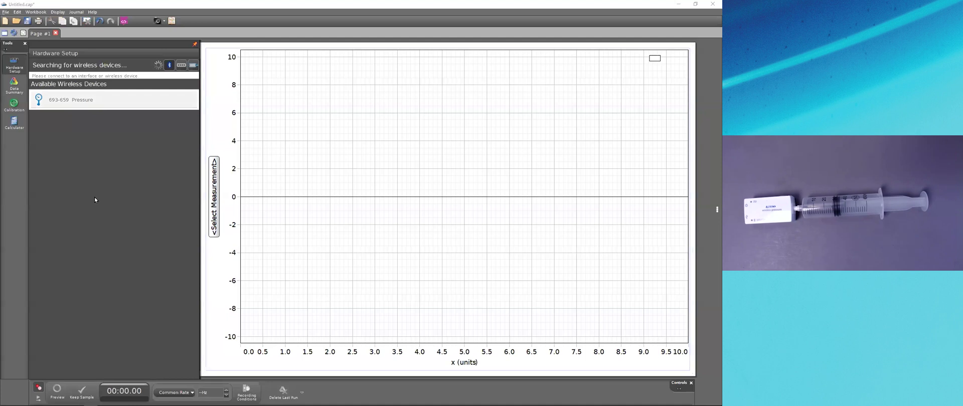
pyautogui.click(15, 67)
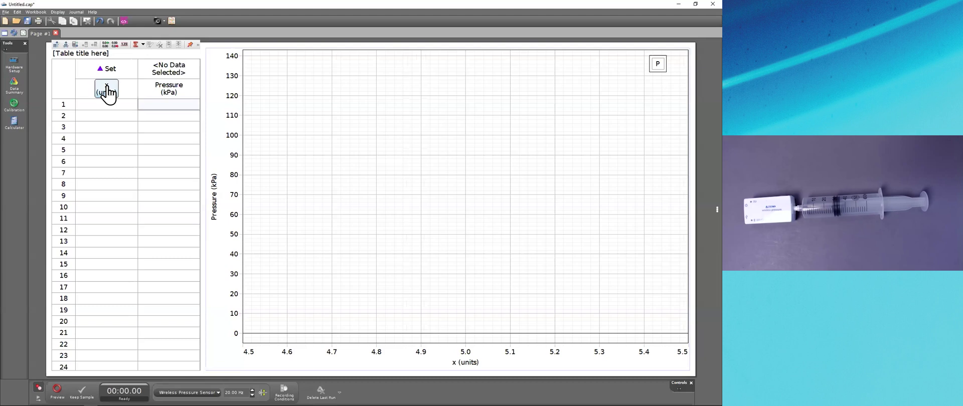
# Rename the user-entered x column in the table as Volume with units of mL
pyautogui.click(107, 89)
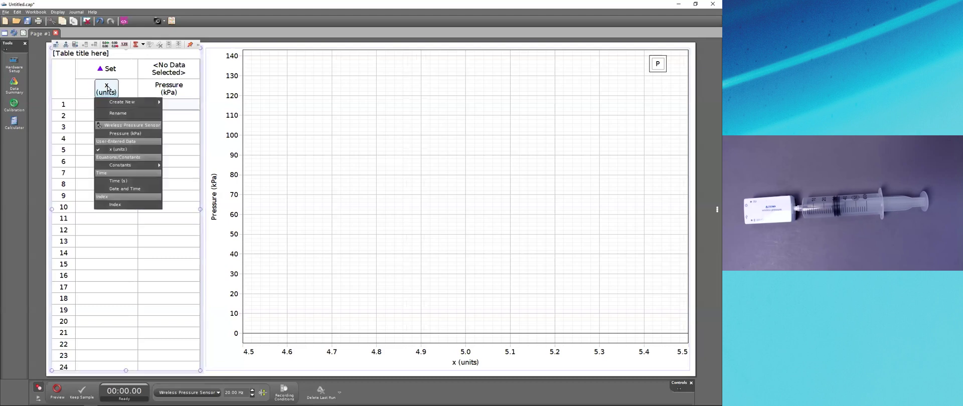
pyautogui.click(117, 112)
pyautogui.write('Volume')
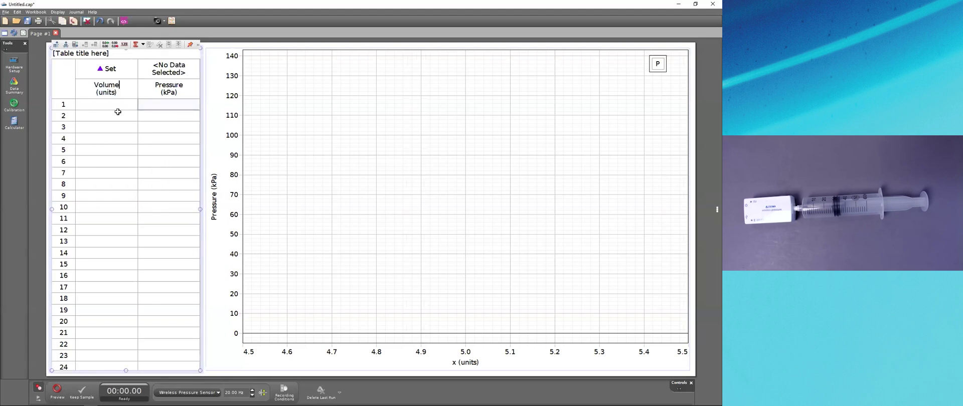
pyautogui.press('Tab')
pyautogui.write('mL')
pyautogui.press('Return')
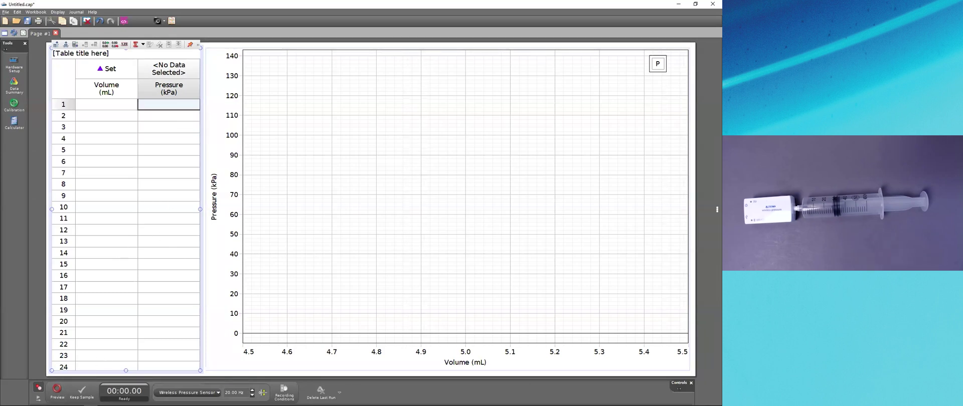
# Show the sampling mode selector in the recording controls and view its available modes
pyautogui.click(678, 389)
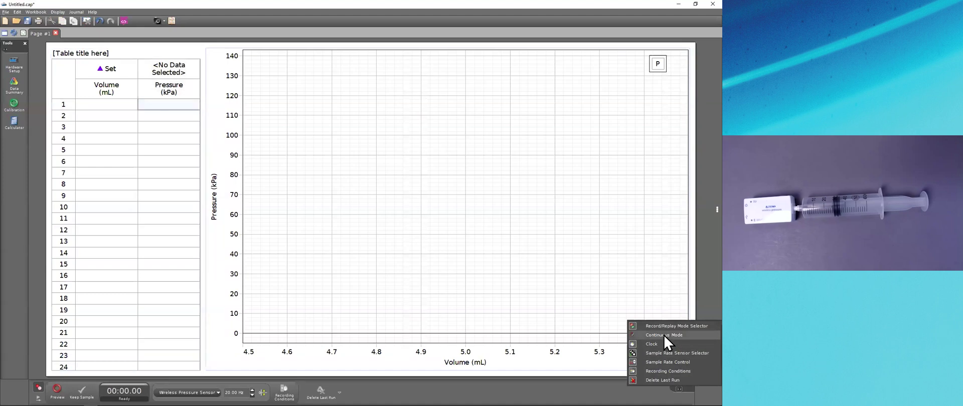
pyautogui.click(663, 335)
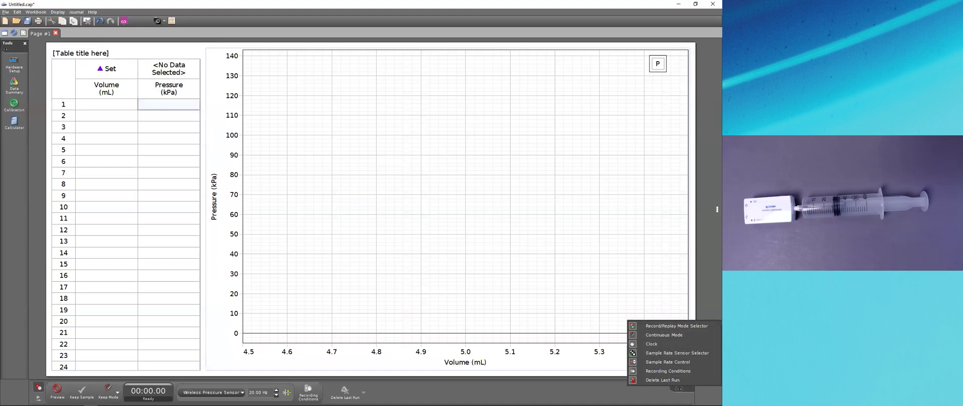
pyautogui.click(118, 393)
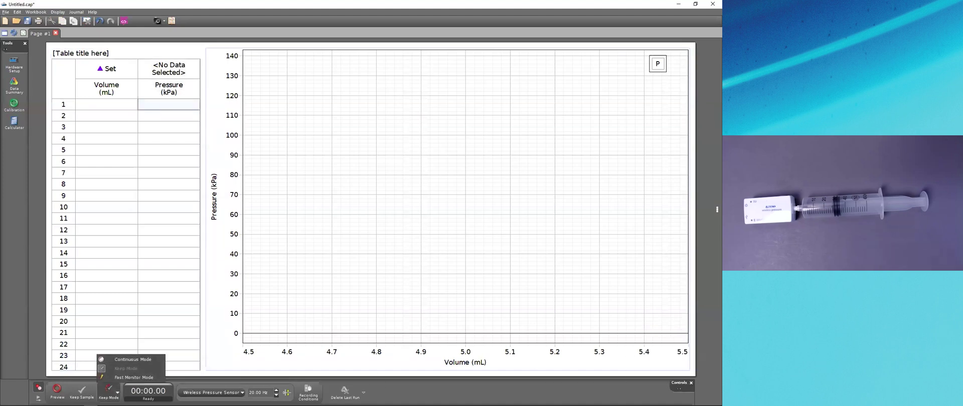
pyautogui.click(121, 361)
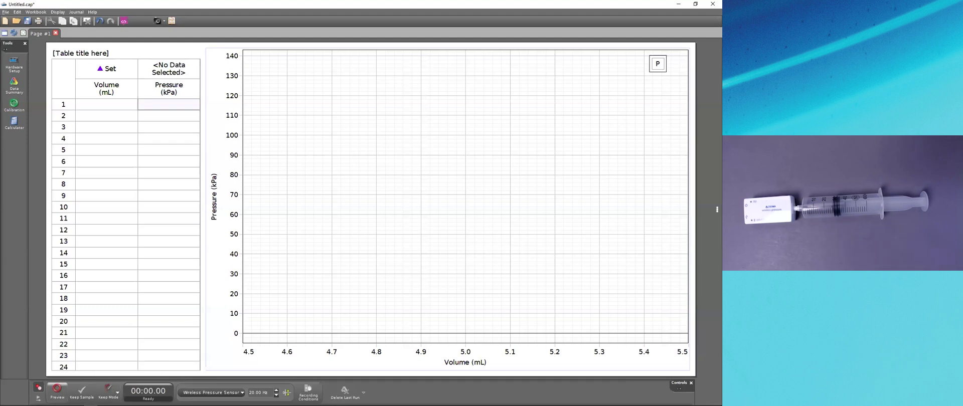
# Start previewing live pressure data, enter a volume of 60 mL in row 1, and return the live reading to that row
pyautogui.click(57, 390)
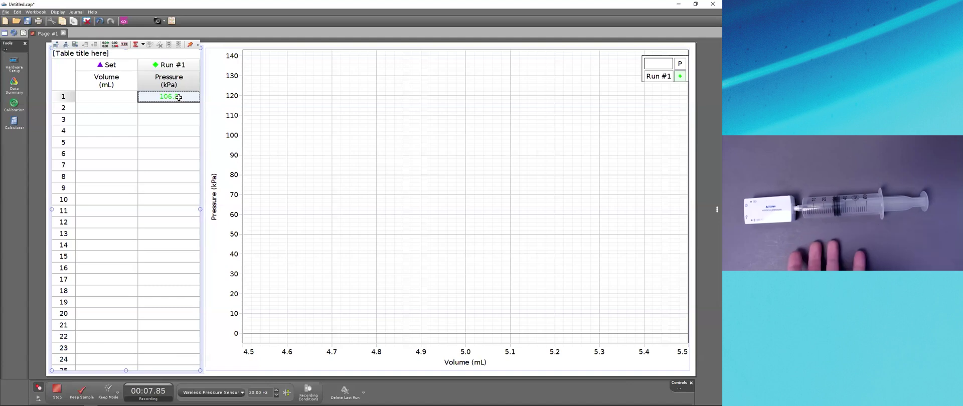
pyautogui.click(116, 95)
pyautogui.write('60')
pyautogui.press('Return')
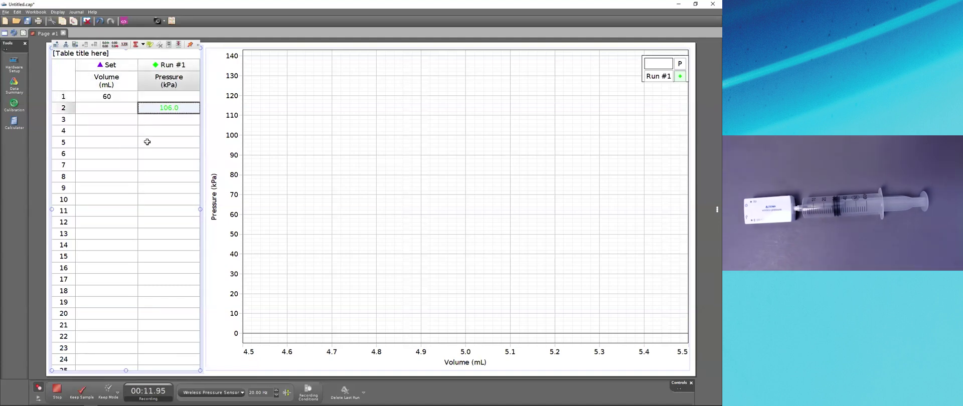
pyautogui.click(159, 95)
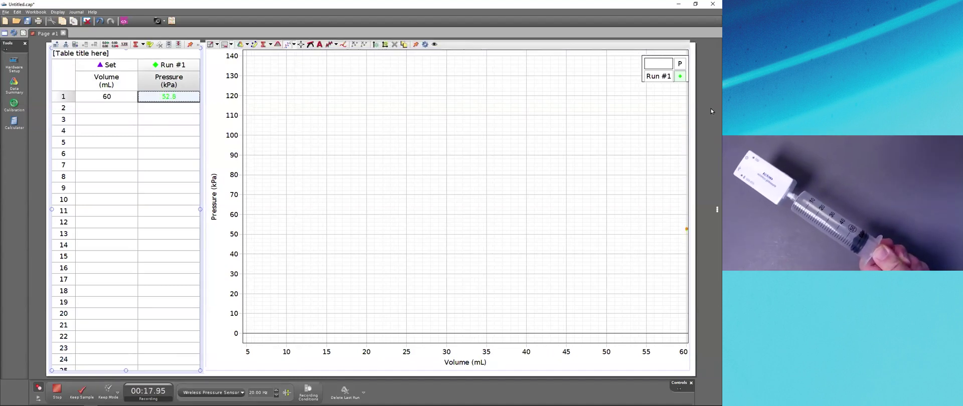
# Add a Digits display of Pressure (kPa) below the table and shrink it to show more table rows
pyautogui.click(712, 200)
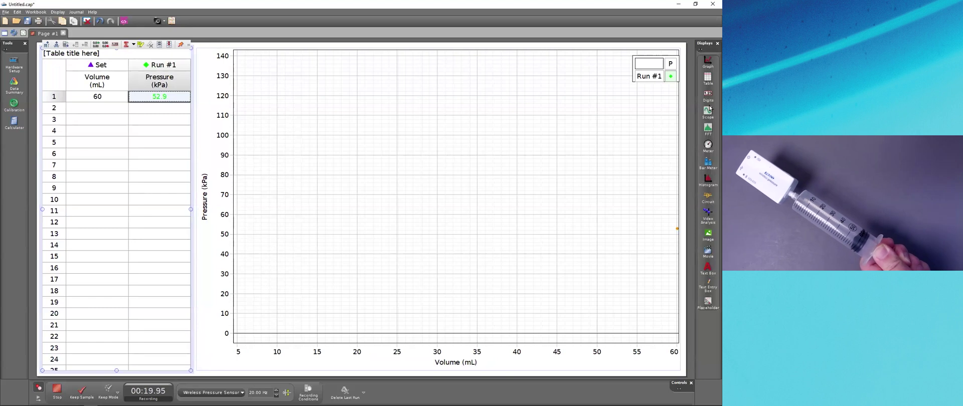
pyautogui.moveTo(707, 95); pyautogui.dragTo(97, 322)
pyautogui.click(75, 231)
pyautogui.click(79, 262)
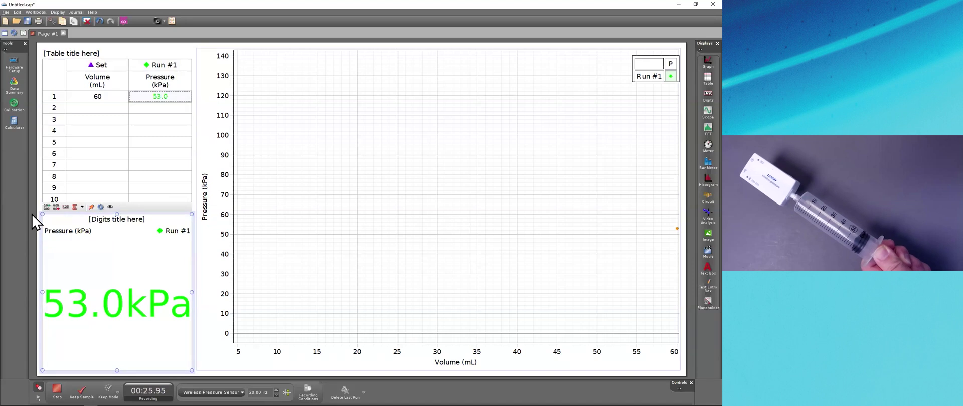
pyautogui.moveTo(38, 209); pyautogui.dragTo(27, 249)
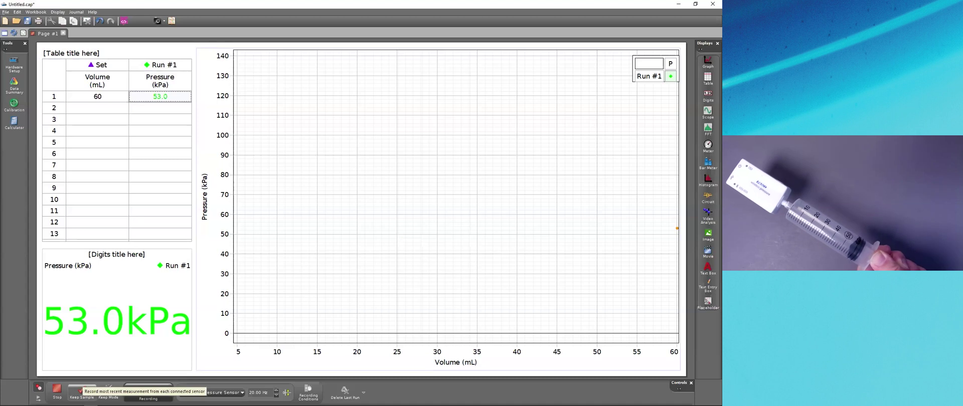
# Keep the pressure sample for 60 mL and fill rows 2 to 10 with volumes from 55 down to 15 mL in 5 mL steps
pyautogui.click(81, 390)
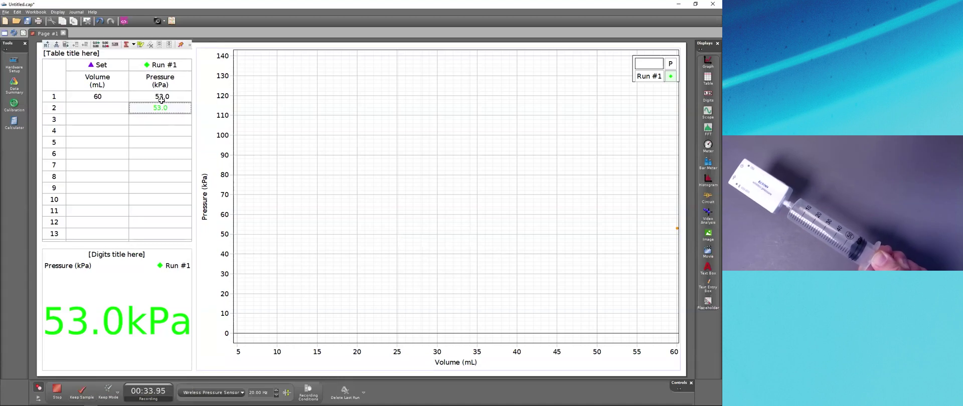
pyautogui.click(112, 109)
pyautogui.write('55')
pyautogui.press('Return')
pyautogui.write('50')
pyautogui.press('Return')
pyautogui.write('545')
pyautogui.press('Return')
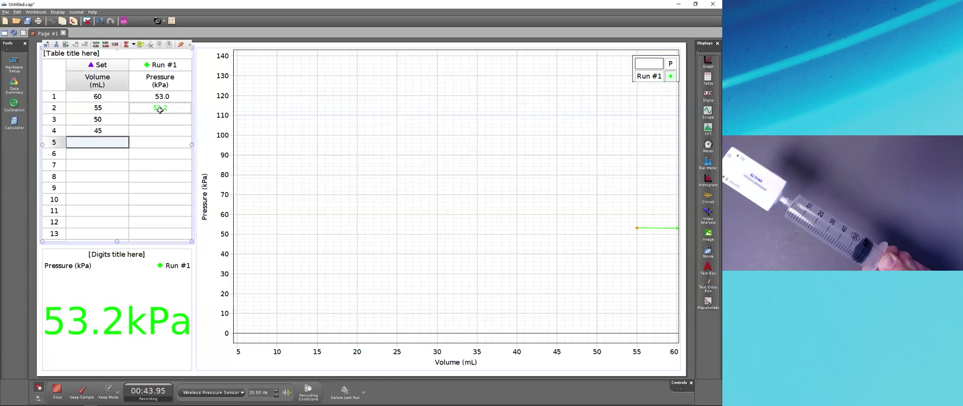
pyautogui.write('40')
pyautogui.press('Return')
pyautogui.write('35')
pyautogui.press('Return')
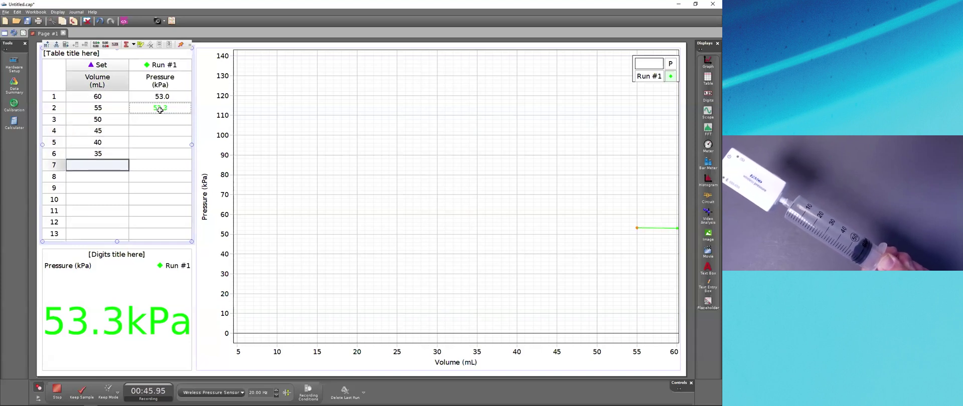
pyautogui.write('30')
pyautogui.press('Return')
pyautogui.write('25')
pyautogui.press('Return')
pyautogui.write('20')
pyautogui.press('Return')
pyautogui.write('15')
pyautogui.press('Return')
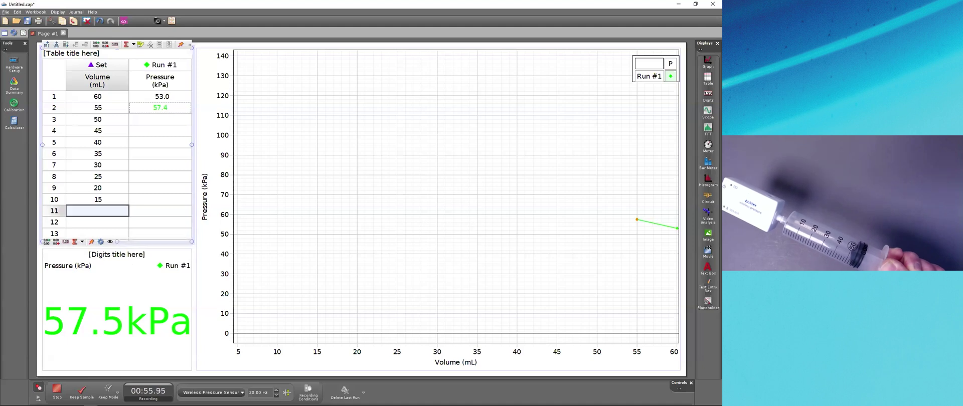
# Keep pressure samples for 55, 50 and 45 mL, reselecting the 45 mL row's pressure cell to overwrite its mistaken sample
pyautogui.click(82, 389)
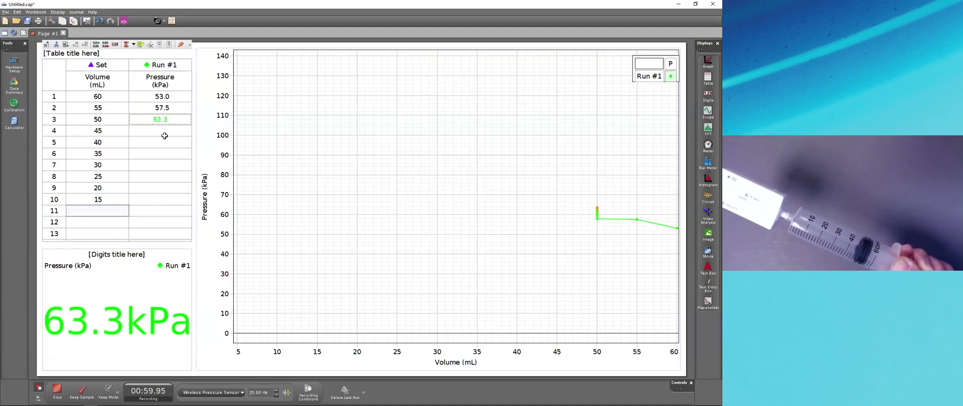
pyautogui.click(82, 389)
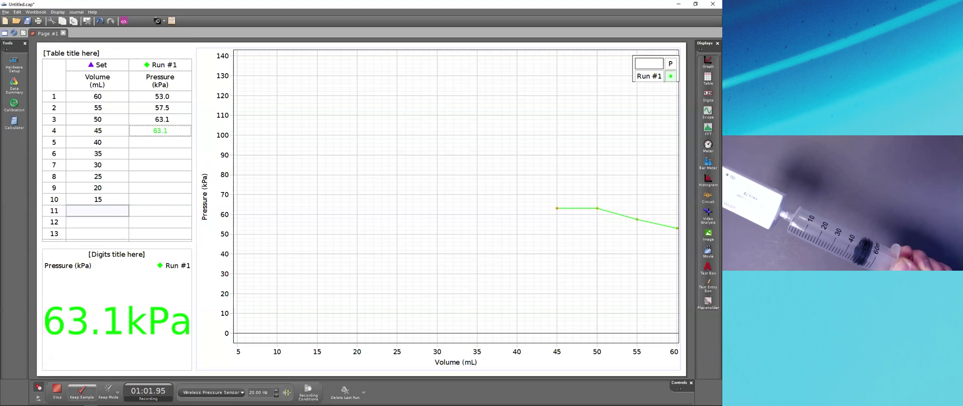
pyautogui.click(82, 390)
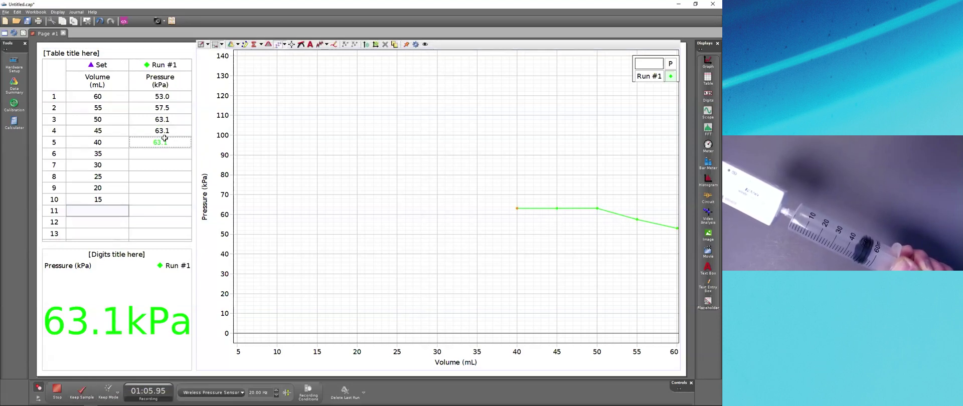
pyautogui.doubleClick(162, 135)
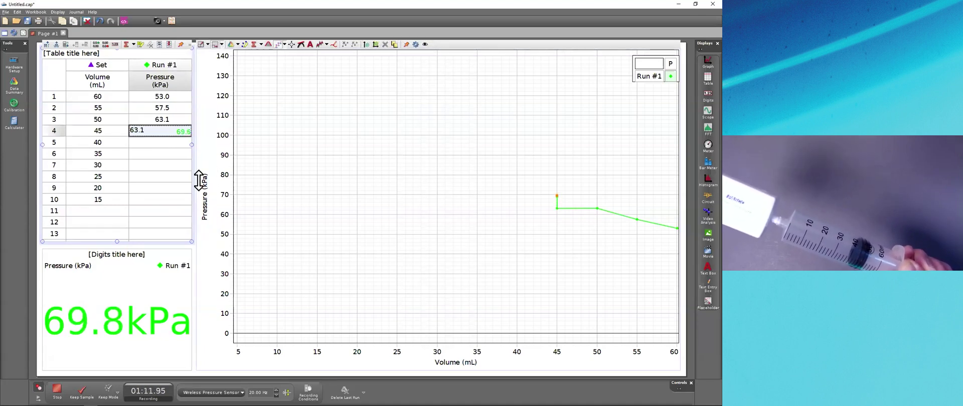
pyautogui.click(82, 391)
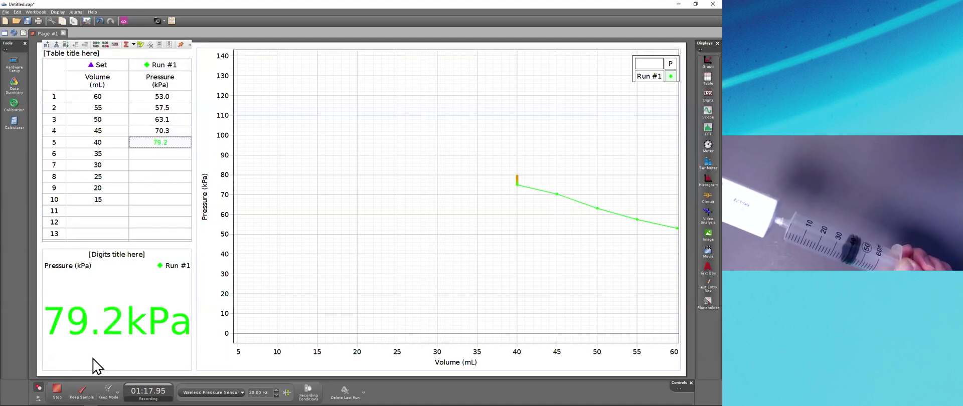
# Keep pressure samples for 40, 35, 30, 25 and 20 mL
pyautogui.click(82, 391)
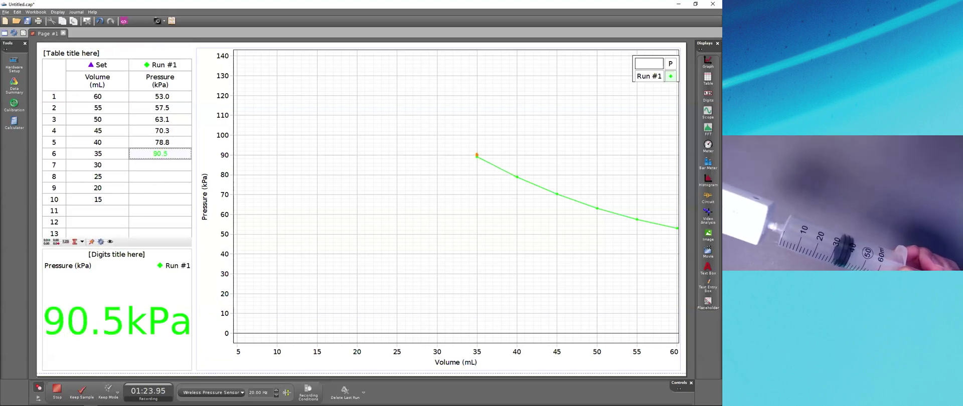
pyautogui.click(82, 391)
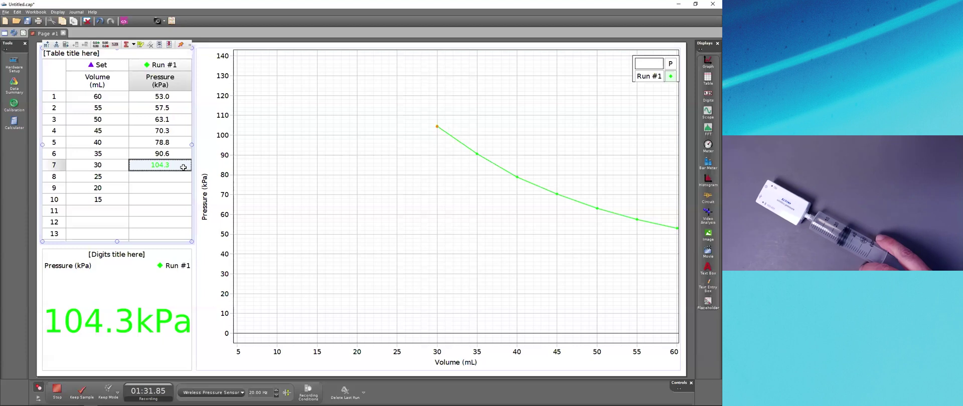
pyautogui.press('Return')
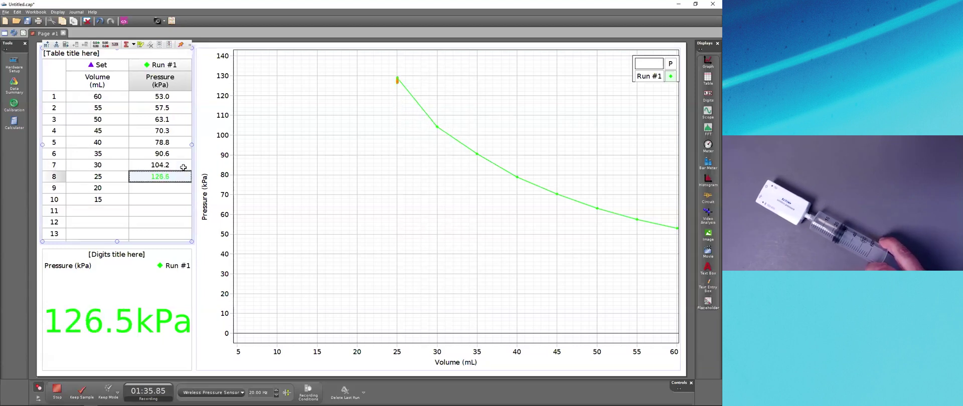
pyautogui.press('Return')
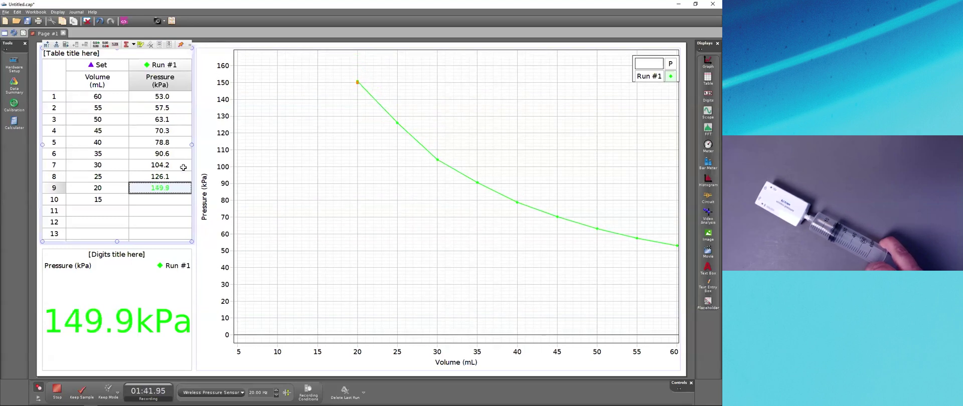
pyautogui.press('Return')
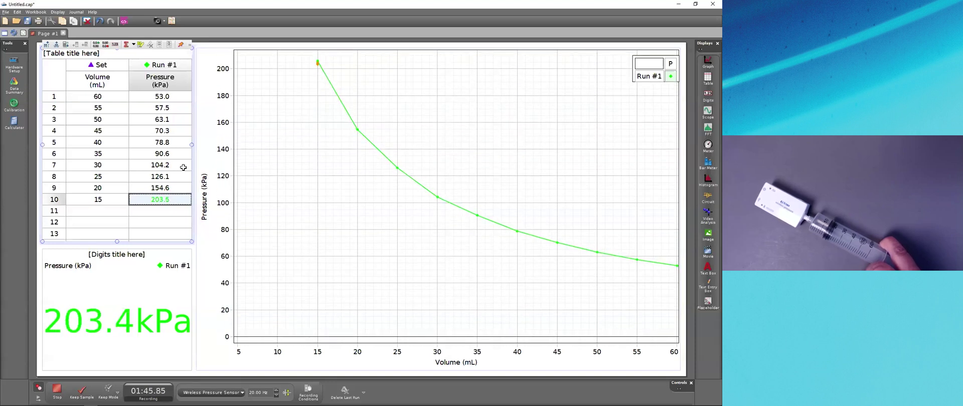
# Keep the pressure sample for 15 mL and stop the recording
pyautogui.press('Return')
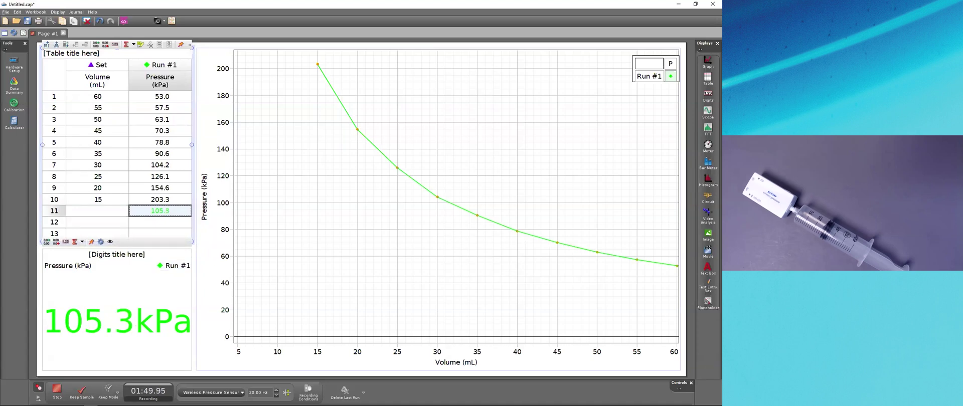
pyautogui.click(57, 391)
# Scale the pressure–volume graph to fit all data and hide the connecting lines of Run #1
pyautogui.click(375, 234)
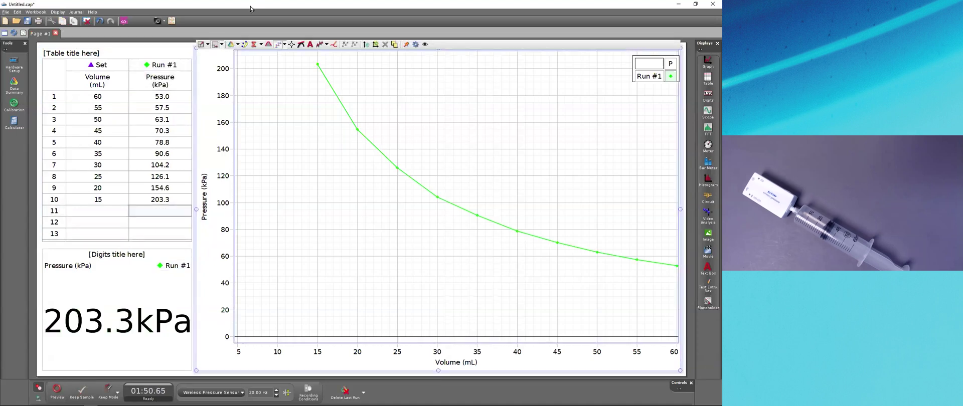
pyautogui.click(201, 45)
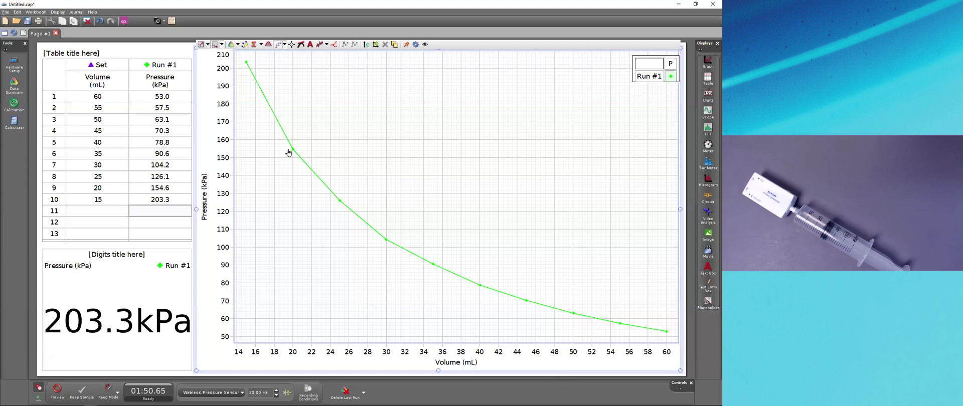
pyautogui.rightClick(291, 151)
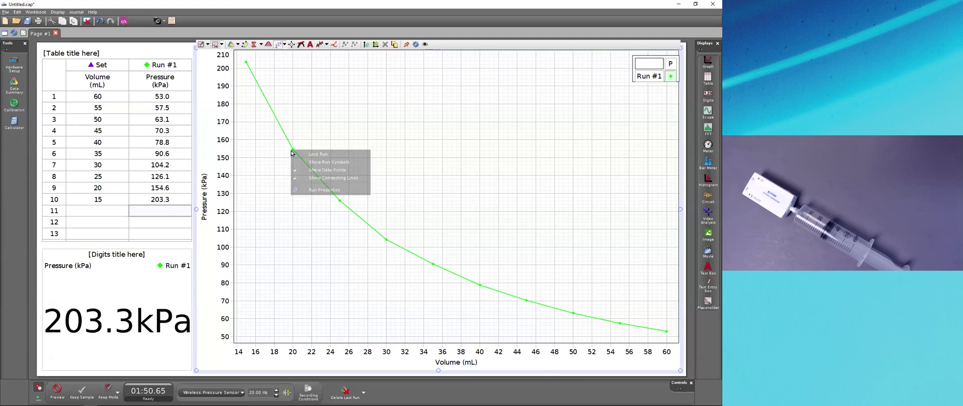
pyautogui.click(303, 179)
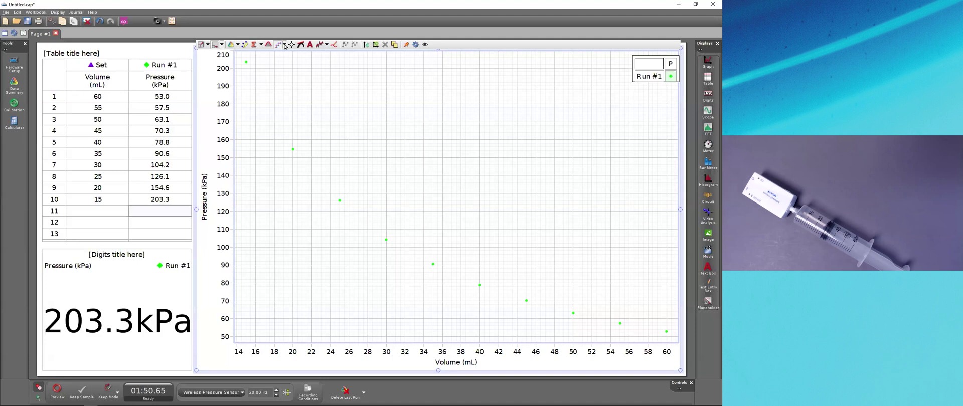
# Apply Linear, Inverse (no offset) and Inverse Square (no offset) curve fits to the pressure–volume data
pyautogui.click(285, 46)
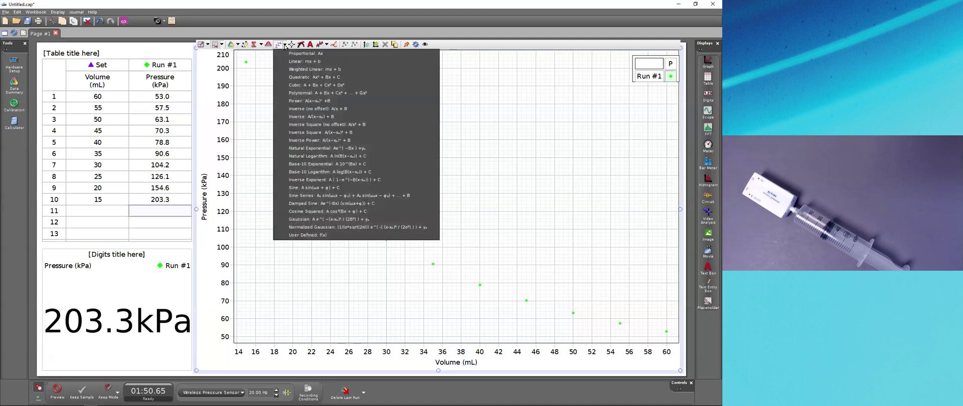
pyautogui.click(294, 62)
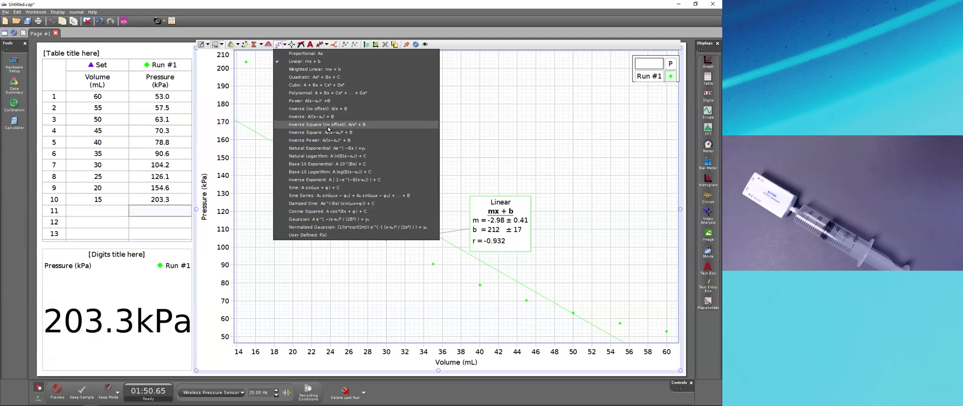
pyautogui.click(317, 108)
pyautogui.click(326, 125)
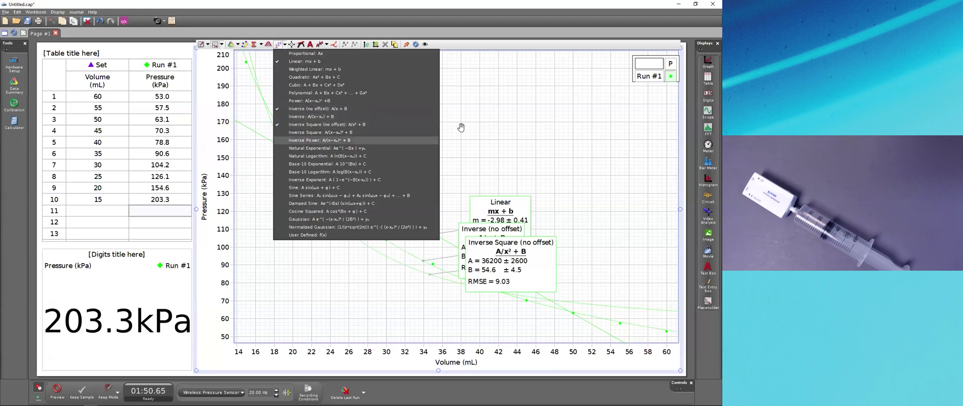
pyautogui.click(461, 128)
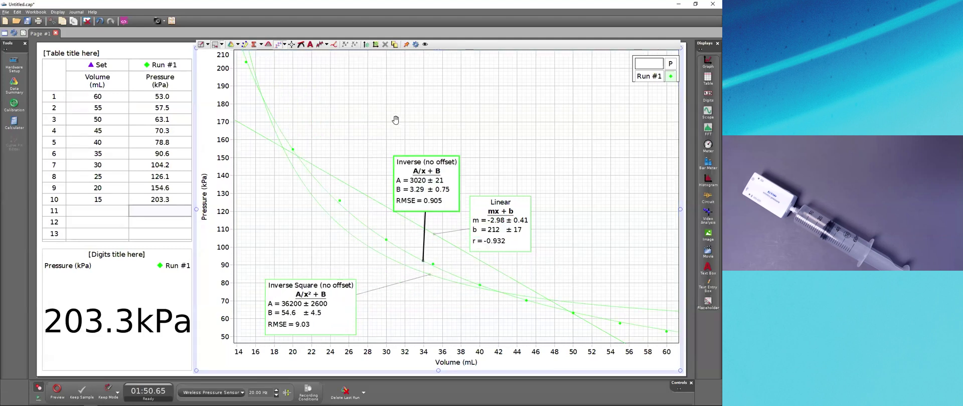
# Spread the fit result boxes apart on the graph and show the Root MSE for the Linear fit
pyautogui.moveTo(396, 121); pyautogui.dragTo(395, 119)
pyautogui.moveTo(506, 222); pyautogui.dragTo(545, 158)
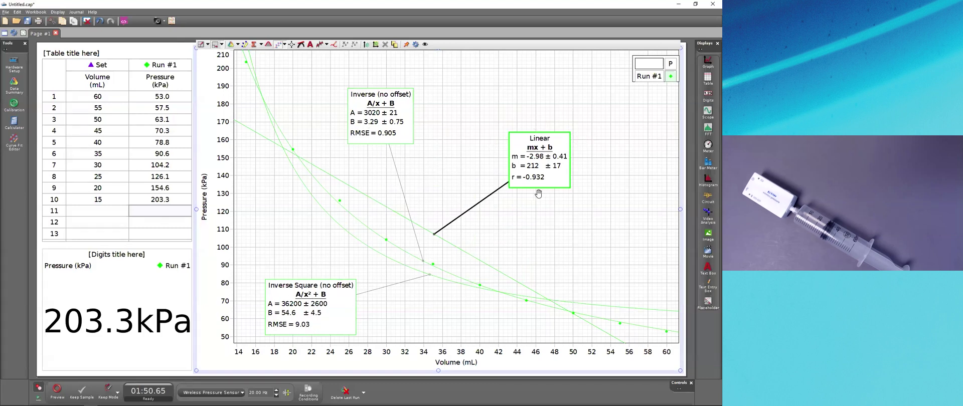
pyautogui.rightClick(545, 159)
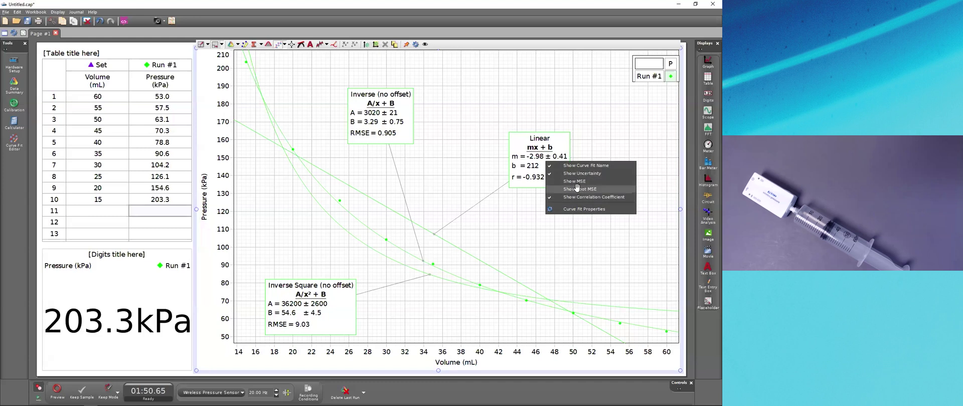
pyautogui.click(547, 190)
pyautogui.moveTo(537, 171); pyautogui.dragTo(540, 173)
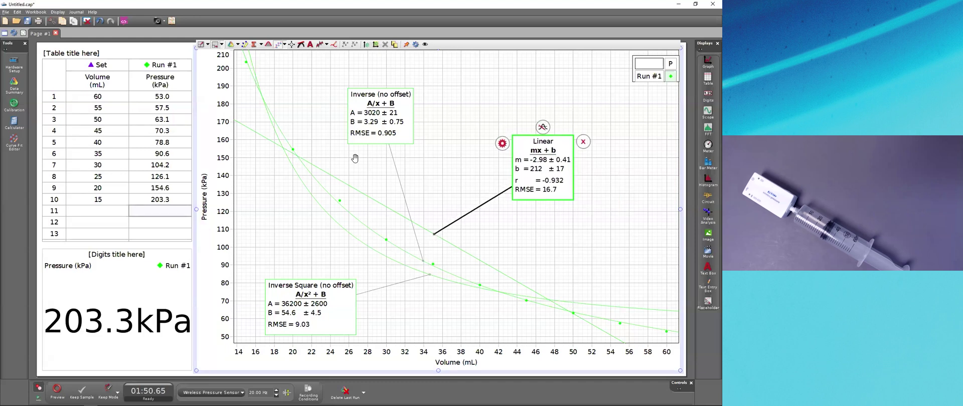
# Compare the fits' RMSE values and remove the Inverse Square and Linear fits, keeping only Inverse (no offset)
pyautogui.moveTo(361, 127); pyautogui.dragTo(367, 132)
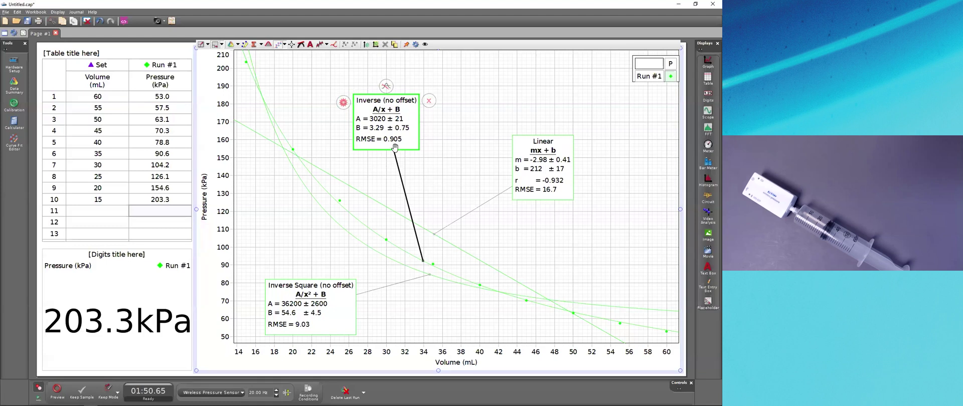
pyautogui.click(306, 325)
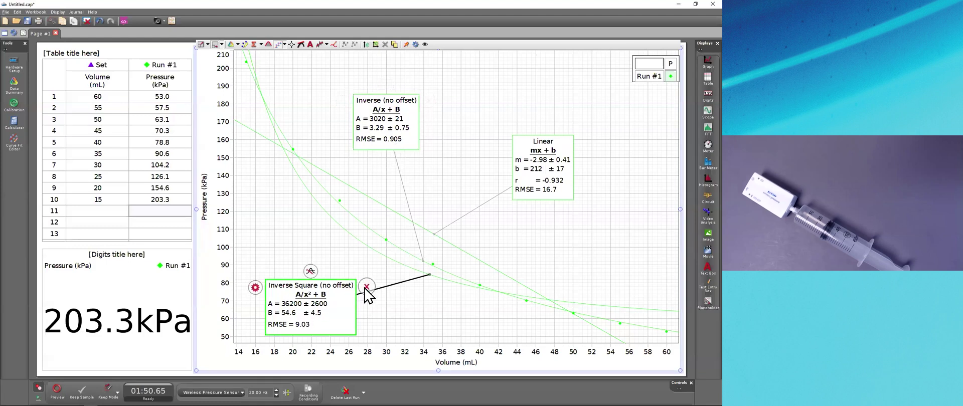
pyautogui.click(367, 285)
pyautogui.click(545, 164)
pyautogui.click(502, 144)
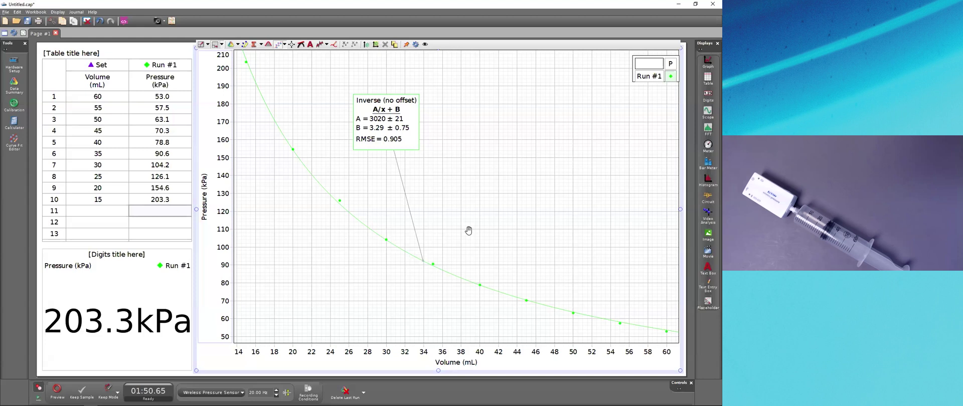
# Add a second graph below the first, plotting Pressure (kPa) against Volume (mL)
pyautogui.moveTo(707, 61); pyautogui.dragTo(449, 372)
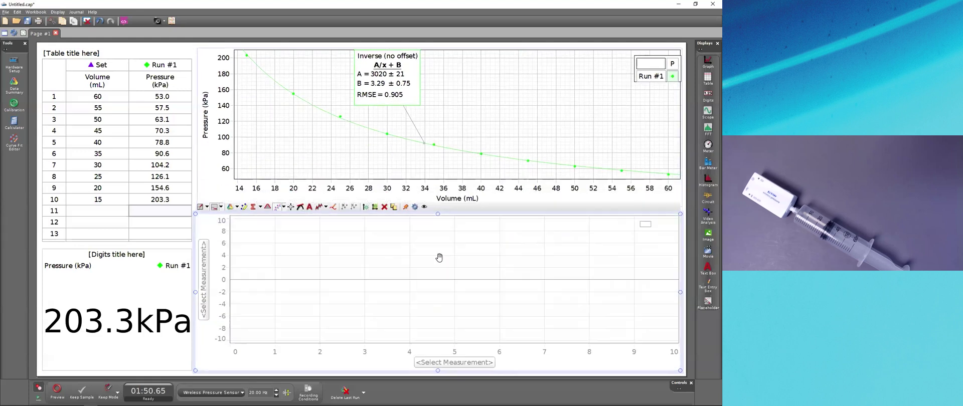
pyautogui.click(206, 259)
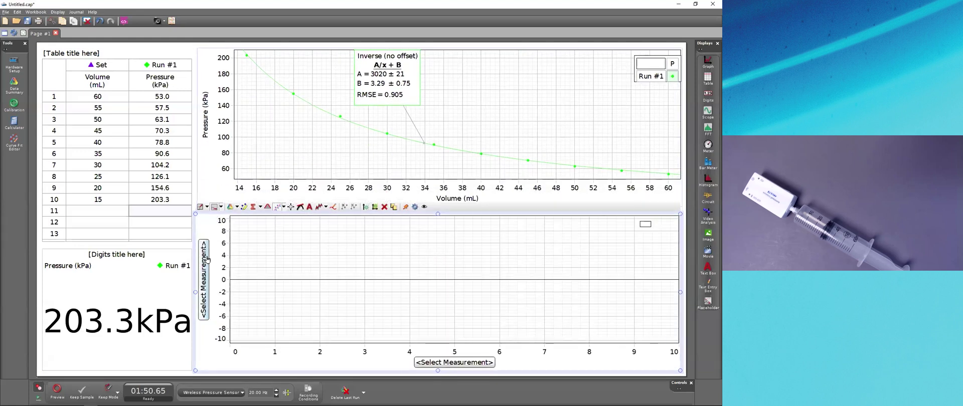
pyautogui.click(264, 332)
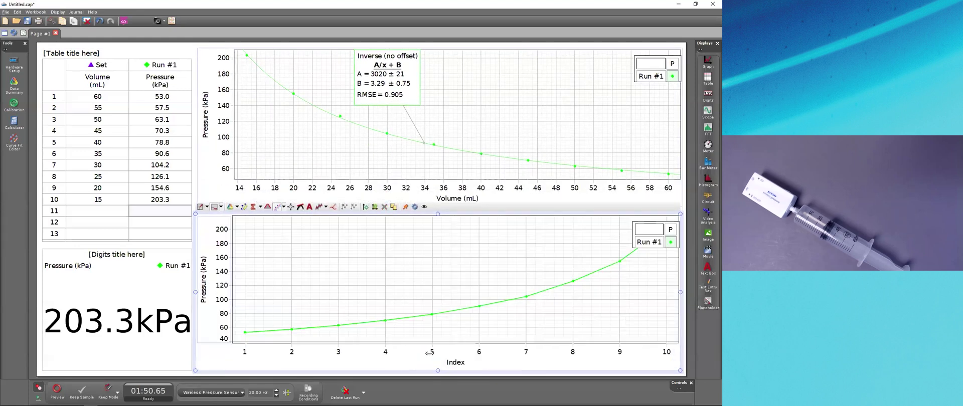
pyautogui.click(454, 365)
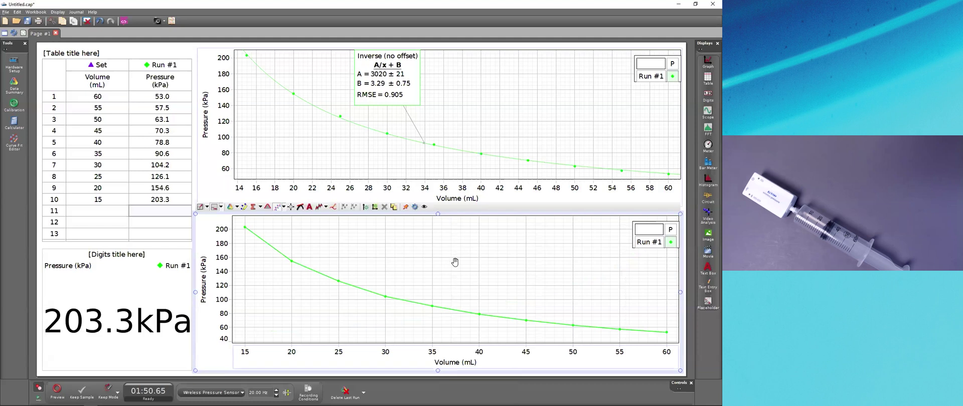
# Change the volume axis units to litres on both graphs
pyautogui.click(472, 198)
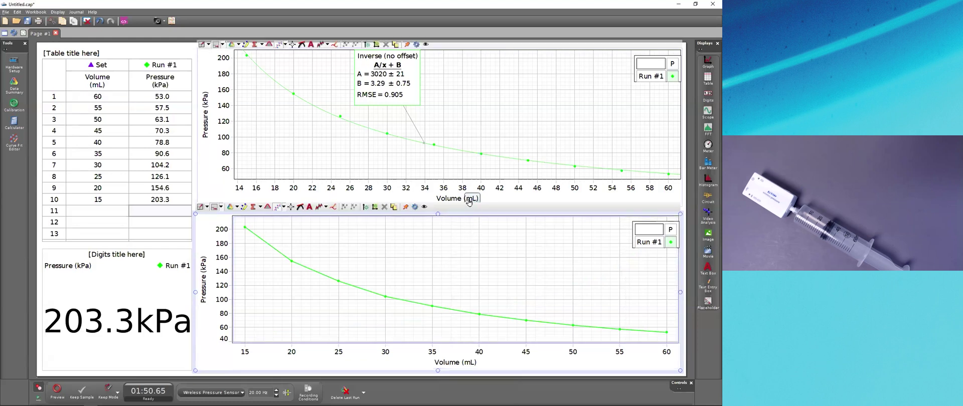
pyautogui.click(472, 198)
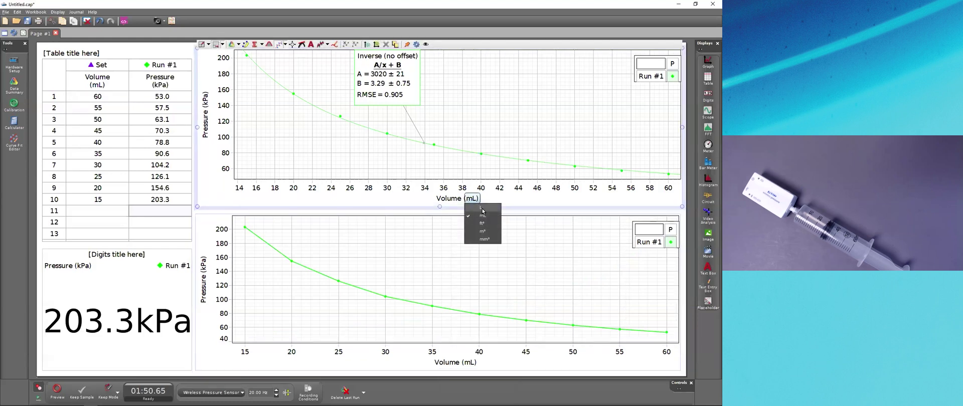
pyautogui.click(482, 208)
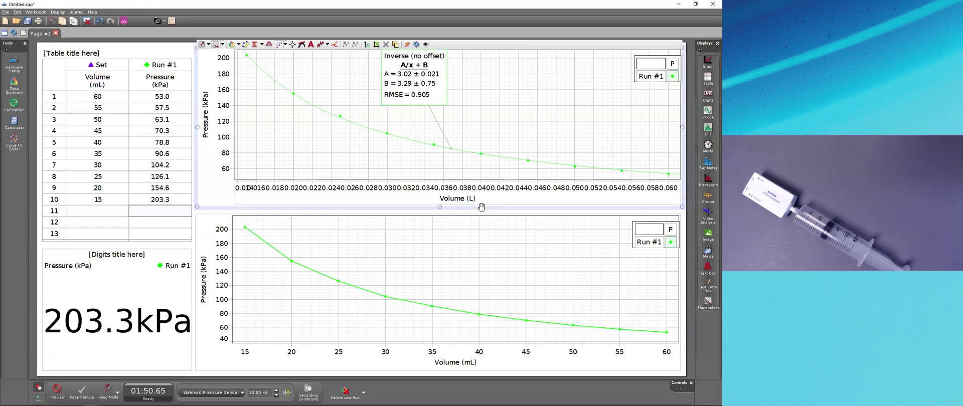
pyautogui.click(472, 363)
pyautogui.click(483, 373)
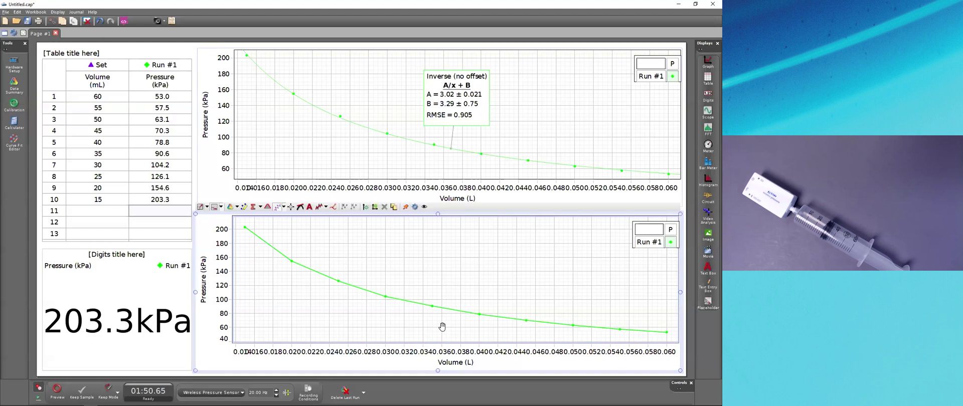
# Apply the inverse-volume QuickCalc to the lower graph's horizontal axis and move its legend clear of the data
pyautogui.click(454, 366)
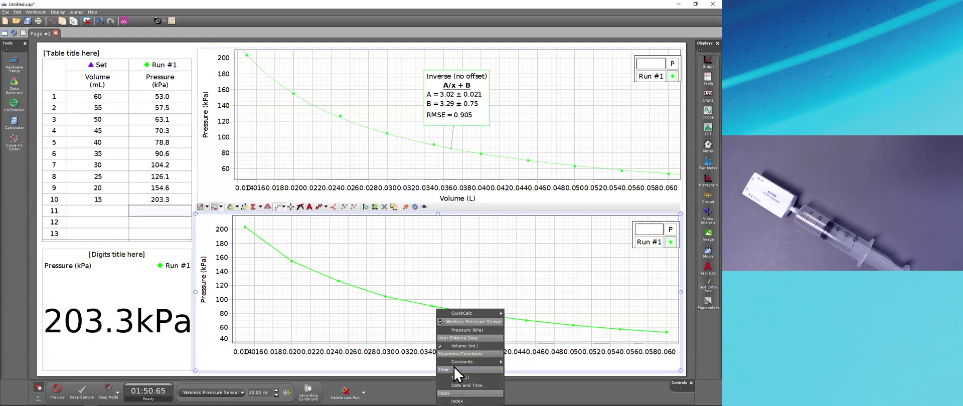
pyautogui.moveTo(461, 313)
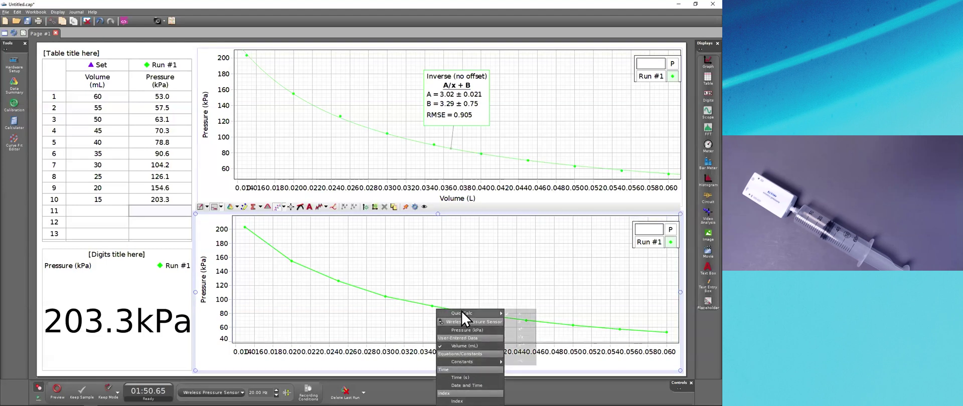
pyautogui.click(526, 345)
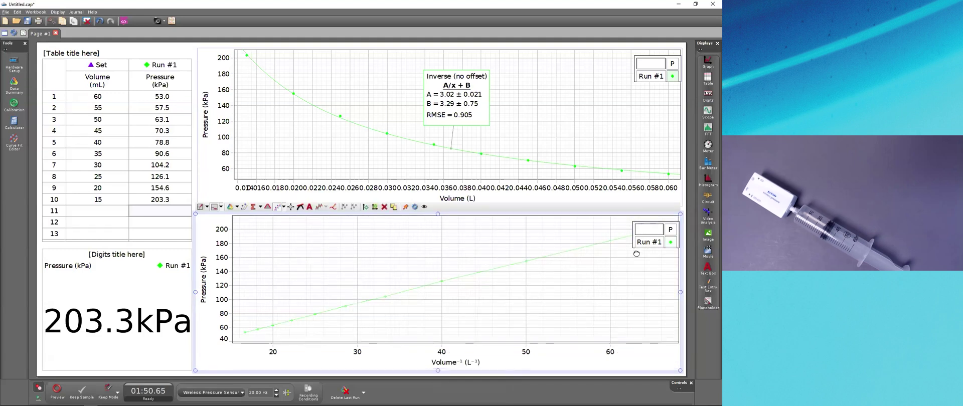
pyautogui.moveTo(636, 225); pyautogui.dragTo(618, 288)
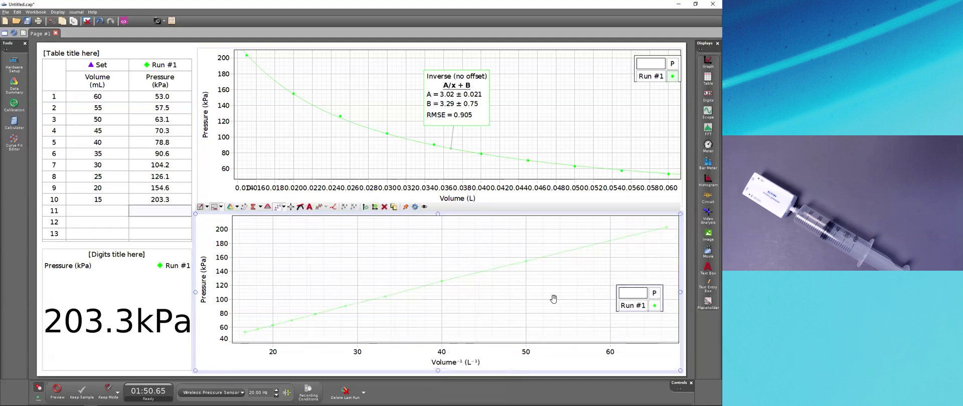
pyautogui.rightClick(444, 285)
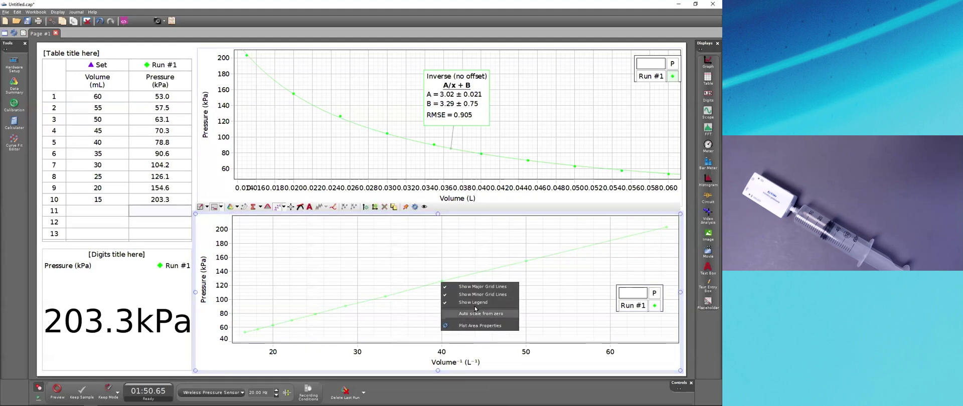
pyautogui.click(441, 280)
pyautogui.rightClick(440, 280)
pyautogui.click(350, 264)
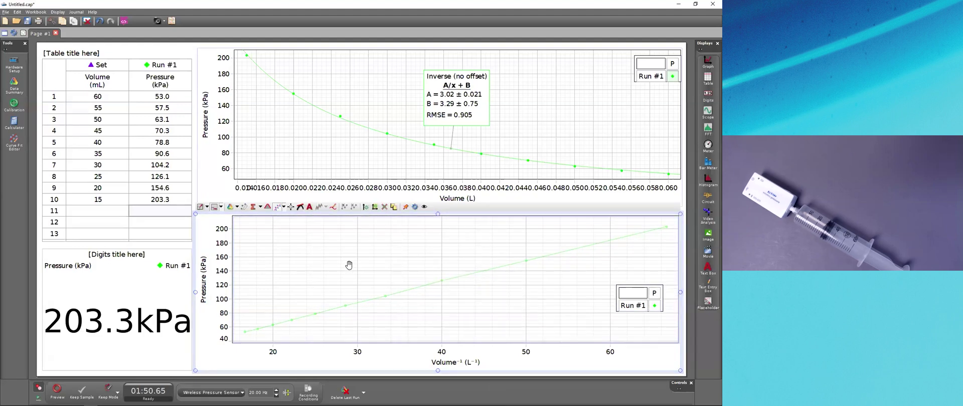
# Apply a Linear fit to the lower graph's pressure versus inverse-volume data and move its result box to an empty area
pyautogui.click(284, 207)
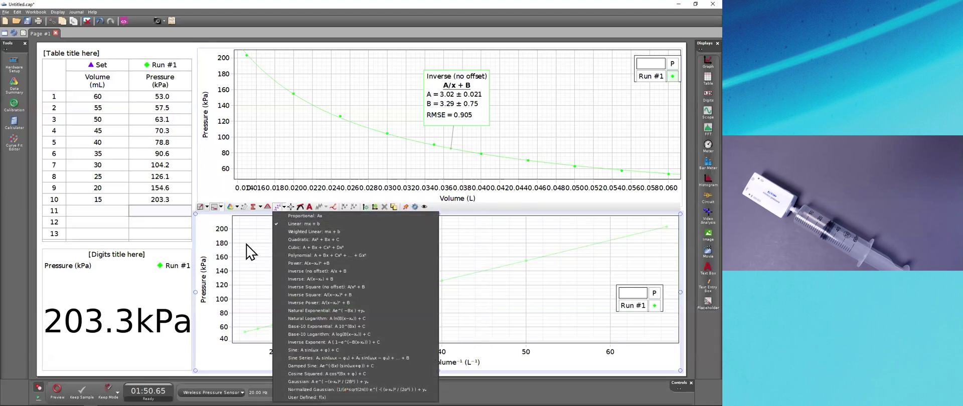
pyautogui.click(264, 218)
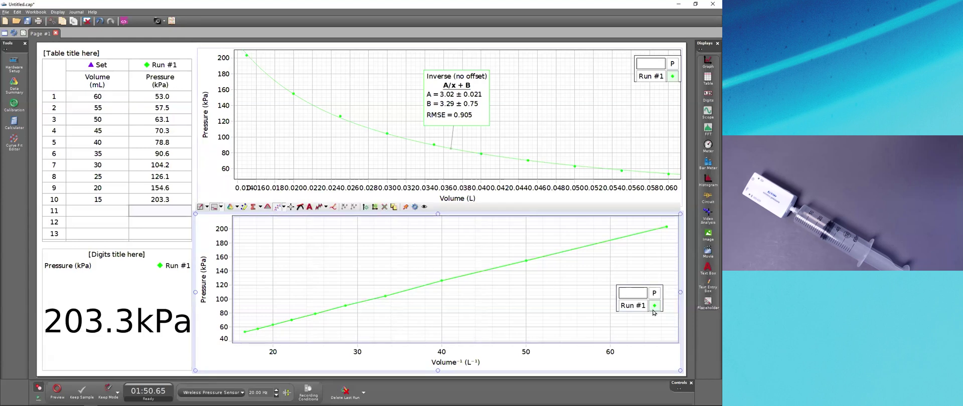
pyautogui.click(283, 207)
pyautogui.click(293, 224)
pyautogui.moveTo(496, 238); pyautogui.dragTo(297, 236)
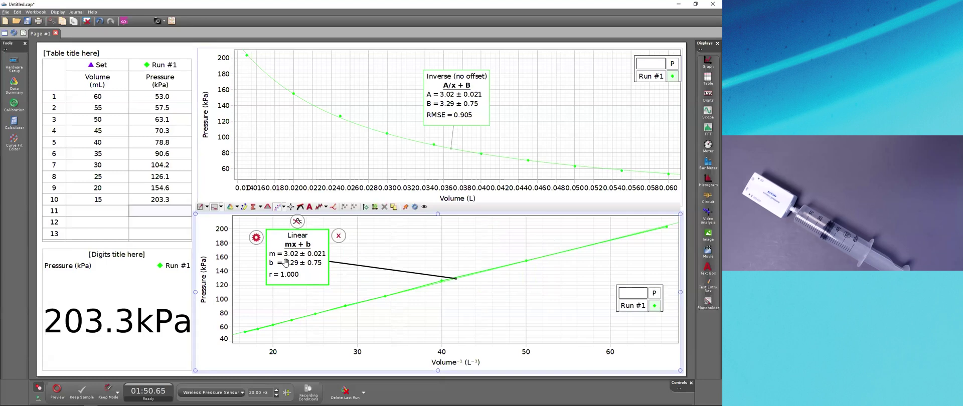
# Compare the upper graph's Inverse fit coefficients A and B with the lower graph's Linear slope and intercept
pyautogui.click(451, 89)
pyautogui.click(451, 90)
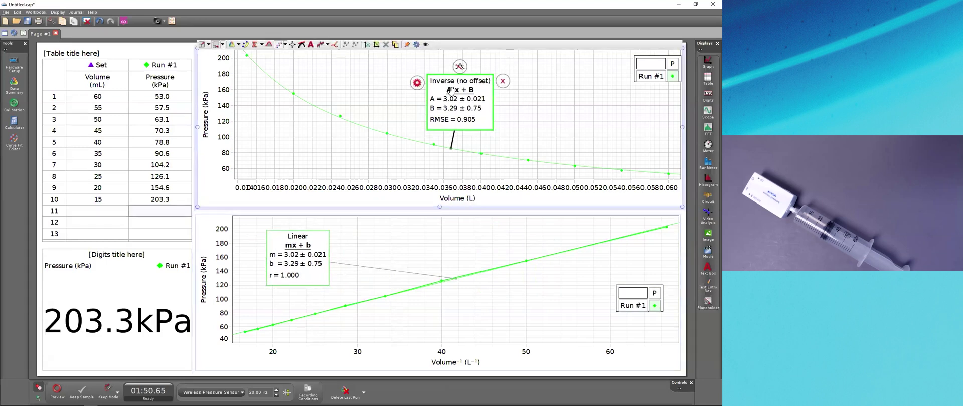
pyautogui.click(234, 313)
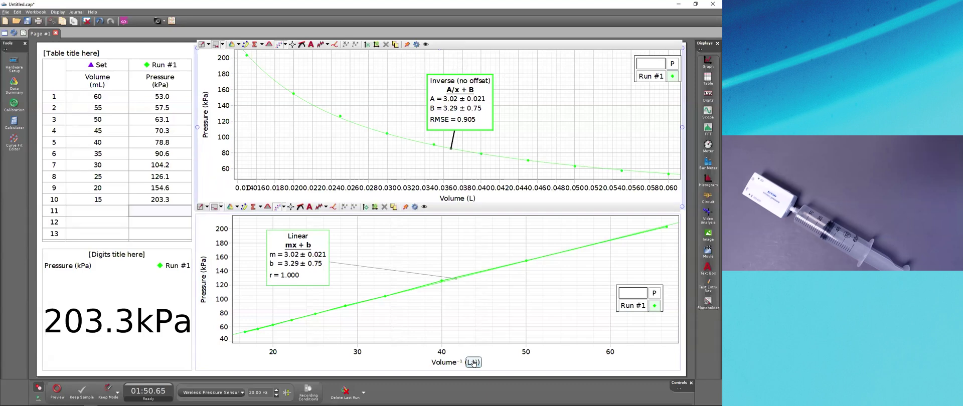
pyautogui.click(356, 121)
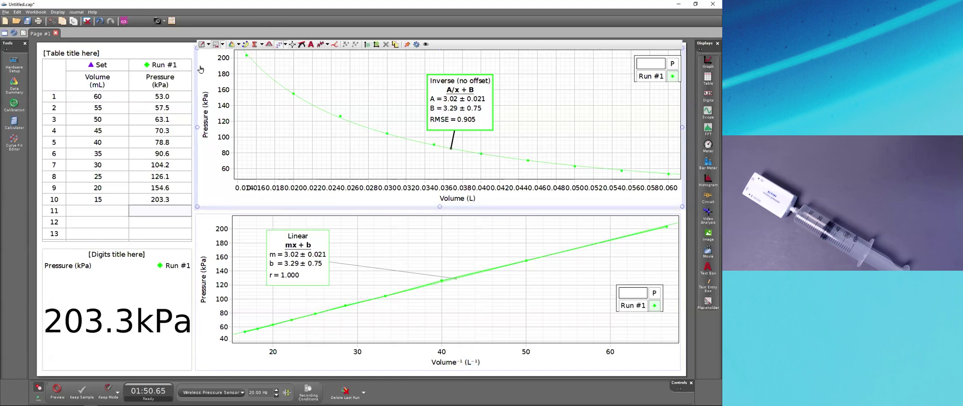
# Add a calculated column to the data table that multiplies pressure by volume, using the formula [Pressure (kPa)]*[Volume (L)]
pyautogui.click(174, 118)
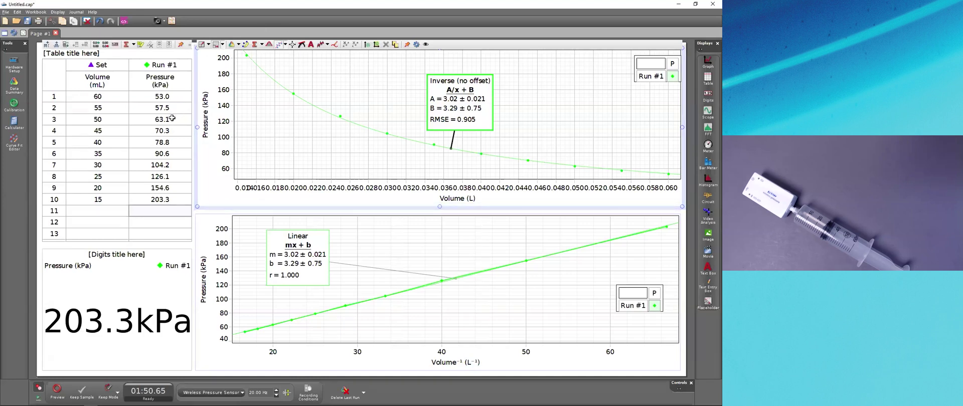
pyautogui.click(141, 84)
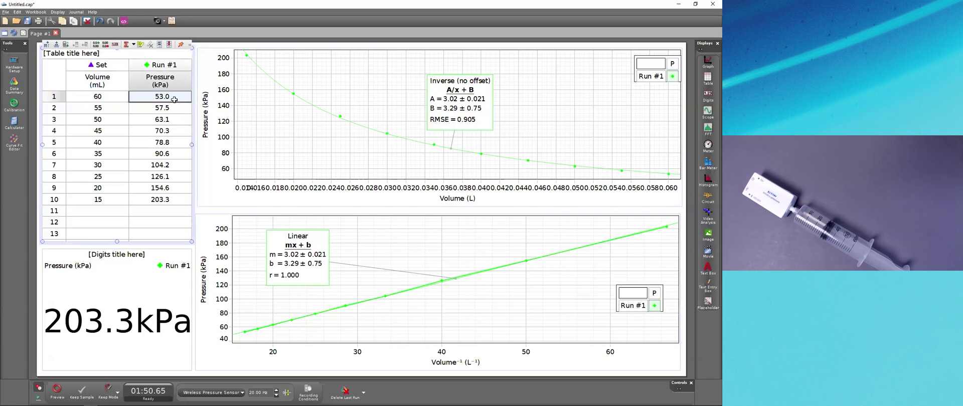
pyautogui.click(65, 49)
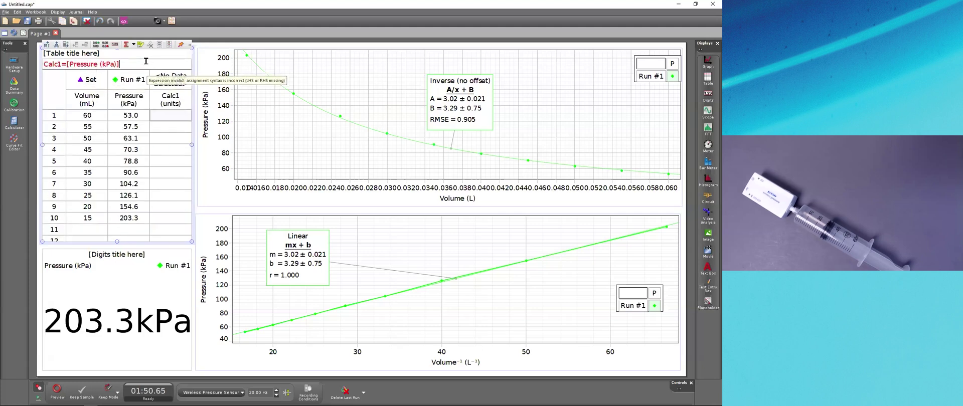
pyautogui.write('*')
pyautogui.rightClick(146, 61)
pyautogui.moveTo(241, 65)
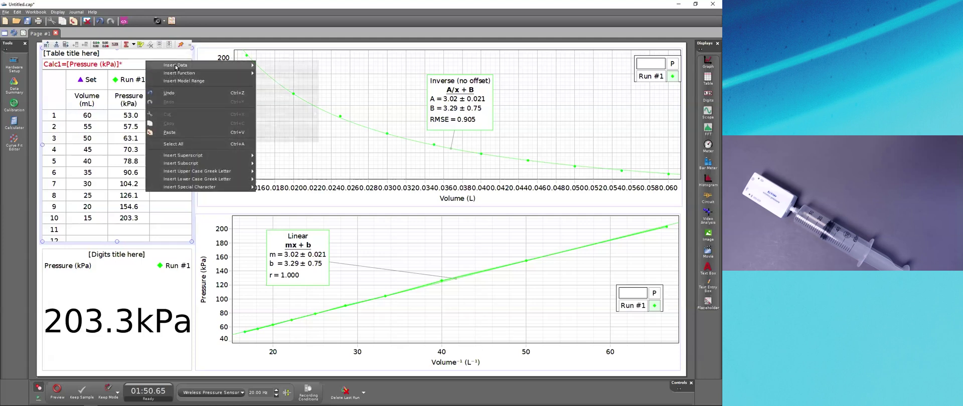
pyautogui.click(277, 90)
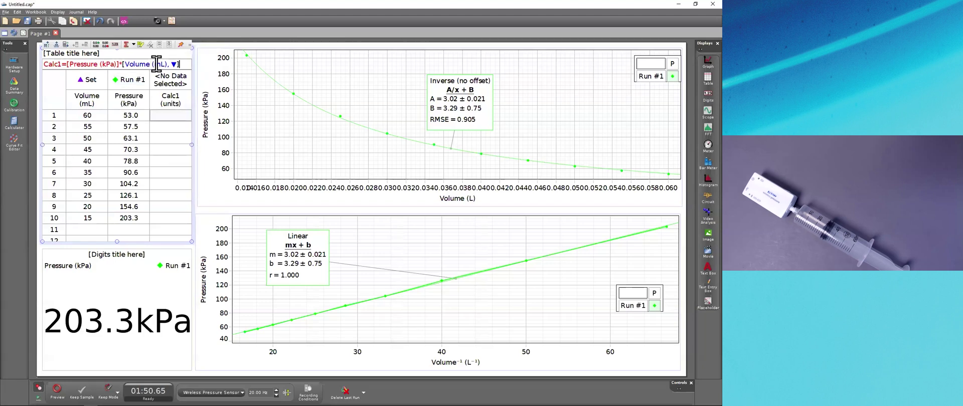
pyautogui.press('Return')
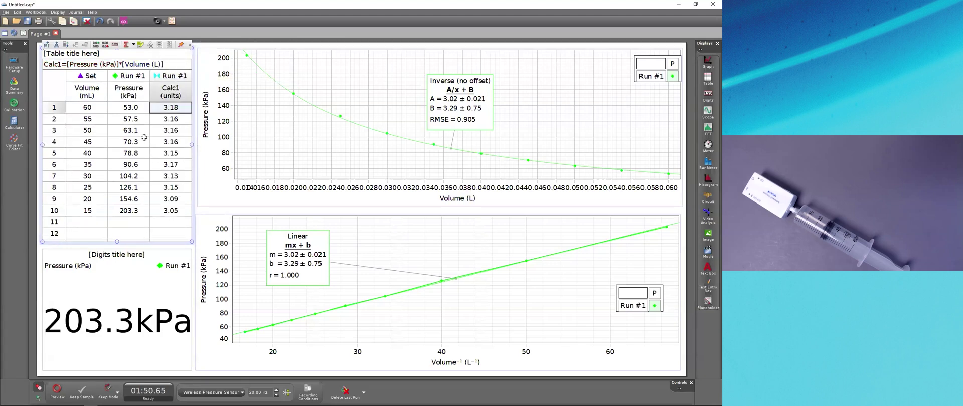
# Rename the calculated column PV with units kPa L and show the table's minimum, maximum, mean and standard deviation statistics
pyautogui.rightClick(170, 91)
pyautogui.click(184, 119)
pyautogui.write('PV')
pyautogui.press('Tab')
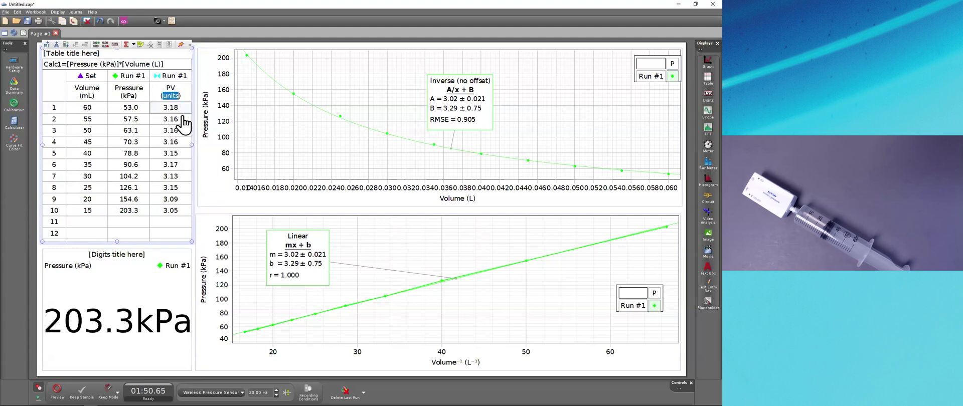
pyautogui.write('kPa L')
pyautogui.press('Return')
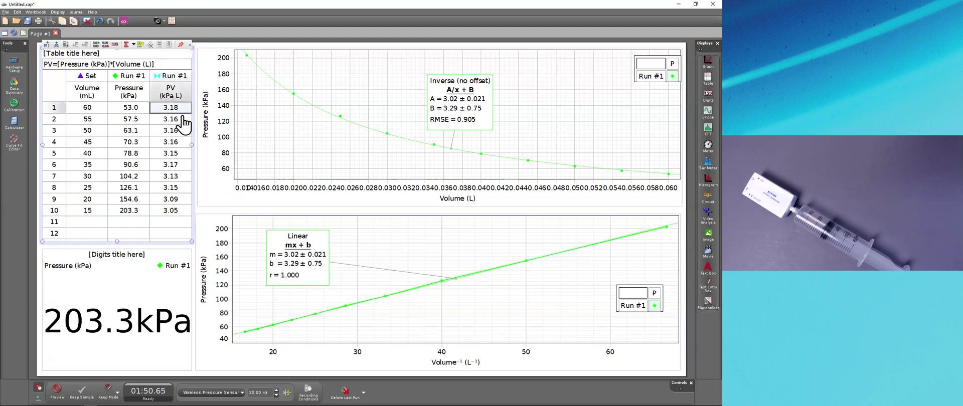
pyautogui.click(127, 45)
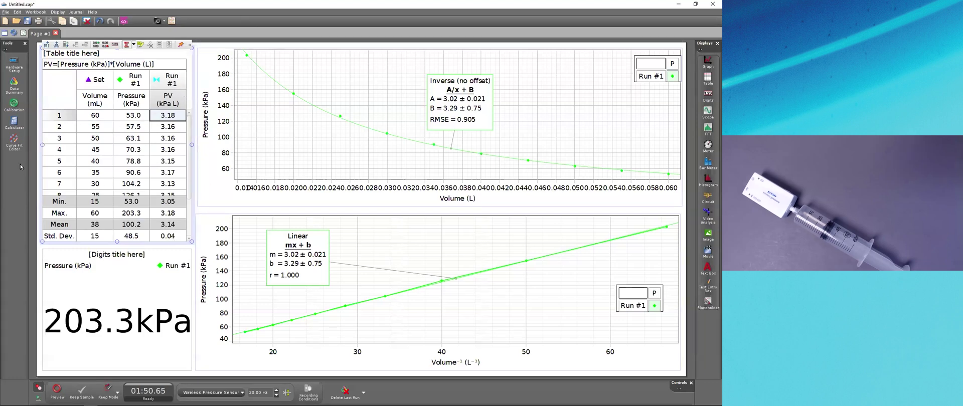
# Review the PV equation in the calculation data summary and in the Calculator, and return to the full page
pyautogui.click(17, 93)
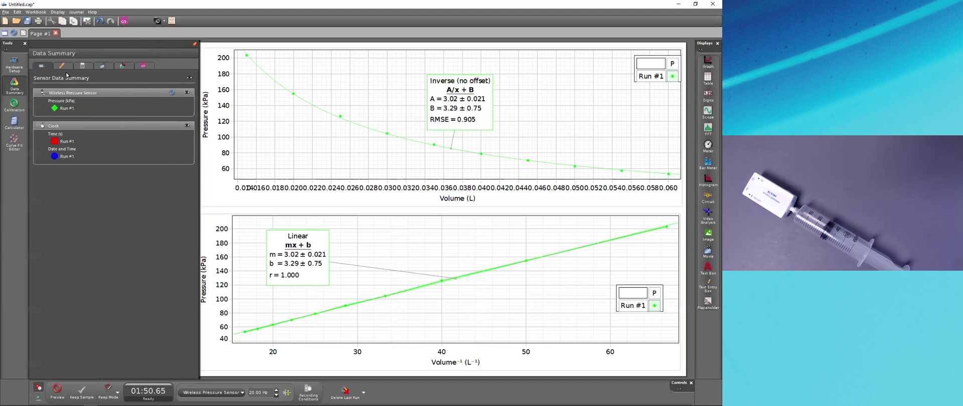
pyautogui.click(82, 66)
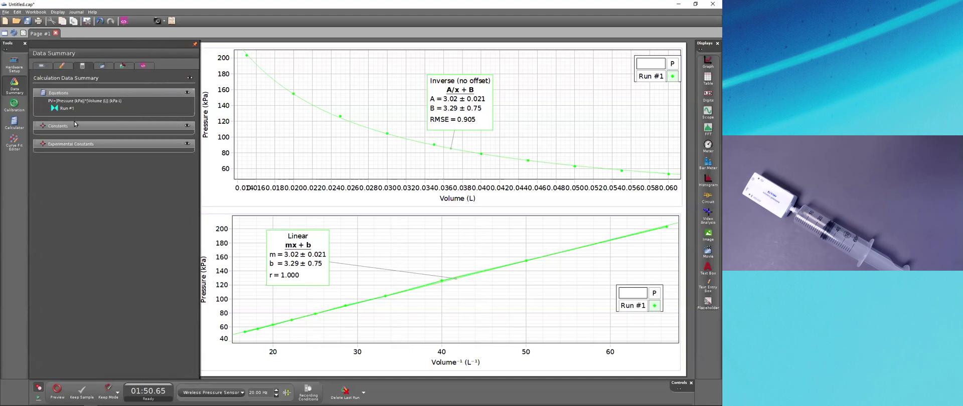
pyautogui.click(14, 123)
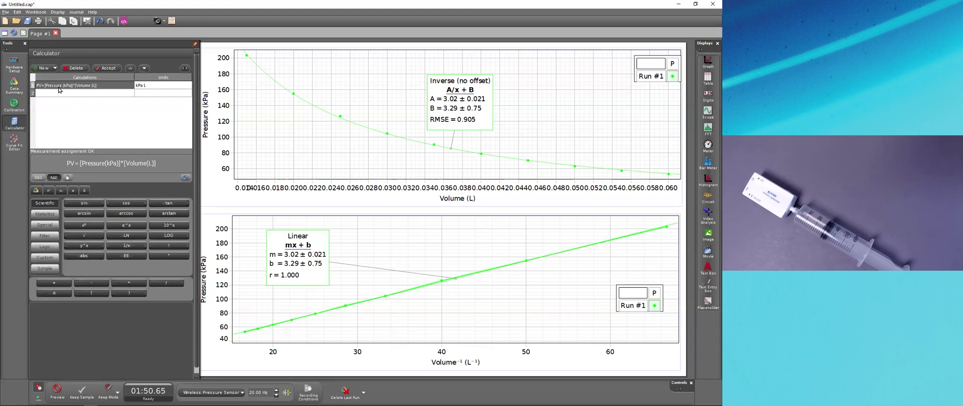
pyautogui.click(8, 129)
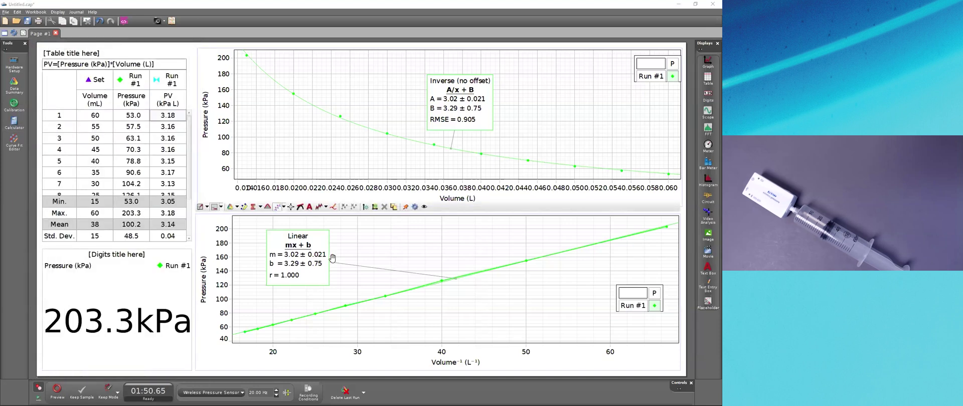
# Switch to the PowerPoint slide show and present all items on the Saving & Sharing from PASCO Capstone slide
pyautogui.hotkey('alt', 'Tab')
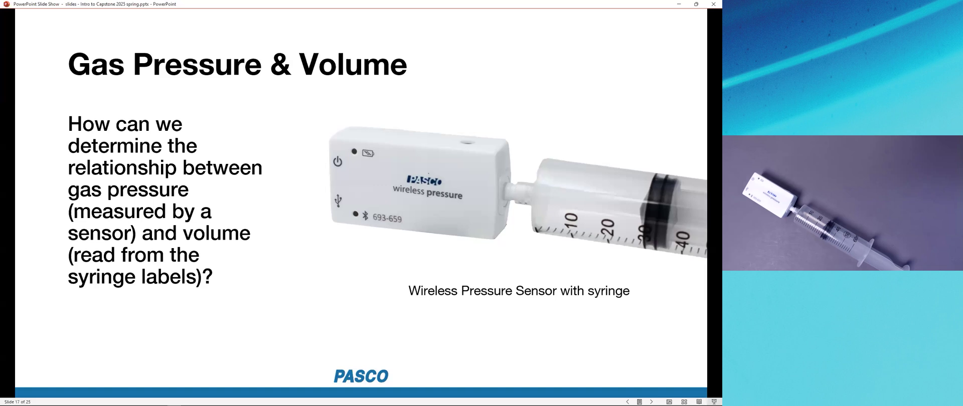
pyautogui.click(401, 173)
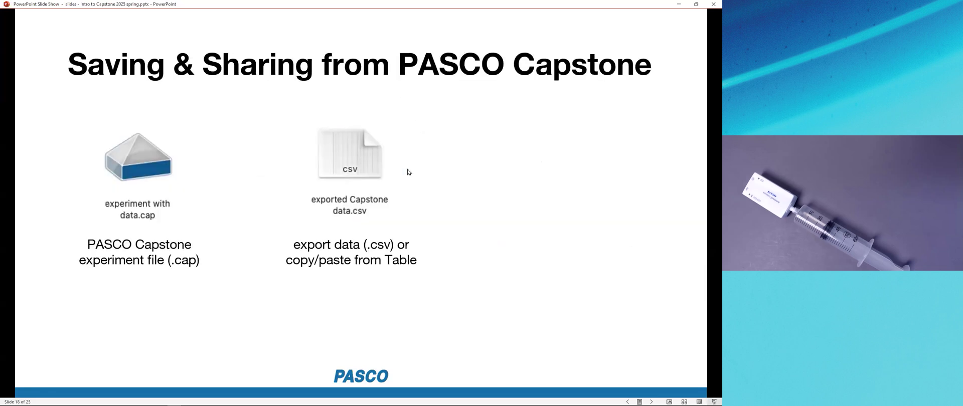
pyautogui.click(478, 162)
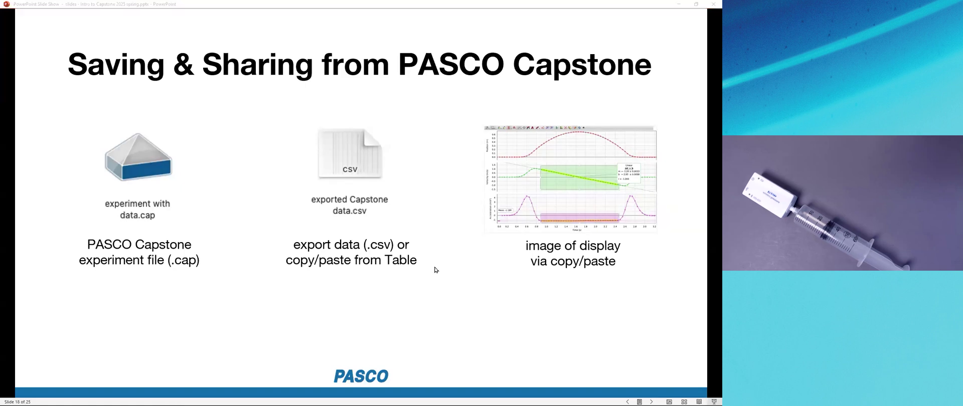
# Return to Capstone, enlarge the upper pressure versus volume graph at the lower graph's expense, and select the upper graph
pyautogui.hotkey('alt', 'Tab')
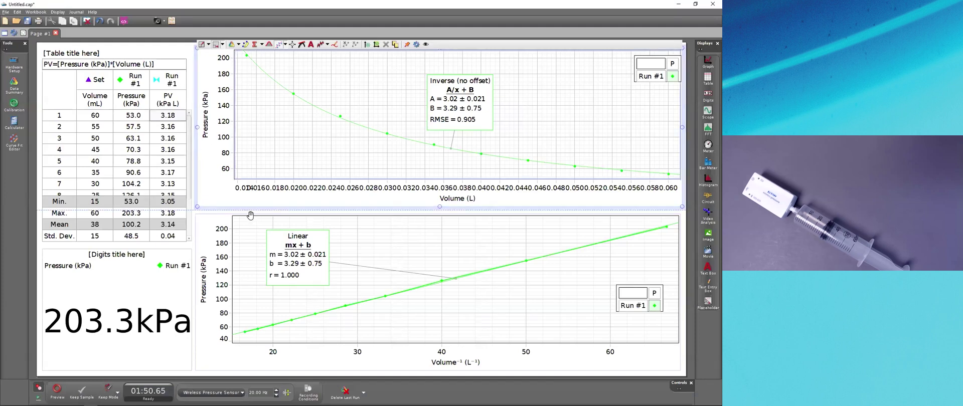
pyautogui.moveTo(226, 211); pyautogui.dragTo(202, 231)
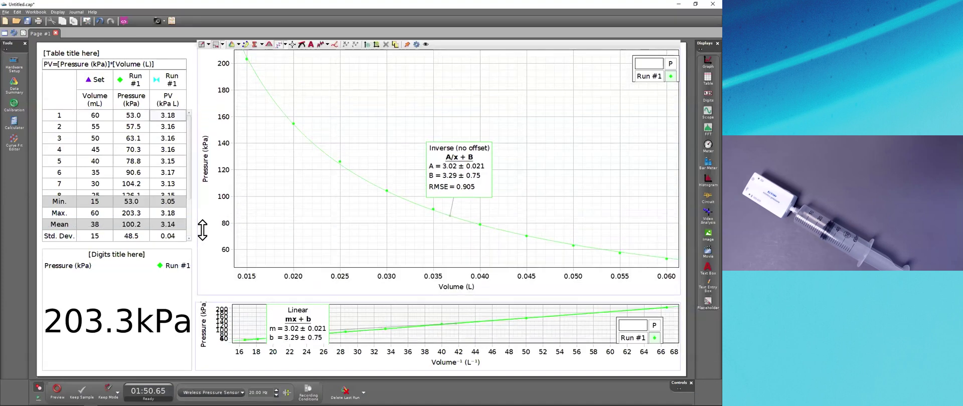
pyautogui.click(196, 223)
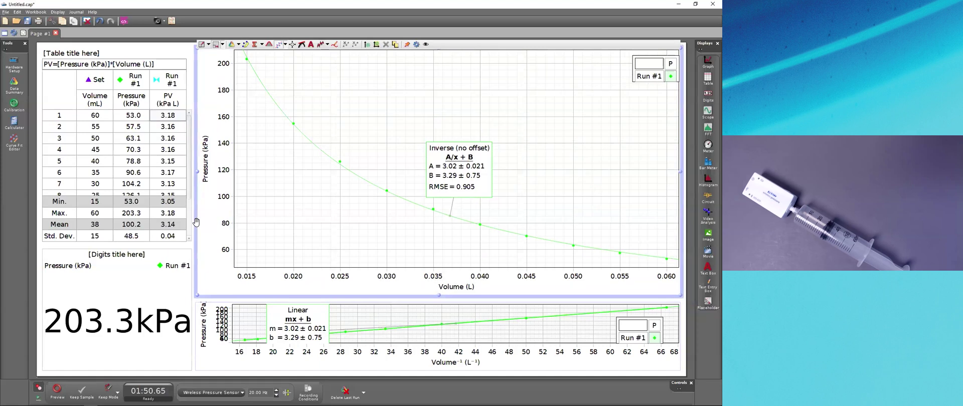
# Copy the pressure versus volume graph display and paste it into the Word file Royal Society letter.docx above the closing
pyautogui.click(16, 13)
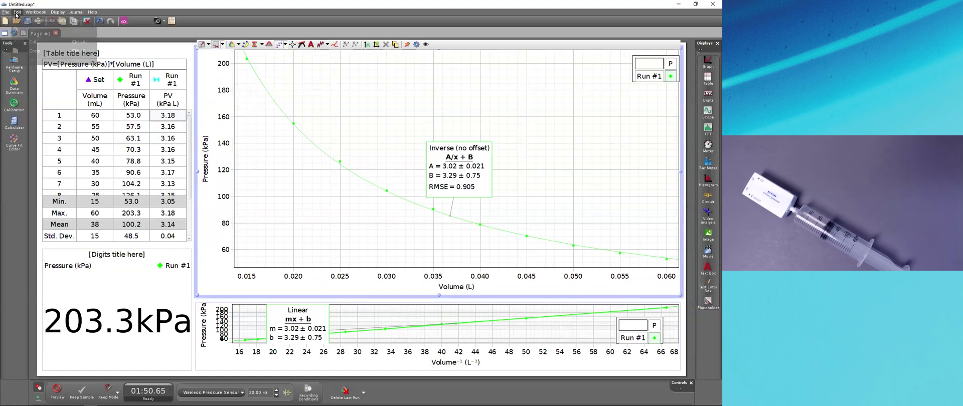
pyautogui.click(379, 312)
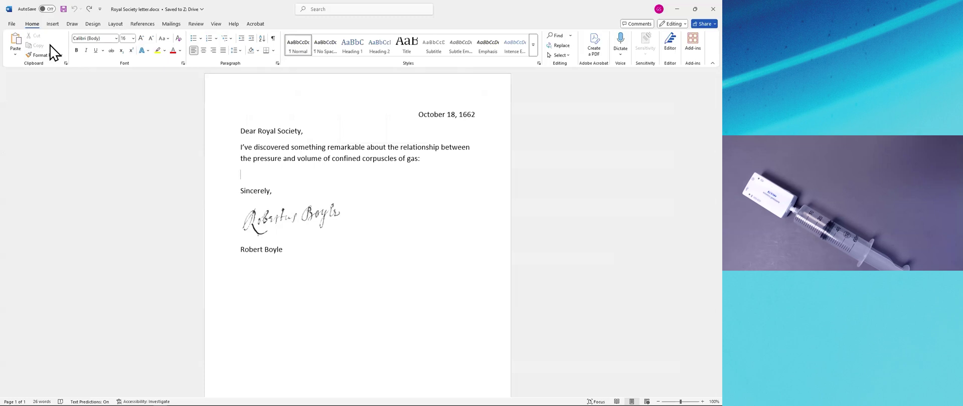
pyautogui.hotkey('ctrl', 'v')
pyautogui.click(395, 226)
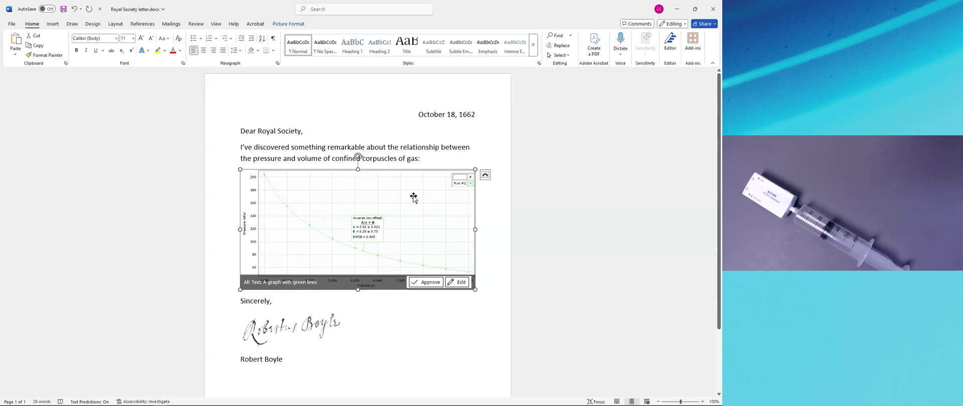
# Switch back to Capstone and save the experiment on the Desktop as "pressure vs volume"
pyautogui.hotkey('alt', 'Tab')
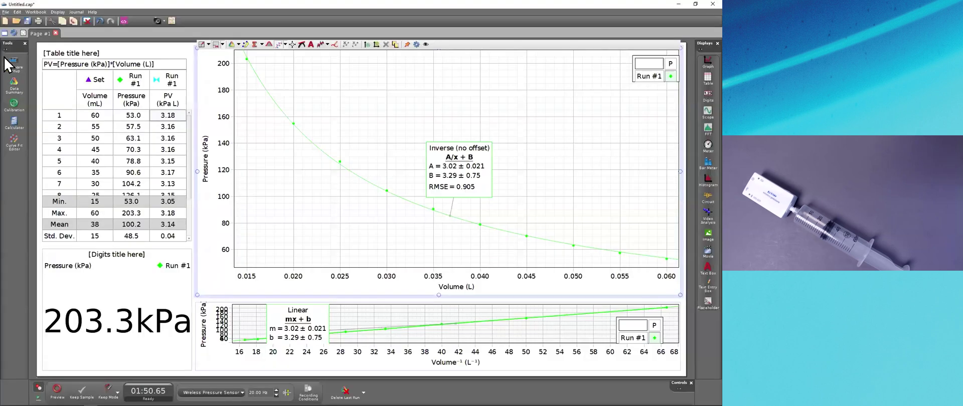
pyautogui.click(6, 11)
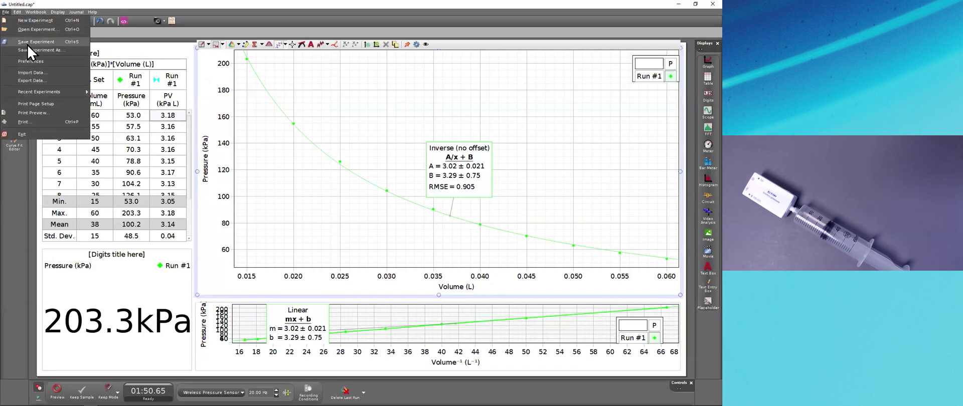
pyautogui.click(27, 44)
pyautogui.click(170, 173)
pyautogui.write('pressure vs volume')
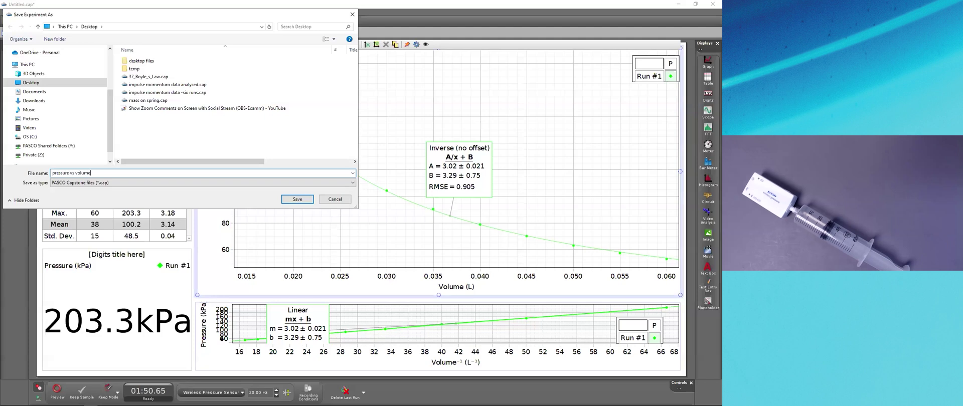
pyautogui.press('Return')
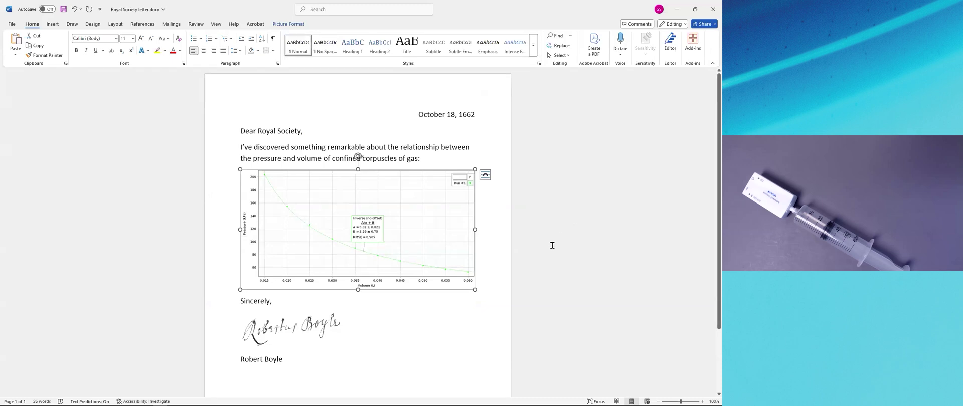
# Switch to the PowerPoint slide show and advance the Experiments for PASCO Capstone (1/2) slide to the QuickStarts in Capstone heading
pyautogui.hotkey('alt', 'Tab')
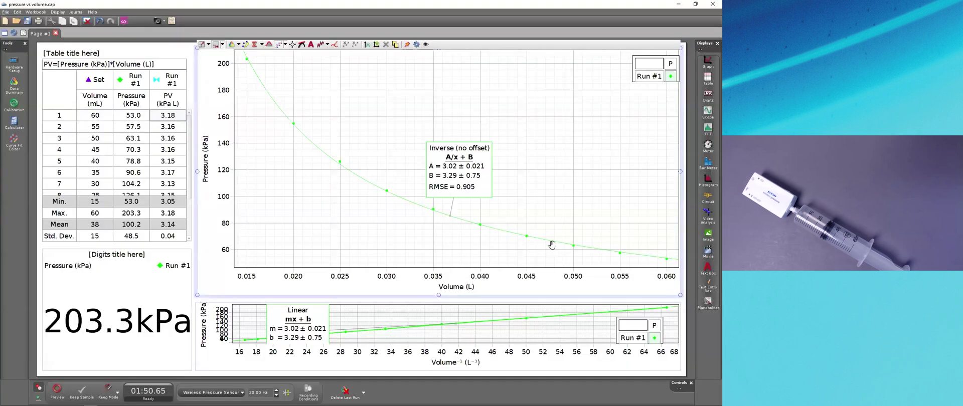
pyautogui.hotkey('alt', 'Tab')
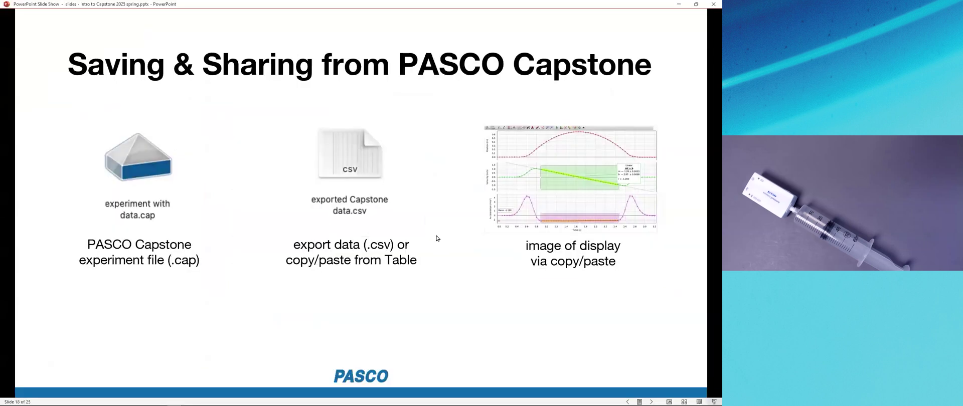
pyautogui.click(441, 276)
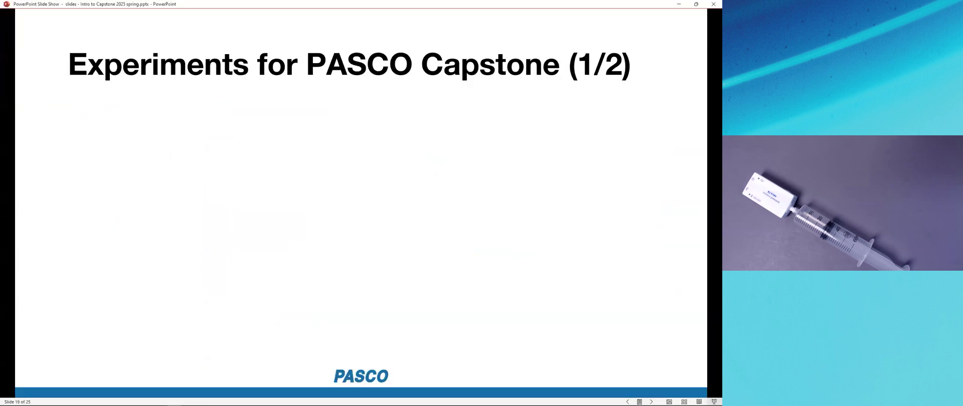
pyautogui.click(392, 314)
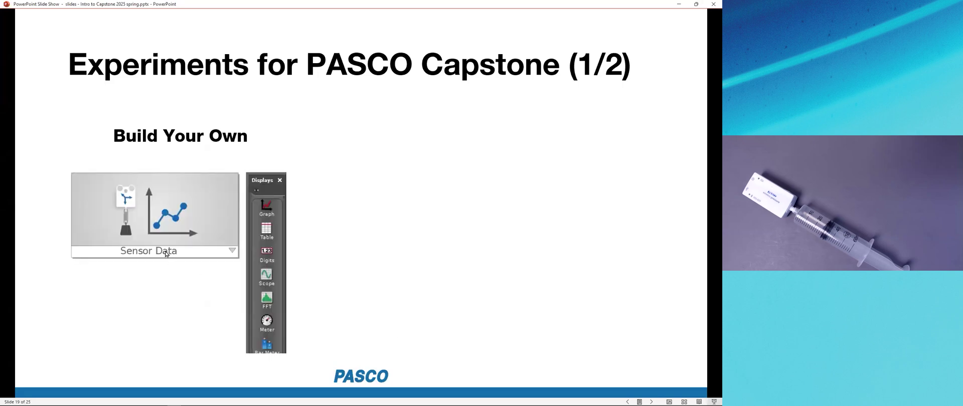
pyautogui.click(323, 300)
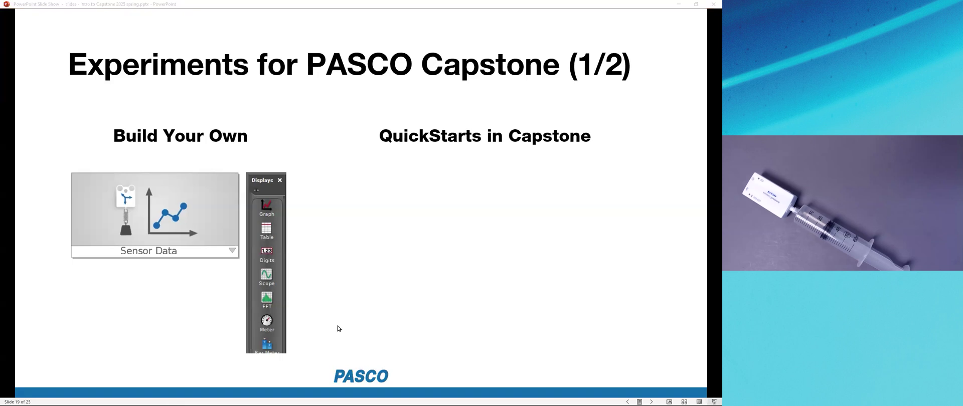
# Start a new experiment in Capstone and open the Boyle's Law QuickStart, discarding the changes to the blank experiment
pyautogui.hotkey('alt', 'Tab')
pyautogui.click(6, 12)
pyautogui.click(7, 12)
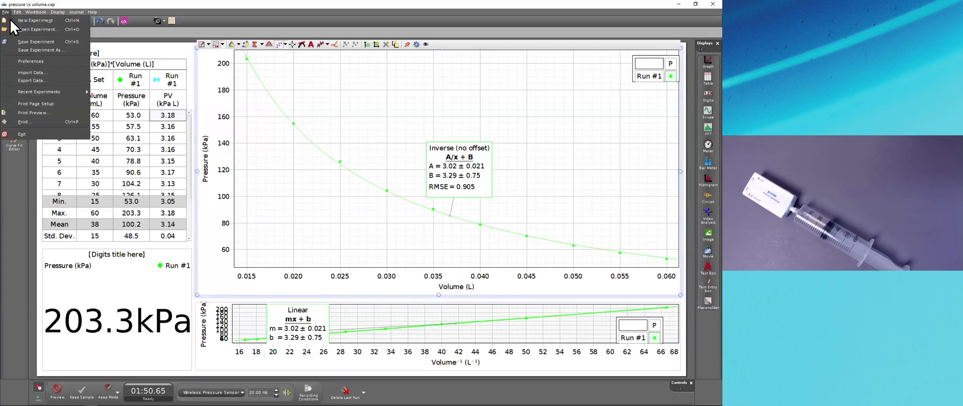
pyautogui.click(10, 19)
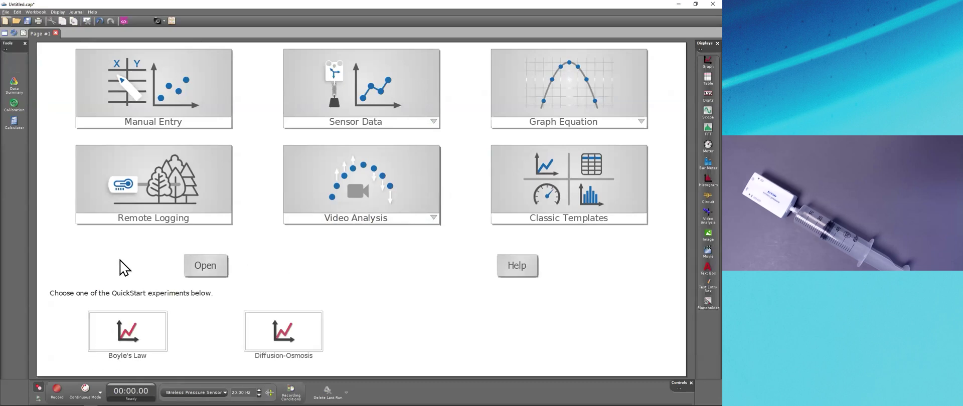
pyautogui.click(140, 341)
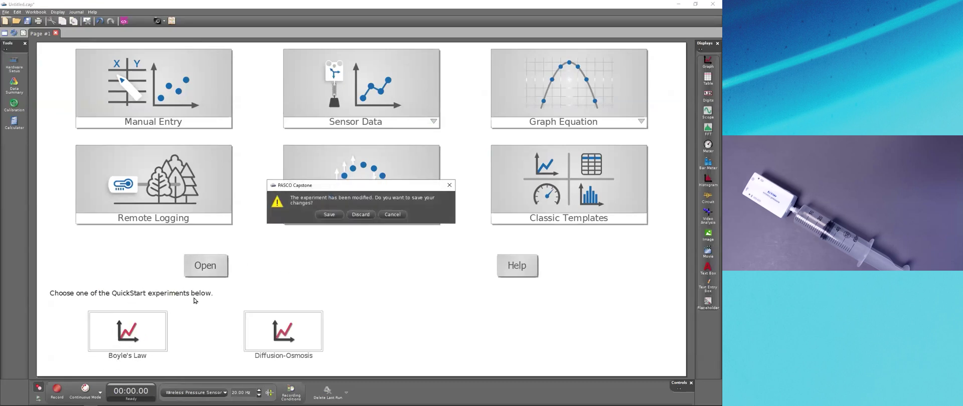
pyautogui.click(360, 214)
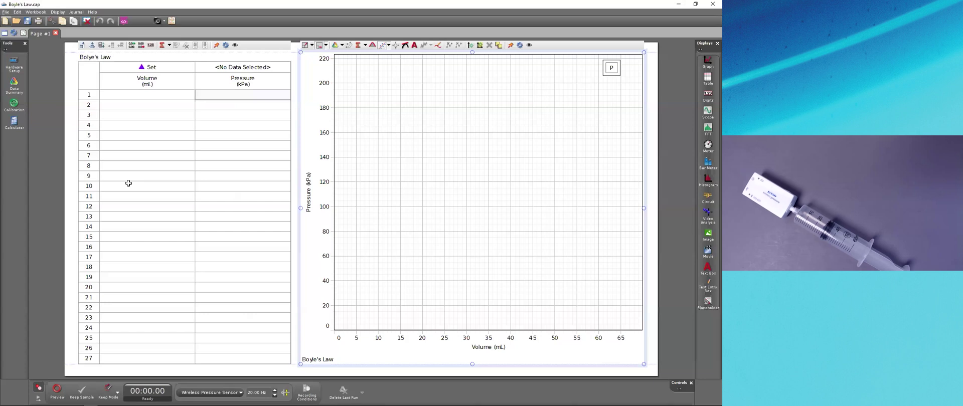
# Switch to the PowerPoint slide show and advance past the QuickStart examples to the Boyle's Law handout images on the Experiments for PASCO Capstone (2/2) slide
pyautogui.hotkey('alt', 'Tab')
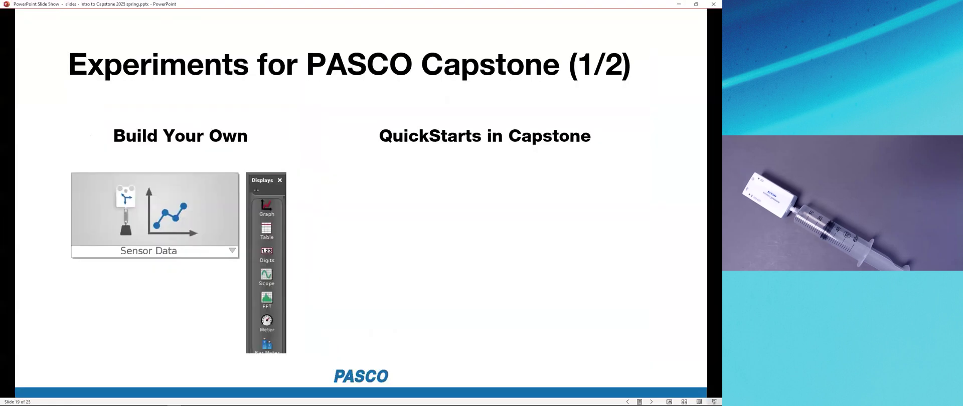
pyautogui.click(281, 194)
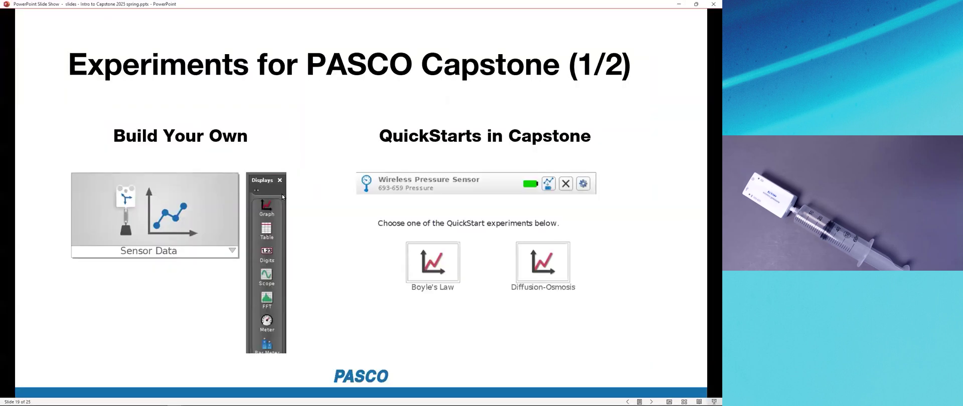
pyautogui.click(282, 197)
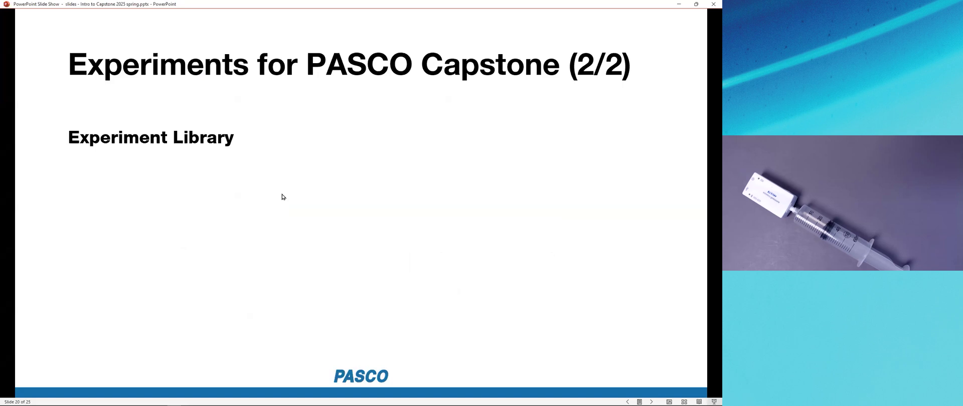
pyautogui.click(282, 195)
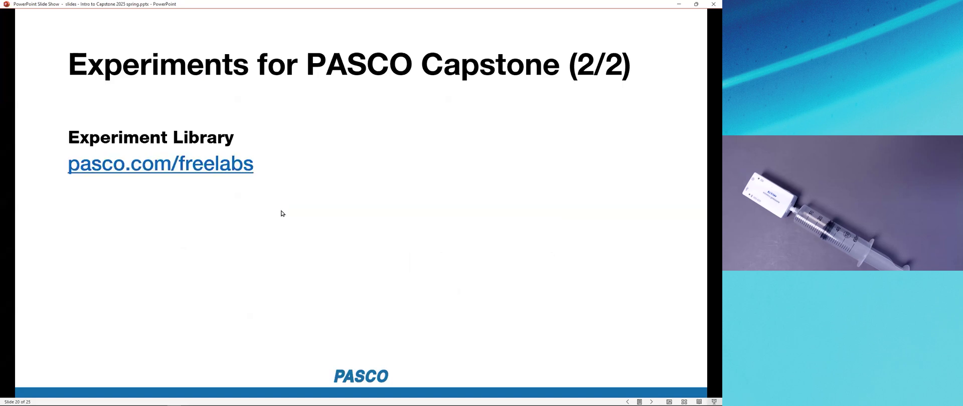
pyautogui.click(282, 214)
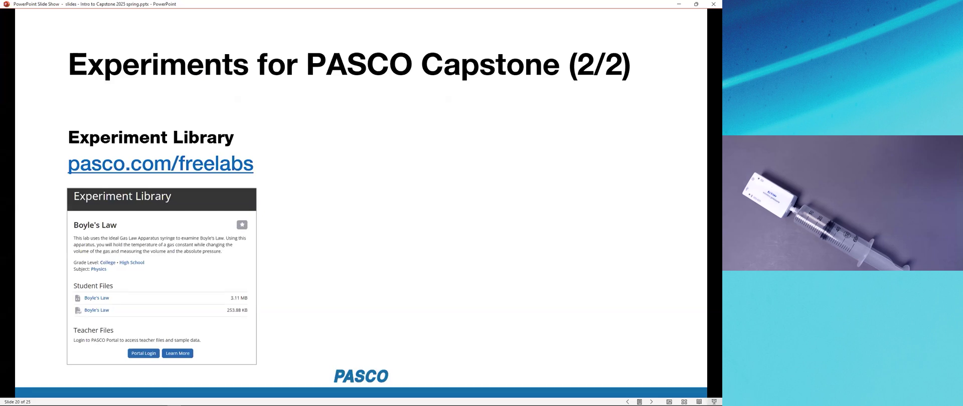
pyautogui.click(306, 297)
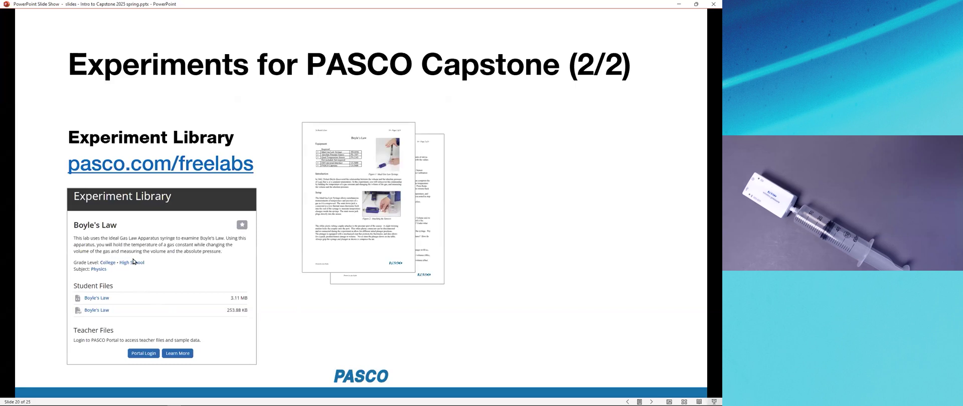